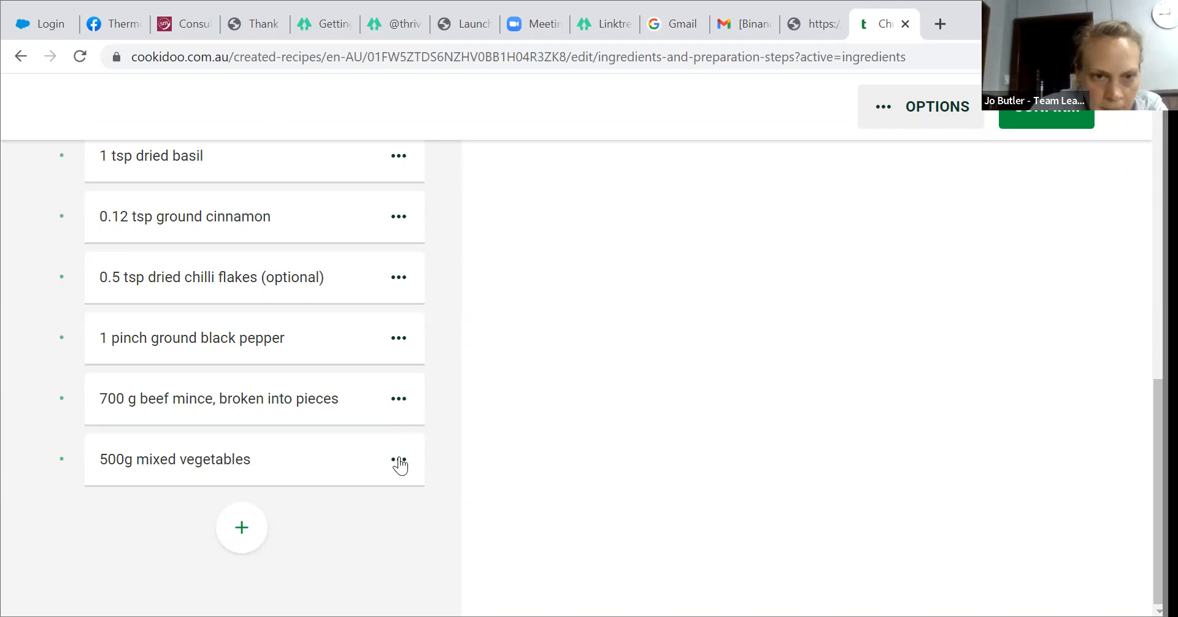
Move the 500g mixed vegetables ingredient up the list so it sits between the olive oil and the tomato passata.
{"action": "left_click", "coordinate": [407, 461]}
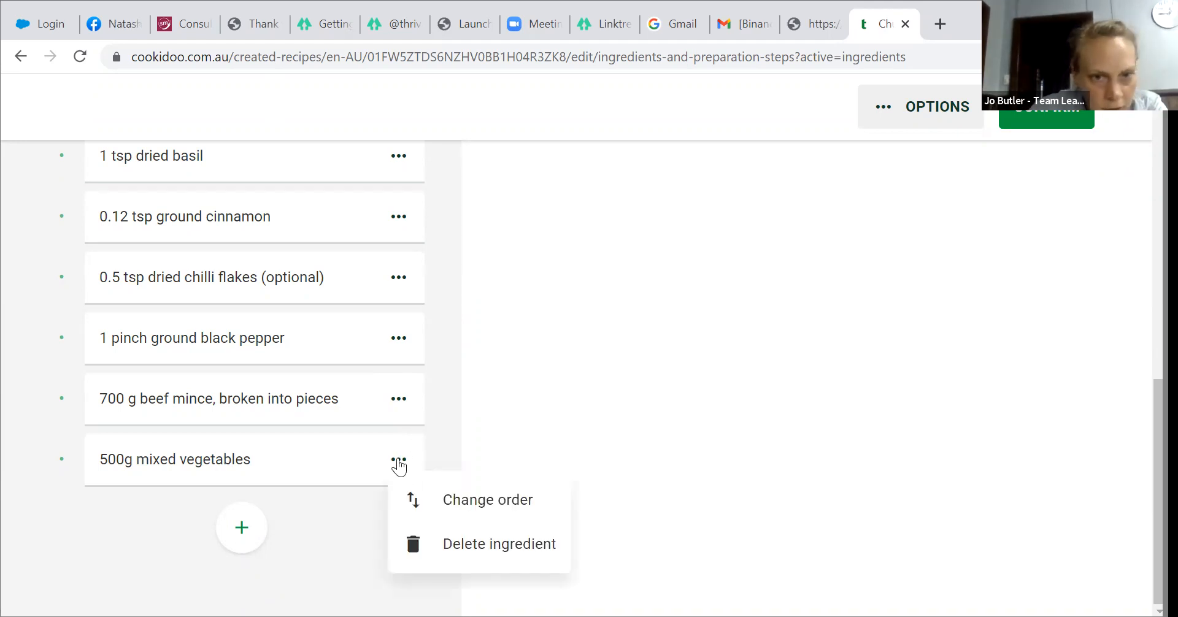
{"action": "left_click", "coordinate": [456, 501]}
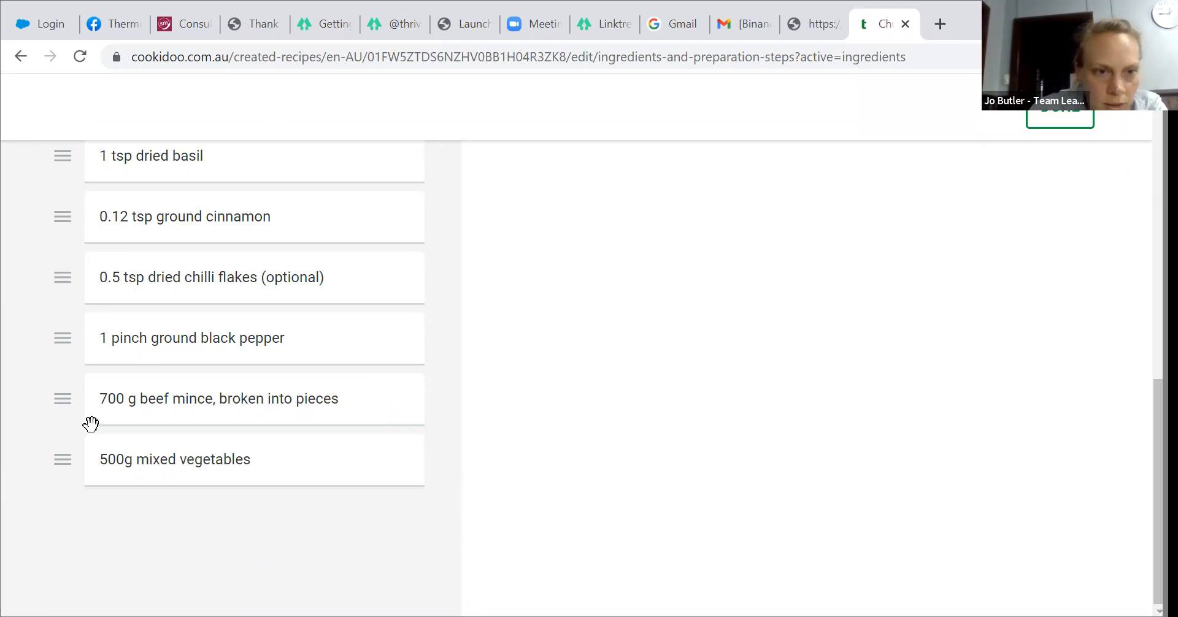
{"action": "left_click_drag", "start_coordinate": [68, 458], "coordinate": [71, 412]}
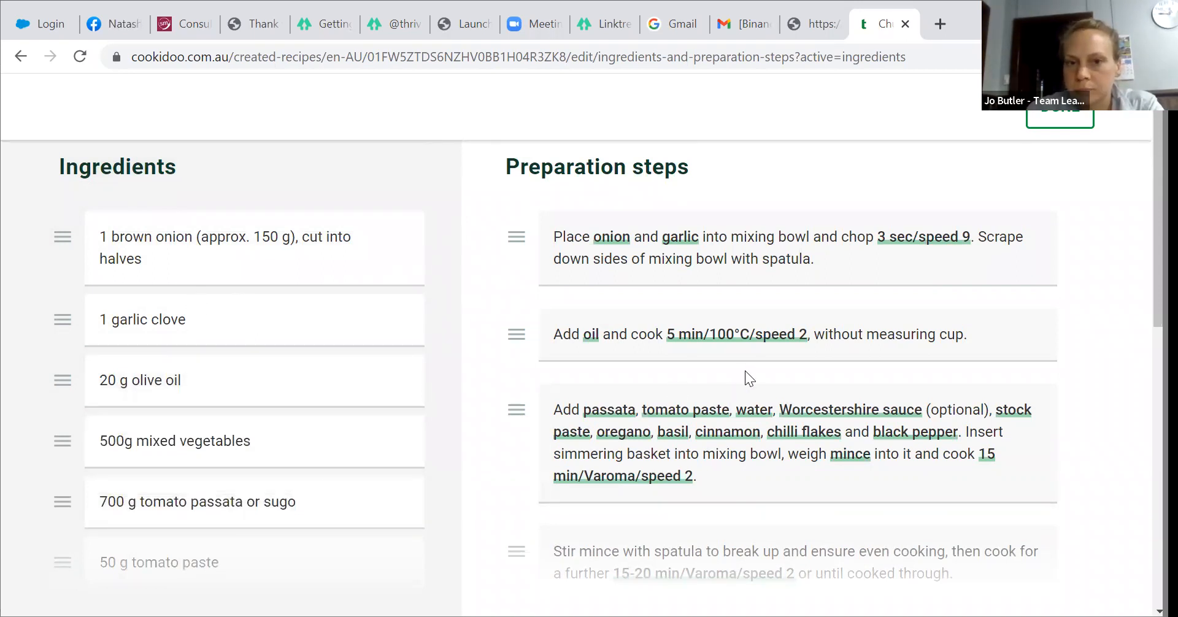
Review the reordered ingredients list alongside the preparation steps and finish reordering.
{"action": "scroll", "coordinate": [744, 371], "scroll_direction": "down", "scroll_amount": 1}
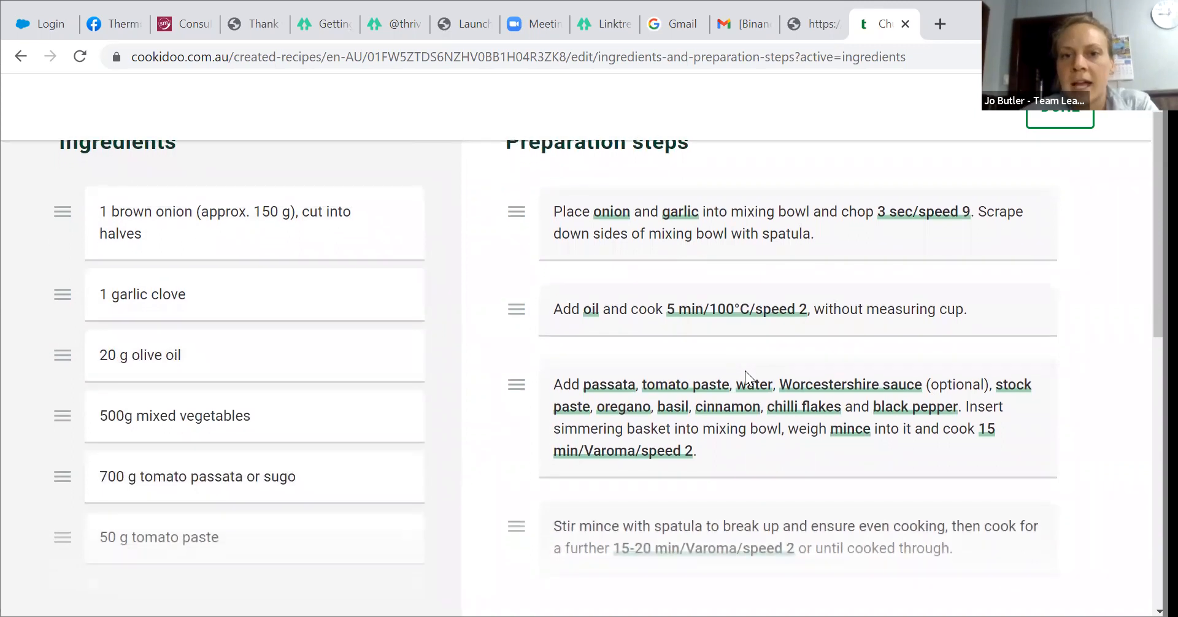
{"action": "scroll", "coordinate": [745, 370], "scroll_direction": "down", "scroll_amount": 2}
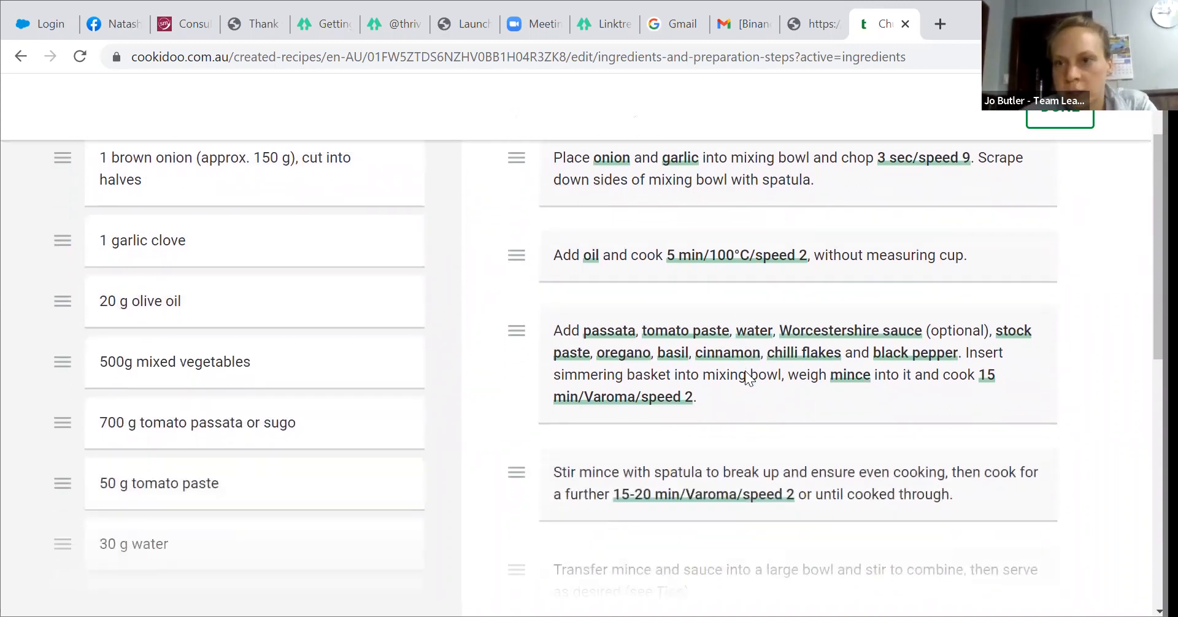
{"action": "scroll", "coordinate": [745, 371], "scroll_direction": "down", "scroll_amount": 6}
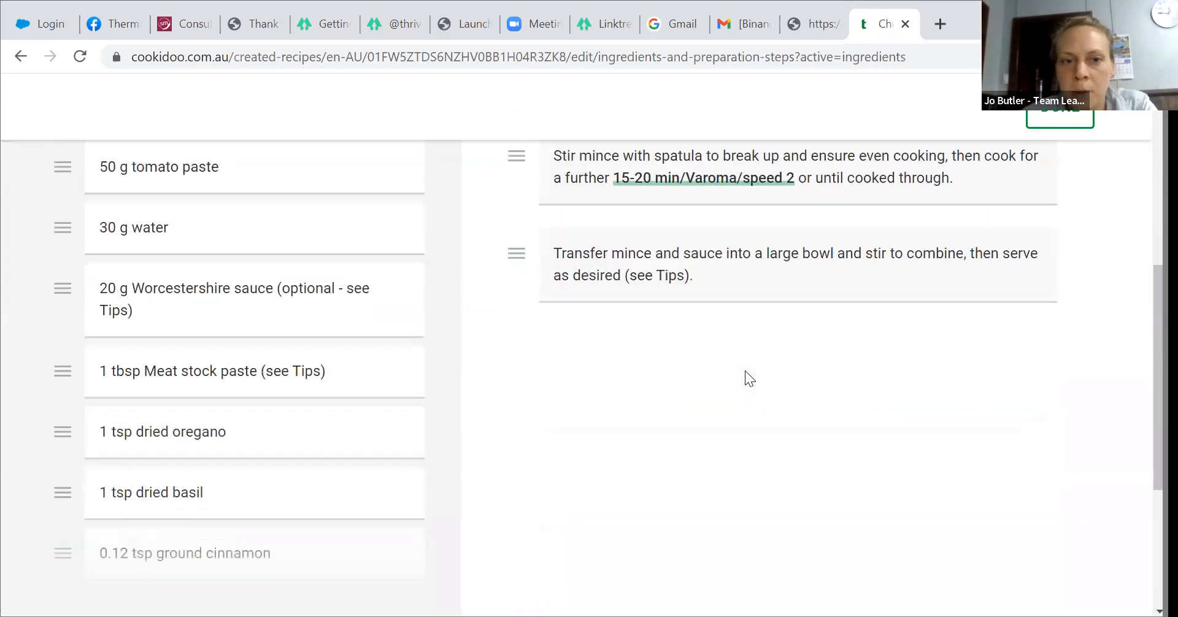
{"action": "scroll", "coordinate": [745, 370], "scroll_direction": "down", "scroll_amount": 3}
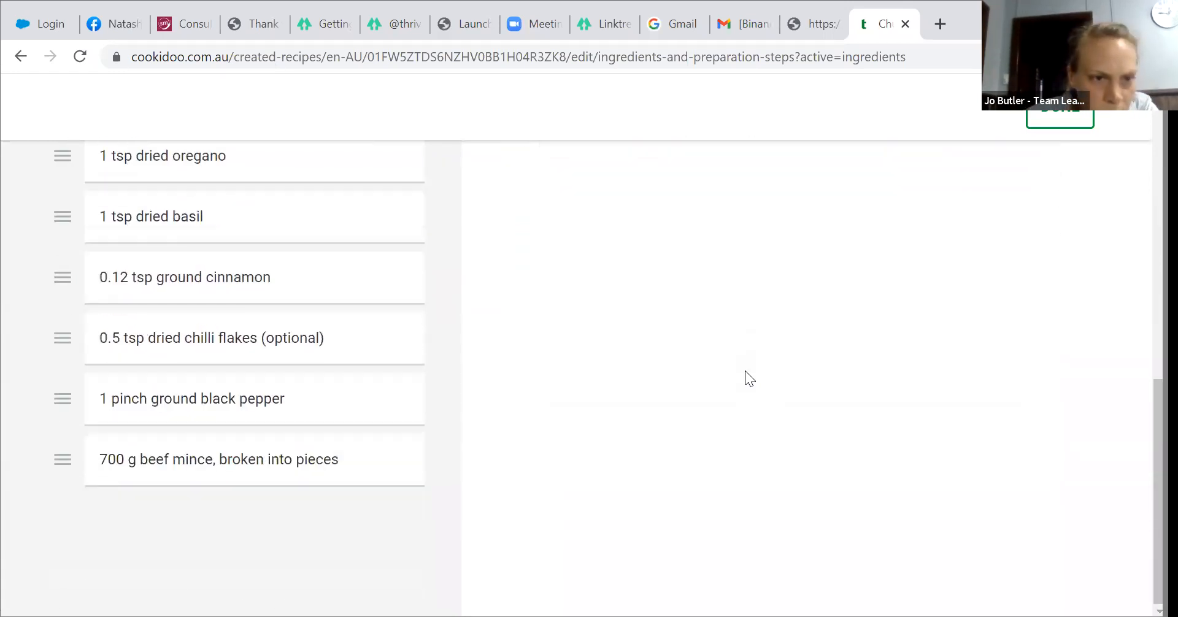
{"action": "scroll", "coordinate": [745, 371], "scroll_direction": "up", "scroll_amount": 10}
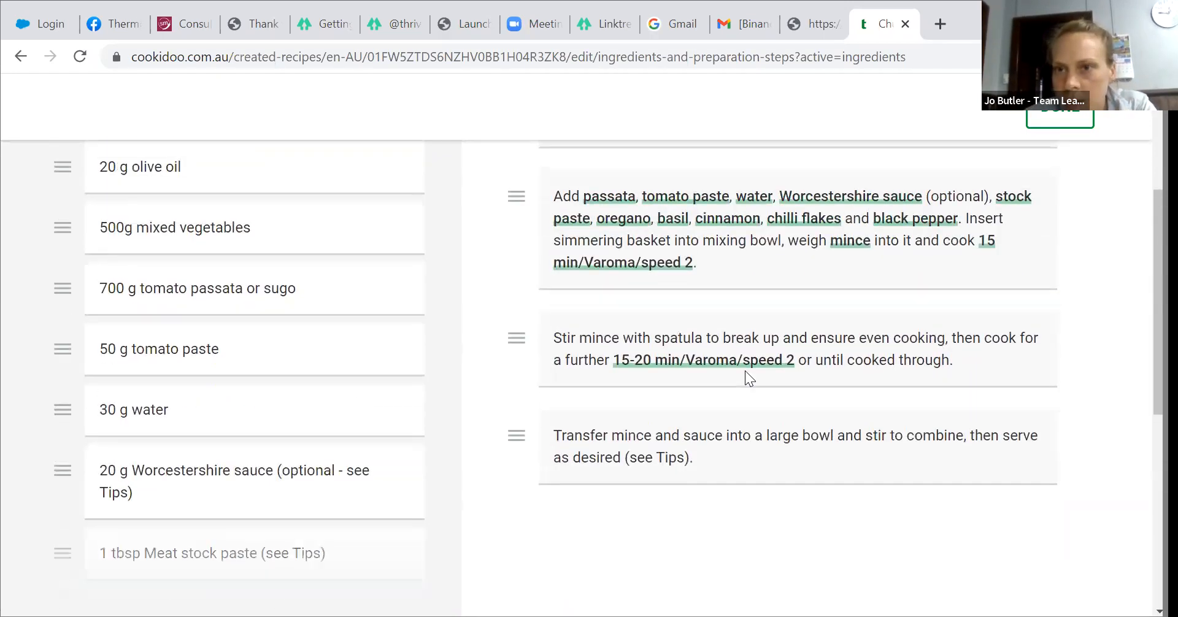
{"action": "scroll", "coordinate": [745, 371], "scroll_direction": "down", "scroll_amount": 2}
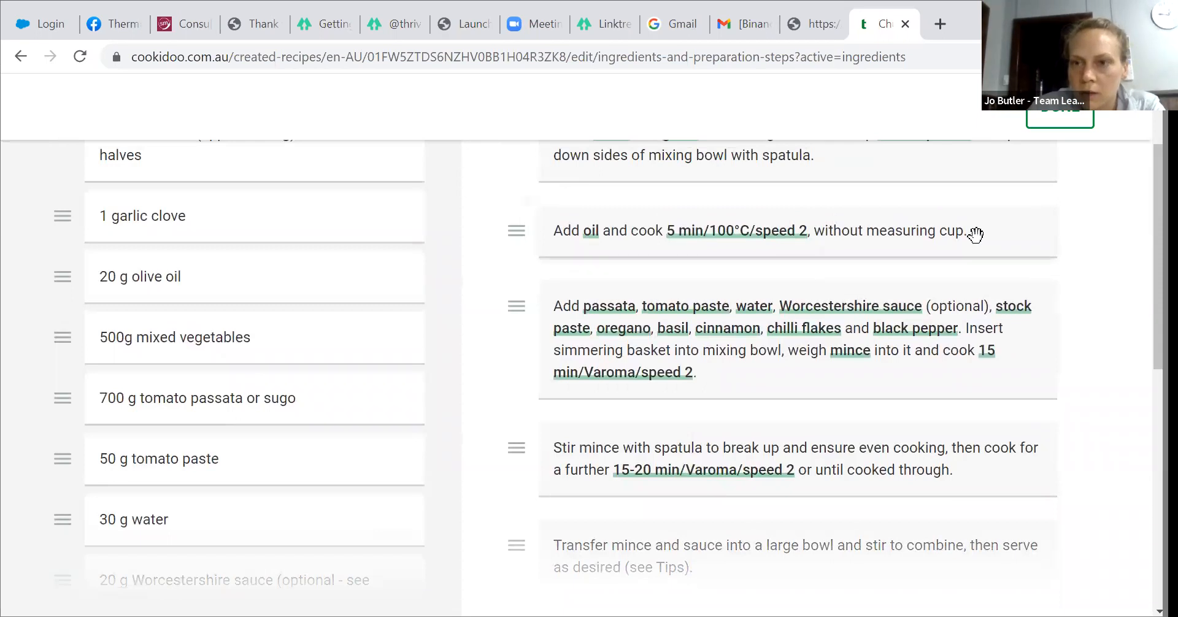
{"action": "scroll", "coordinate": [612, 381], "scroll_direction": "down", "scroll_amount": 3}
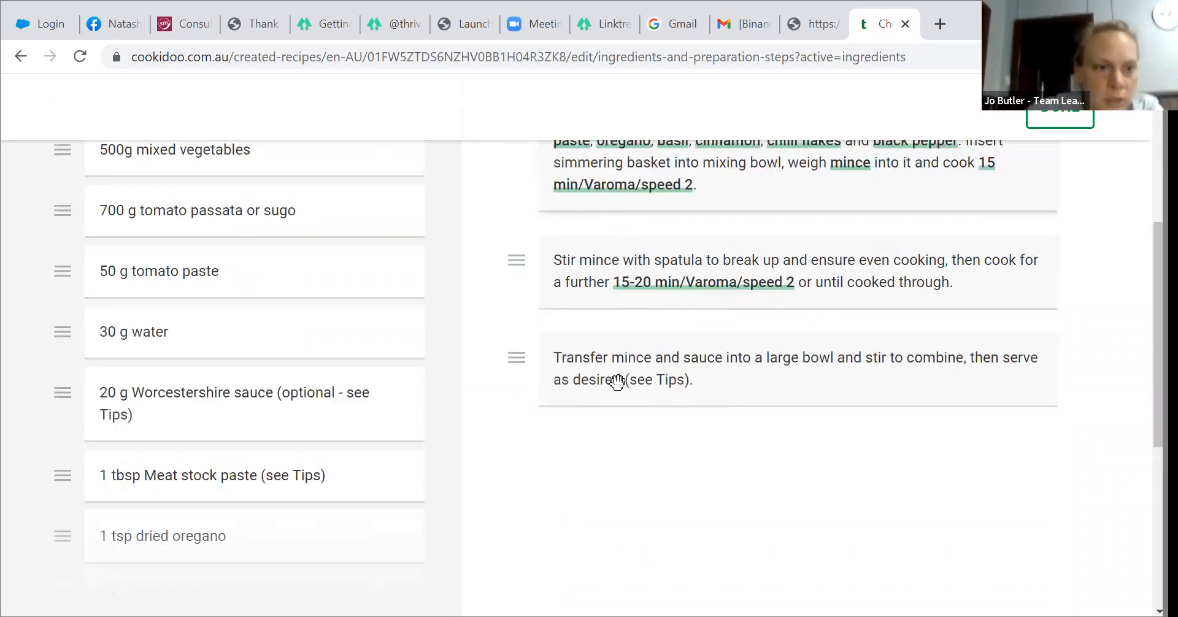
{"action": "scroll", "coordinate": [617, 381], "scroll_direction": "down", "scroll_amount": 6}
{"action": "scroll", "coordinate": [617, 382], "scroll_direction": "up", "scroll_amount": 7}
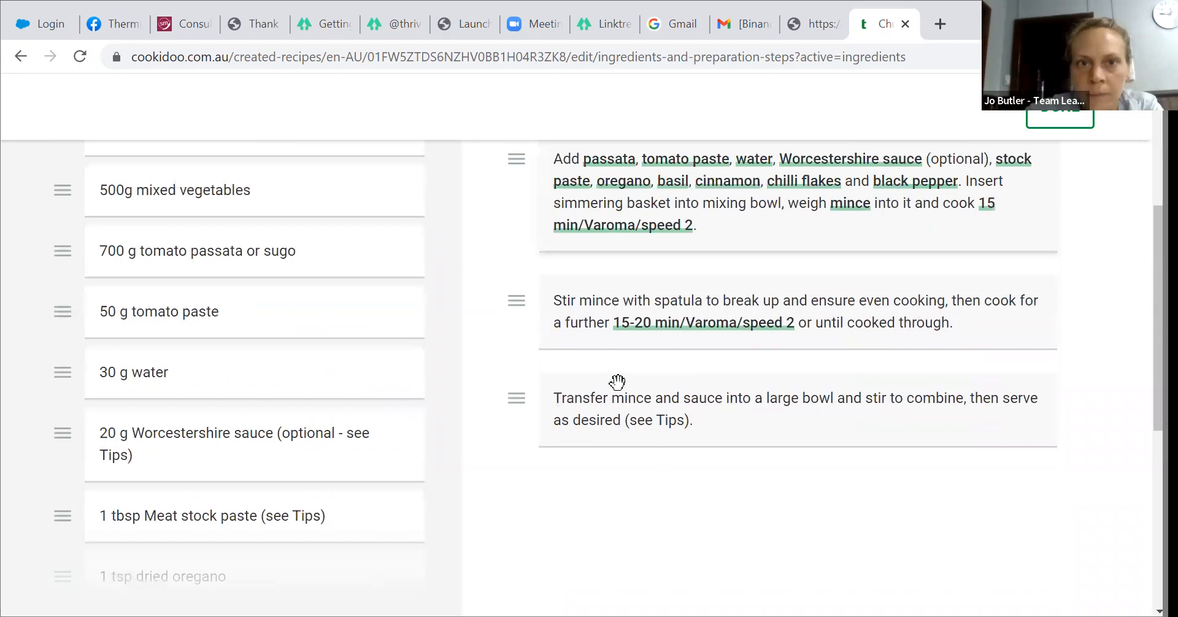
{"action": "scroll", "coordinate": [617, 382], "scroll_direction": "up", "scroll_amount": 5}
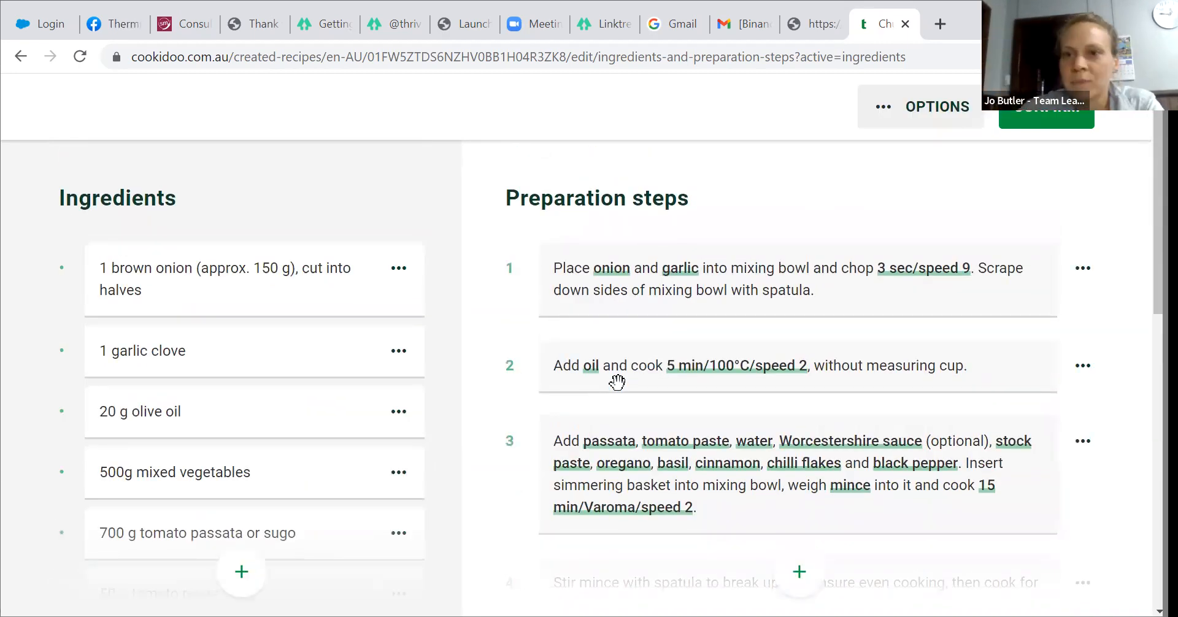
{"action": "scroll", "coordinate": [617, 382], "scroll_direction": "down", "scroll_amount": 1}
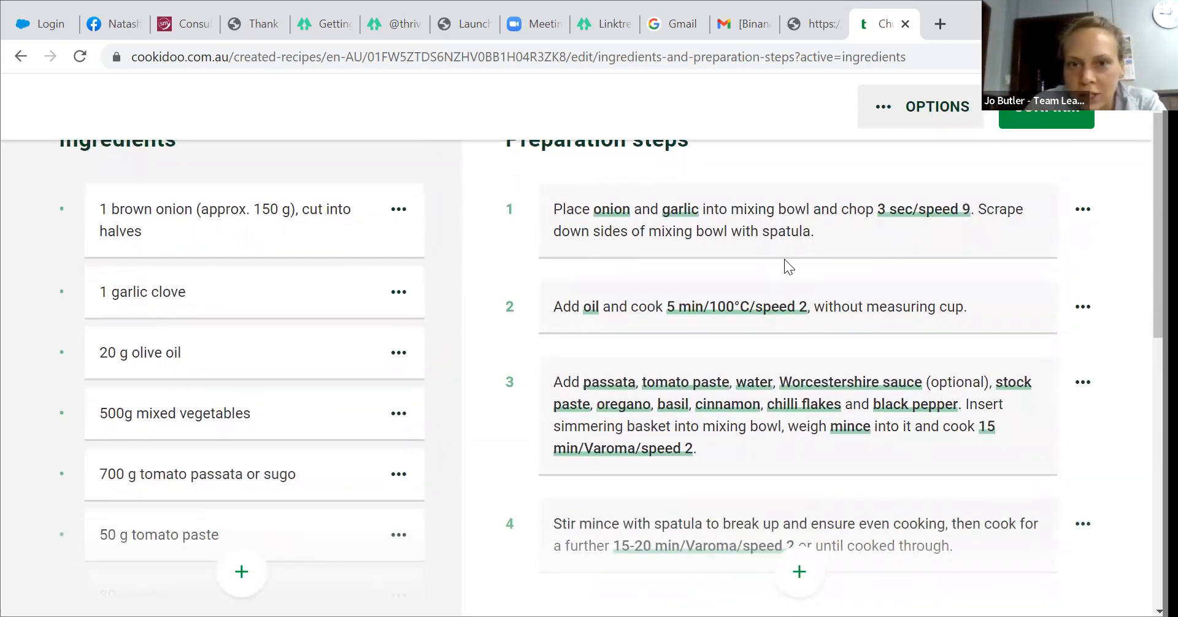
{"action": "scroll", "coordinate": [1039, 277], "scroll_direction": "down", "scroll_amount": 5}
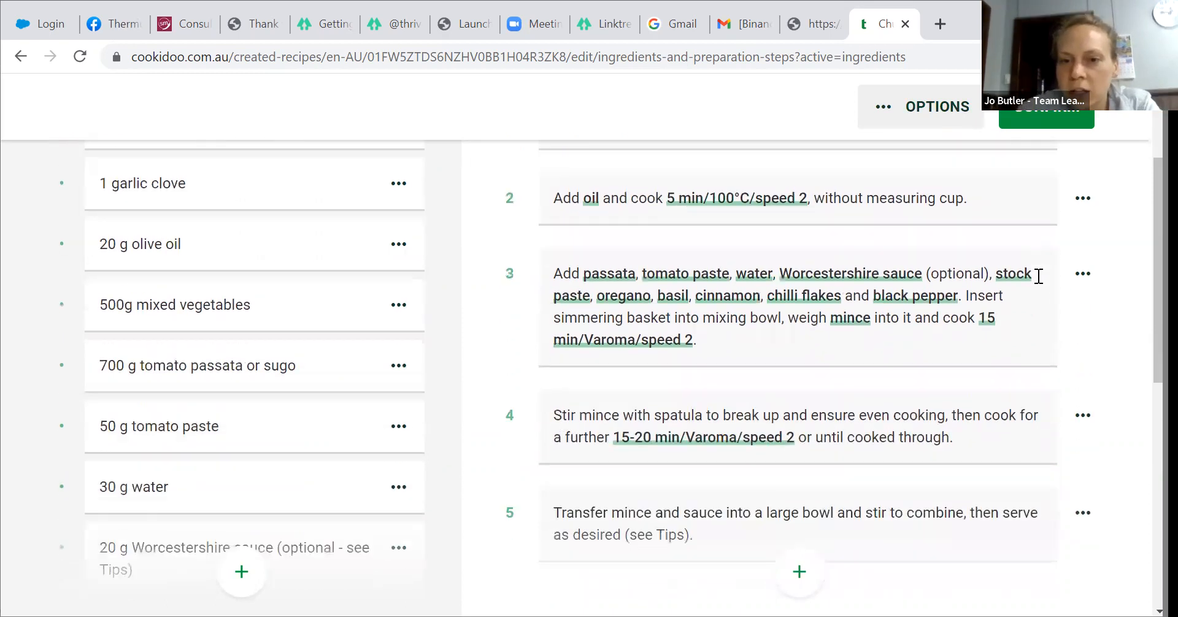
Add a new preparation step at the end of the recipe reading "Add Mixed Vegetables".
{"action": "left_click", "coordinate": [799, 362]}
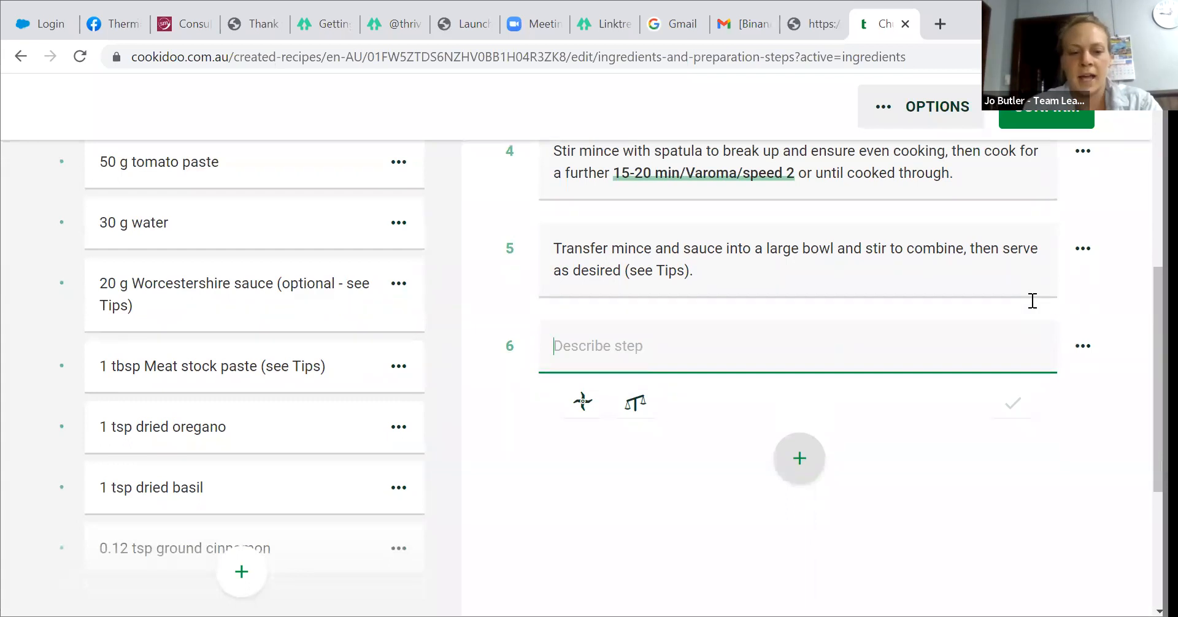
{"action": "left_click", "coordinate": [1033, 300]}
{"action": "key", "text": "Tab"}
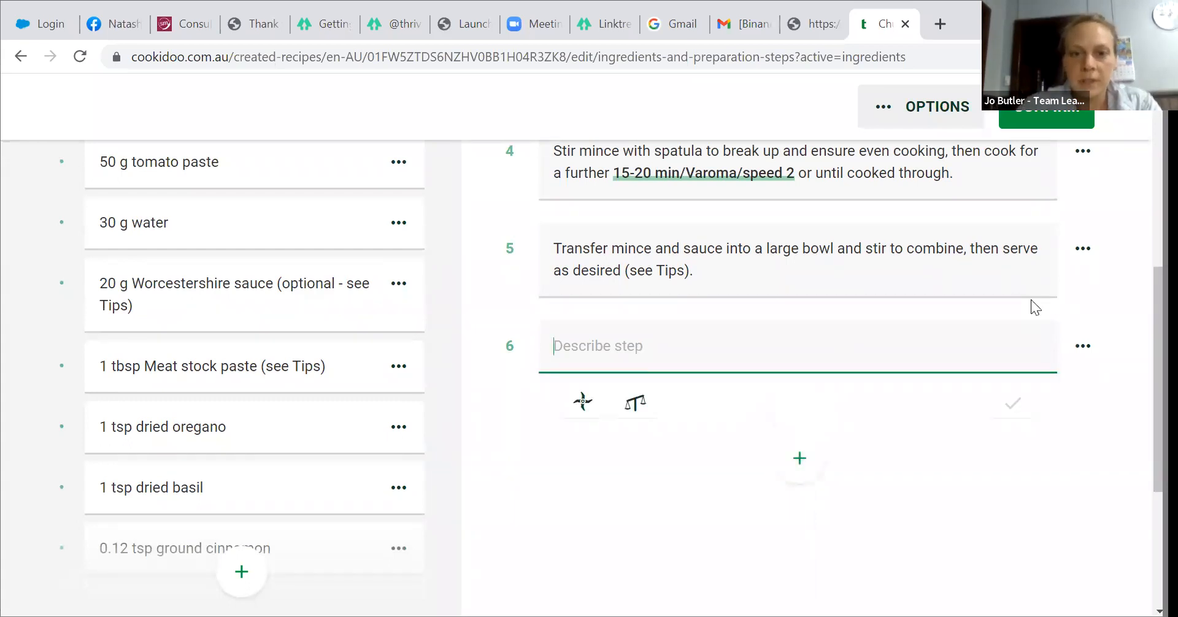
{"action": "type", "text": "Add"}
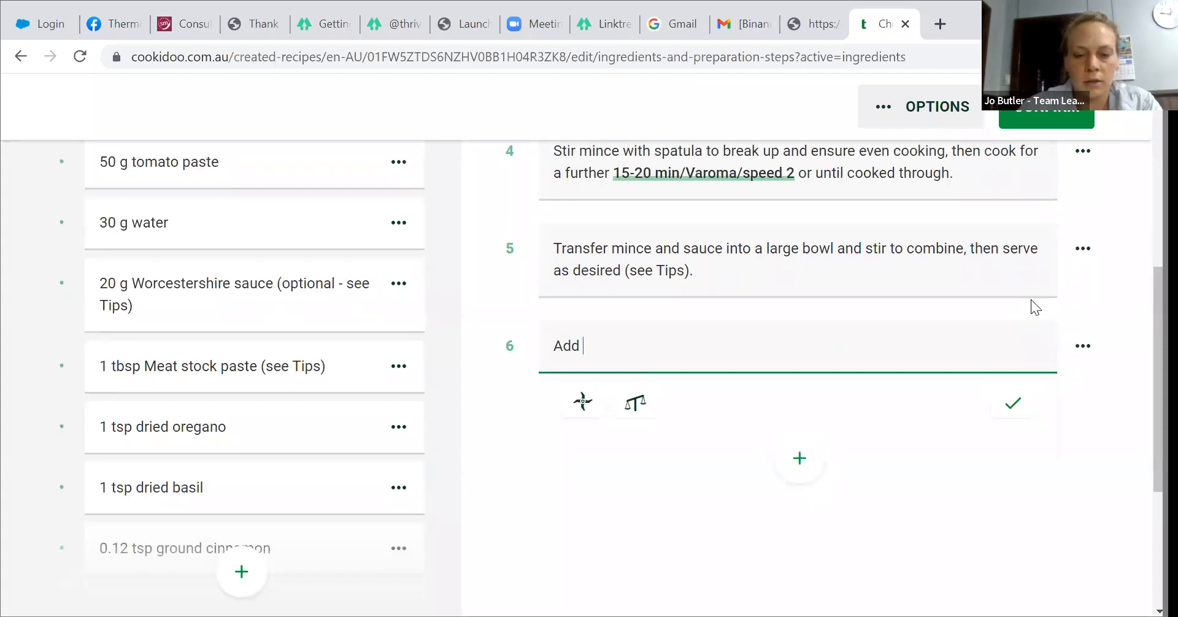
{"action": "type", "text": "Mixed"}
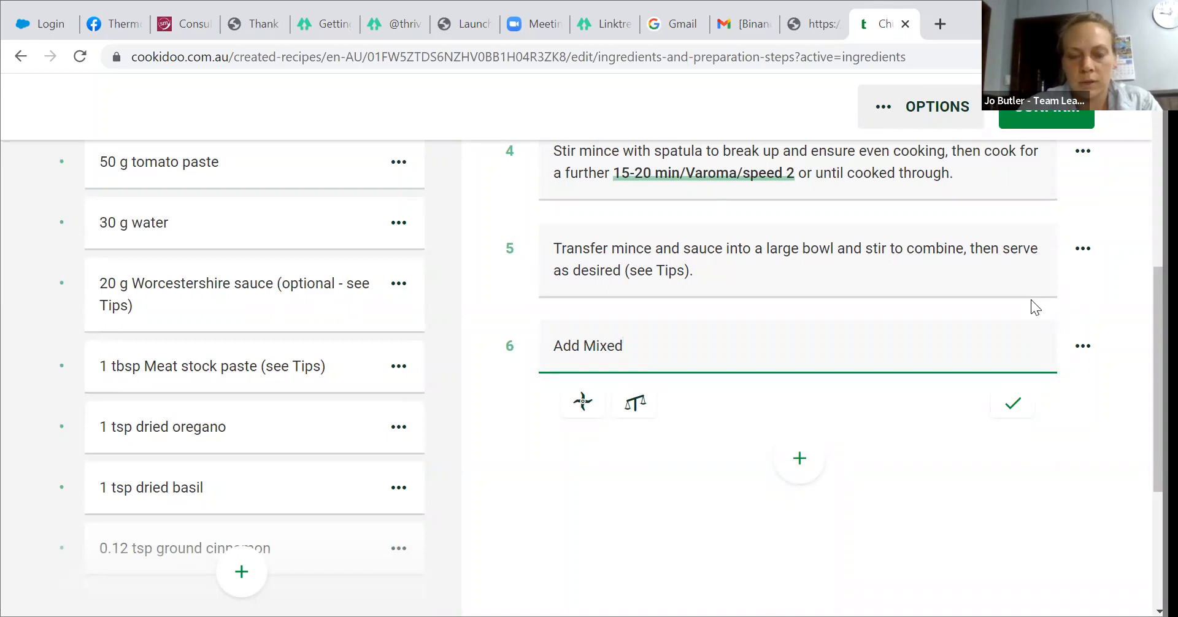
{"action": "type", "text": " Veg"}
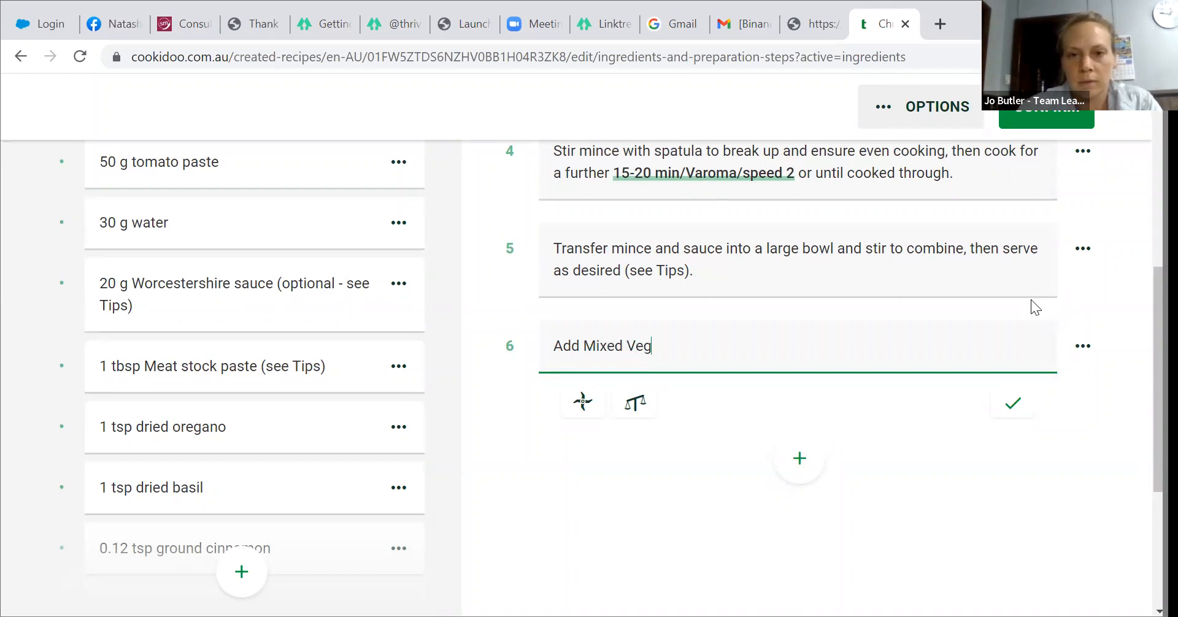
{"action": "type", "text": "etabes"}
{"action": "key", "text": "BackSpace"}
{"action": "key", "text": "BackSpace"}
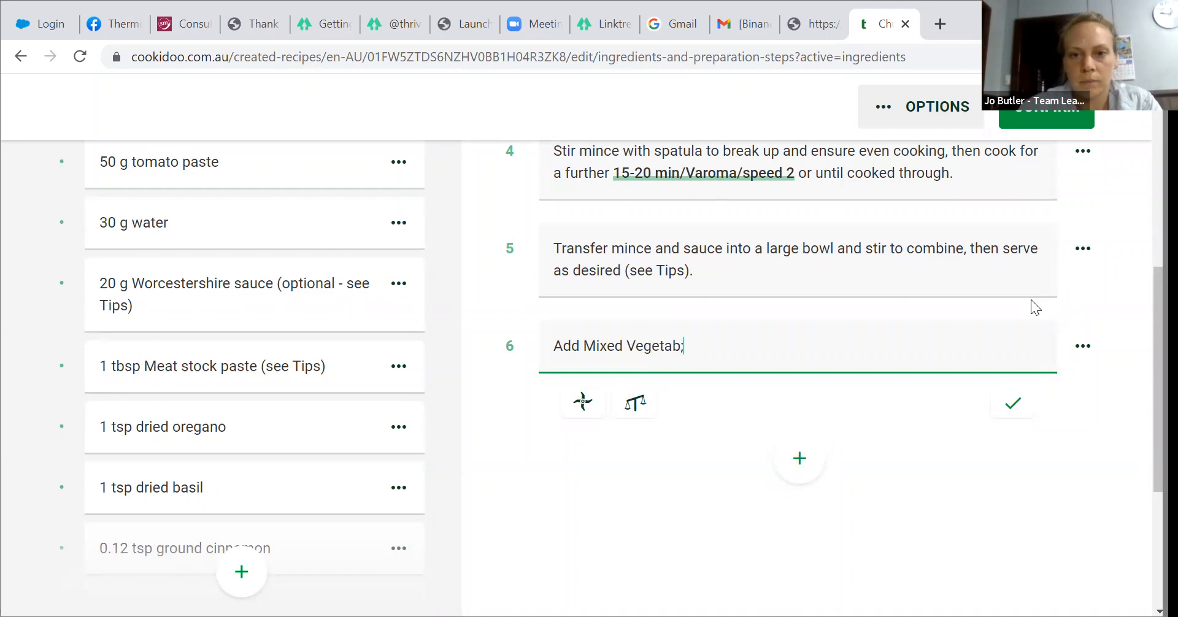
{"action": "type", "text": "les"}
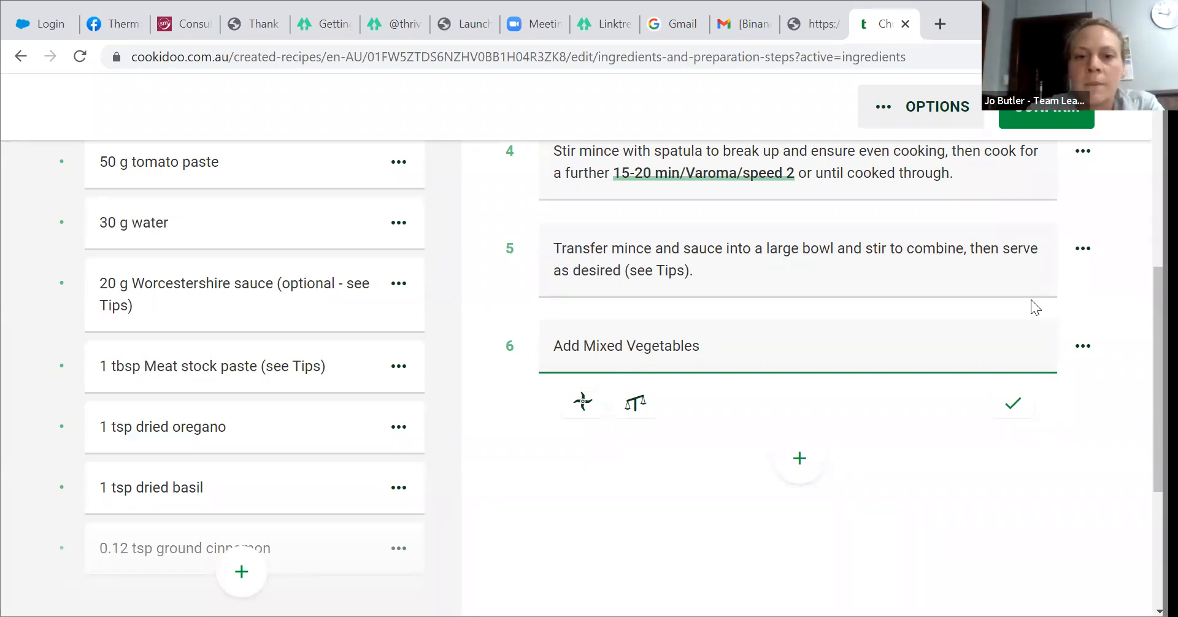
Insert the linked ingredient "500g mixed vegetables" into the new preparation step.
{"action": "key", "text": "Tab"}
{"action": "key", "text": "Tab"}
{"action": "key", "text": "Return"}
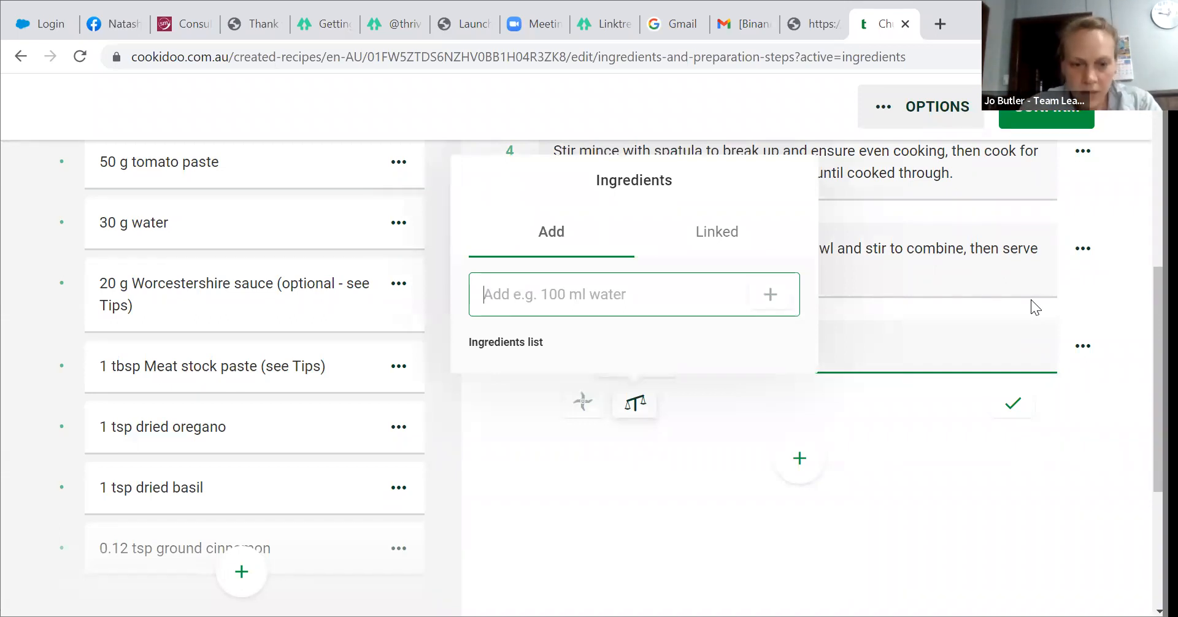
{"action": "type", "text": "500g mixed vet"}
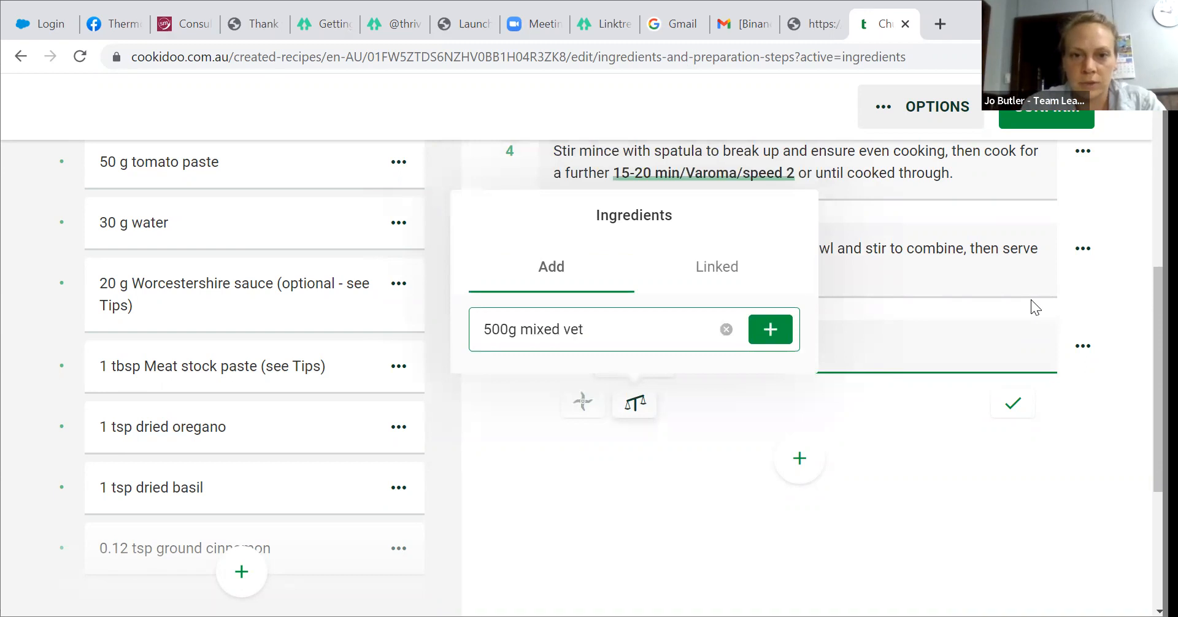
{"action": "key", "text": "BackSpace"}
{"action": "type", "text": "getables"}
{"action": "key", "text": "Return"}
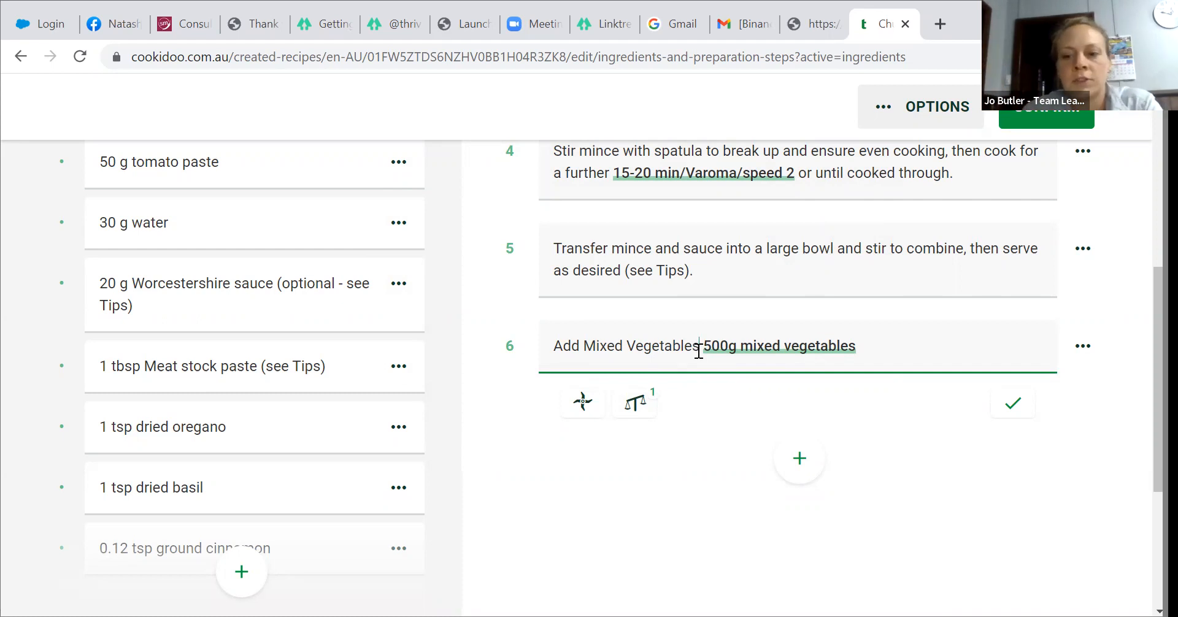
Remove the plain words "Mixed Vegetables" before the linked ingredient so the step reads "Add 500g mixed vegetables", and save it.
{"action": "key", "text": "BackSpace"}
{"action": "key", "text": "BackSpace"}
{"action": "key", "text": "BackSpace"}
{"action": "key", "text": "BackSpace"}
{"action": "key", "text": "BackSpace"}
{"action": "key", "text": "BackSpace"}
{"action": "key", "text": "BackSpace"}
{"action": "key", "text": "BackSpace"}
{"action": "key", "text": "BackSpace"}
{"action": "key", "text": "BackSpace"}
{"action": "key", "text": "BackSpace"}
{"action": "key", "text": "BackSpace"}
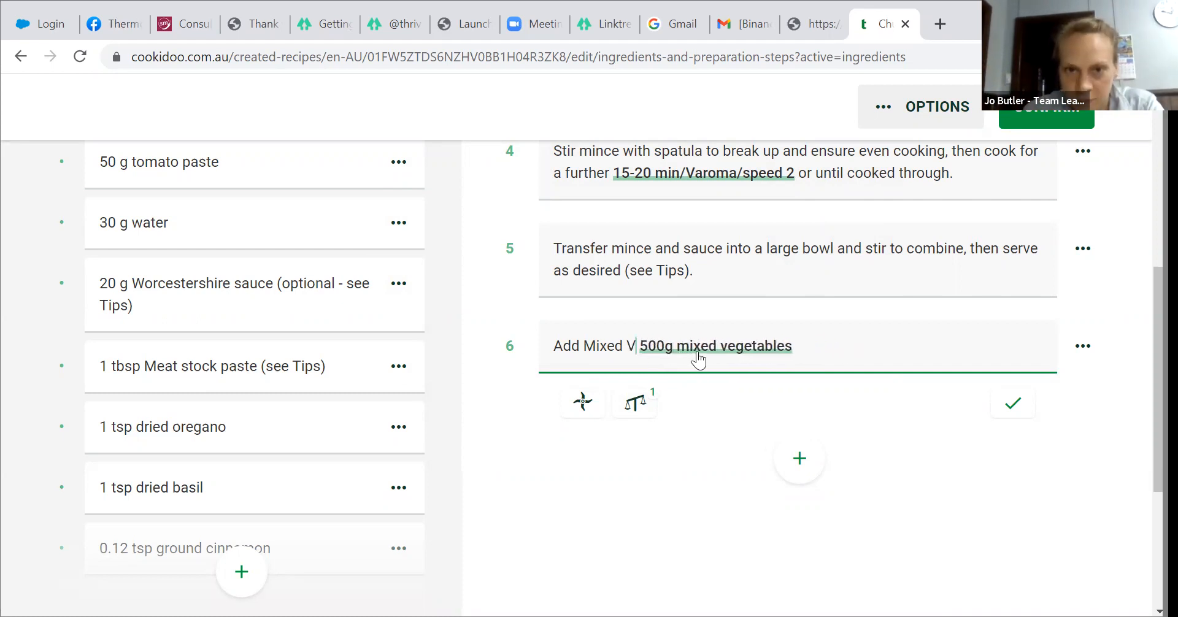
{"action": "key", "text": "BackSpace"}
{"action": "key", "text": "BackSpace"}
{"action": "key", "text": "BackSpace"}
{"action": "key", "text": "BackSpace"}
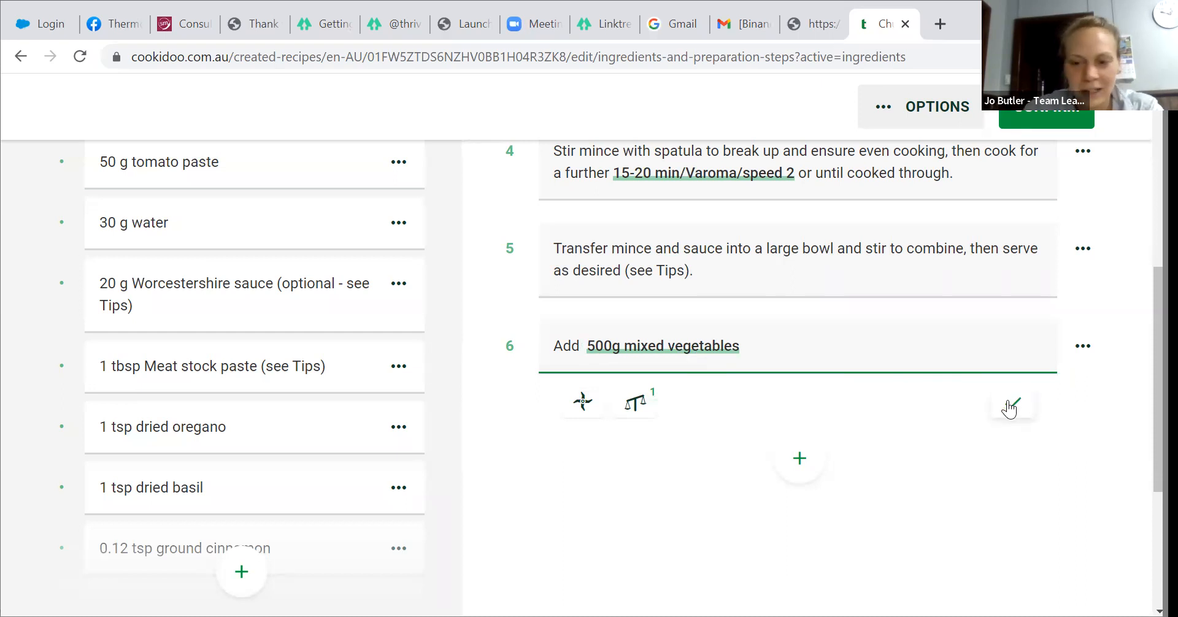
{"action": "key", "text": "BackSpace"}
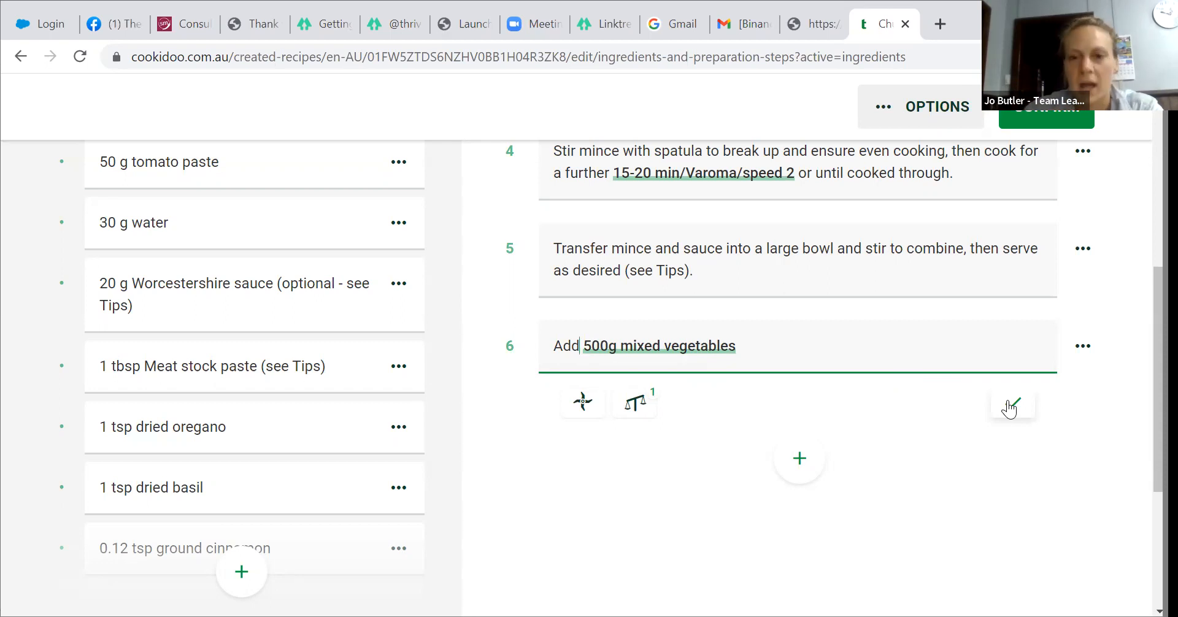
{"action": "left_click", "coordinate": [1011, 406]}
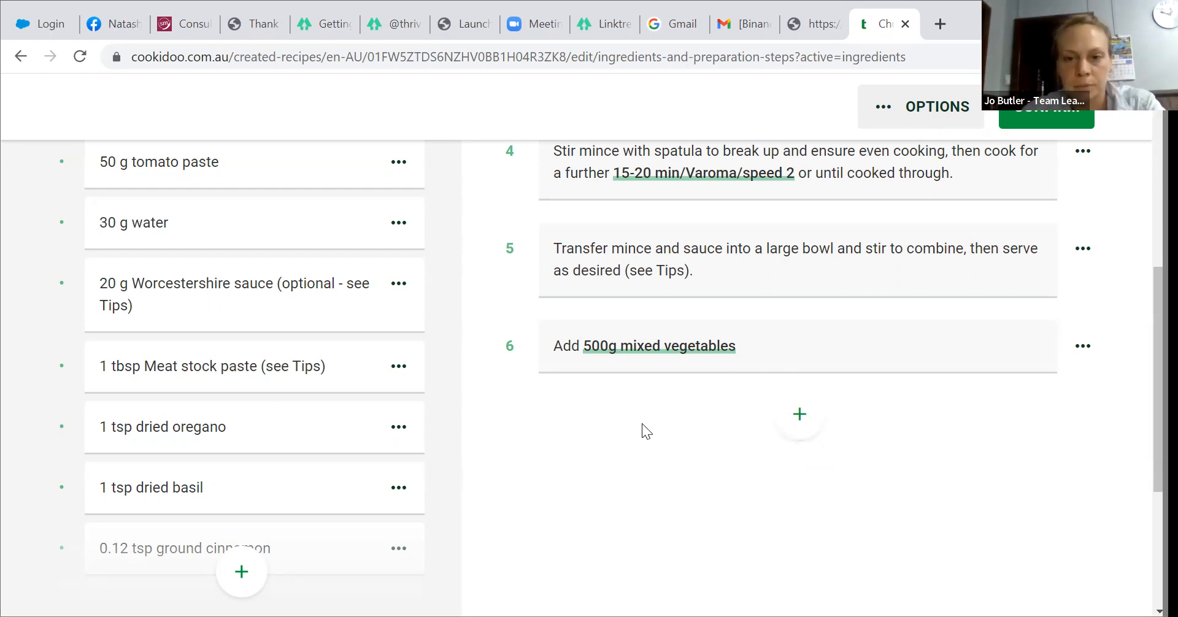
Add another preparation step after the mixed vegetables step with the text "Chop".
{"action": "left_click", "coordinate": [799, 414]}
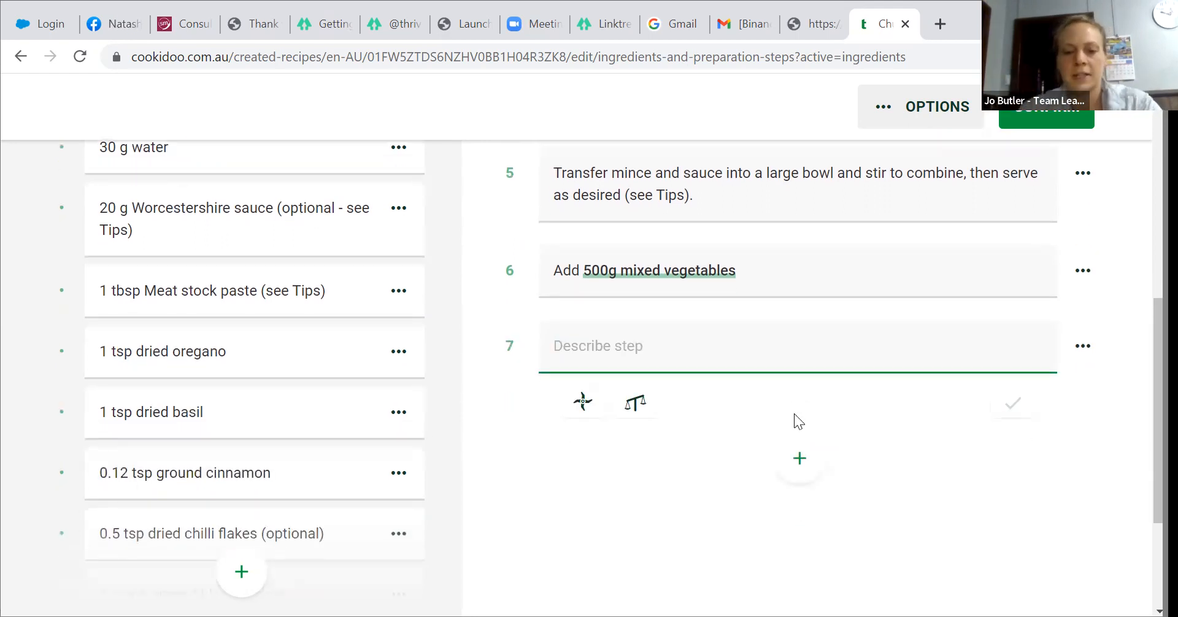
{"action": "type", "text": "Chop"}
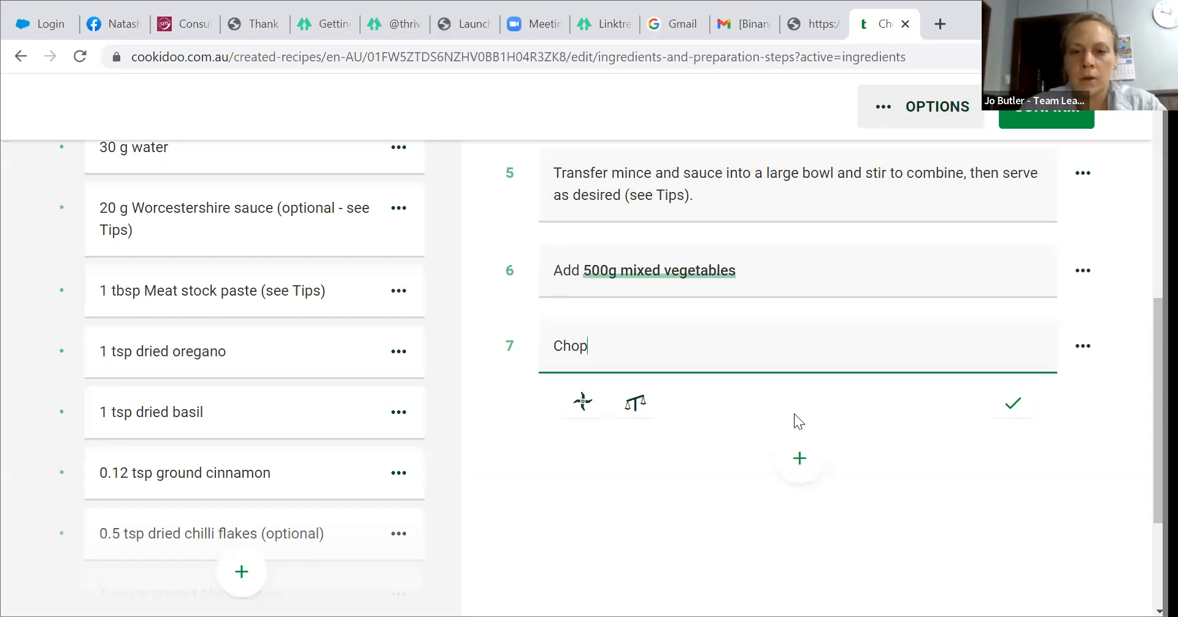
{"action": "left_click", "coordinate": [584, 402]}
{"action": "type", "text": "3"}
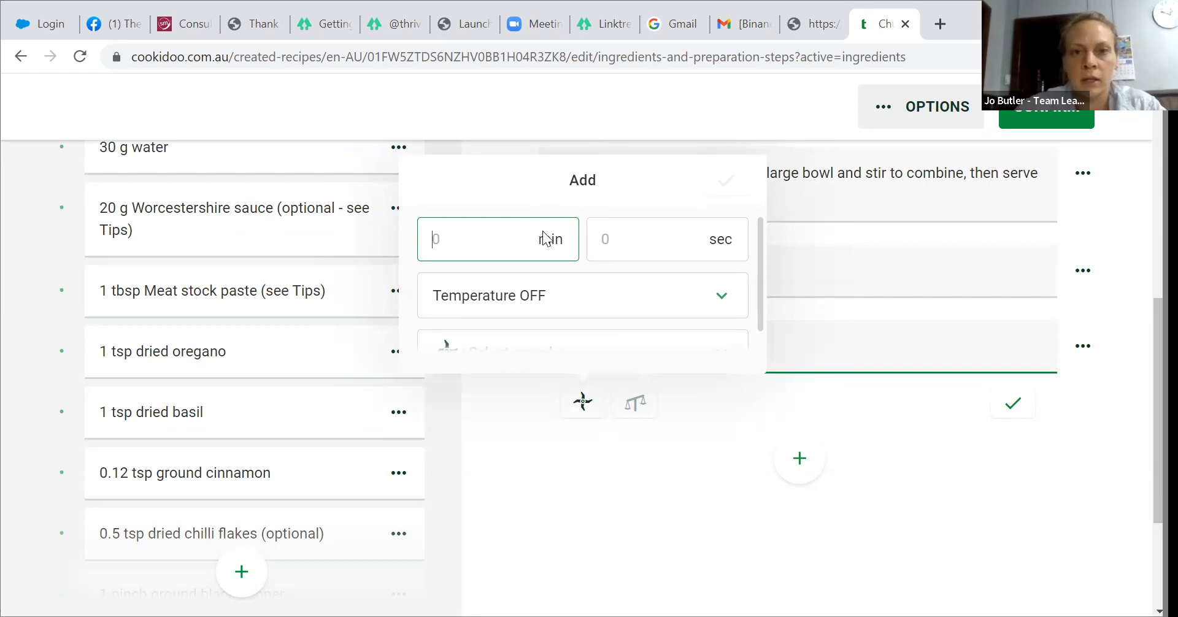
{"action": "left_click", "coordinate": [604, 238]}
{"action": "type", "text": "3"}
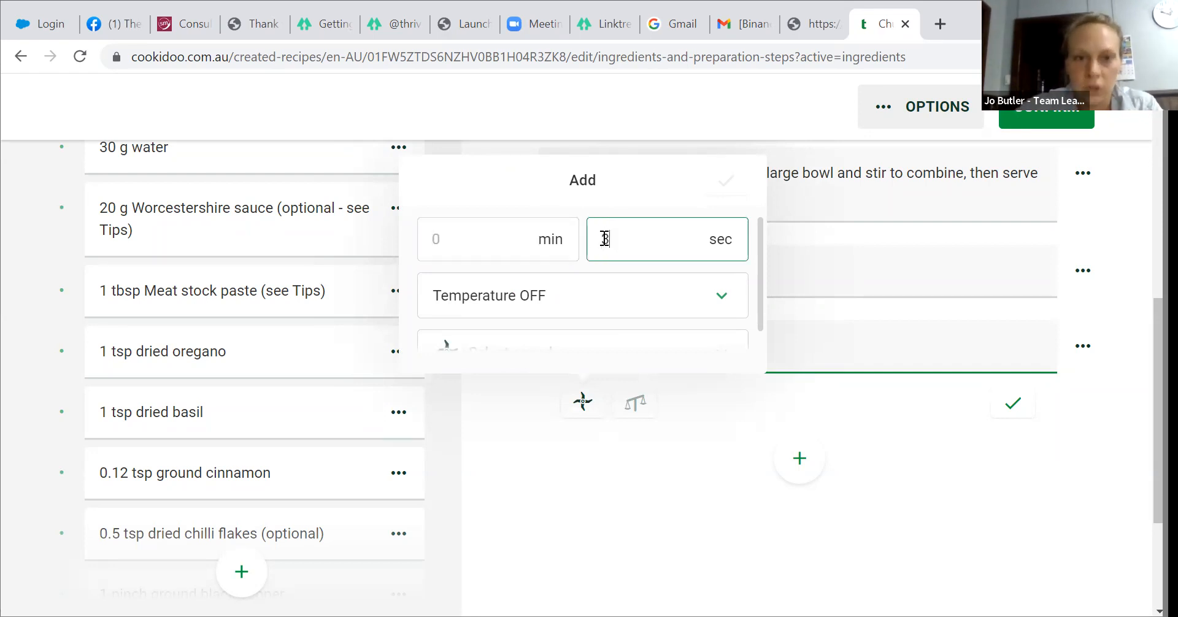
{"action": "scroll", "coordinate": [604, 239], "scroll_direction": "down", "scroll_amount": 1}
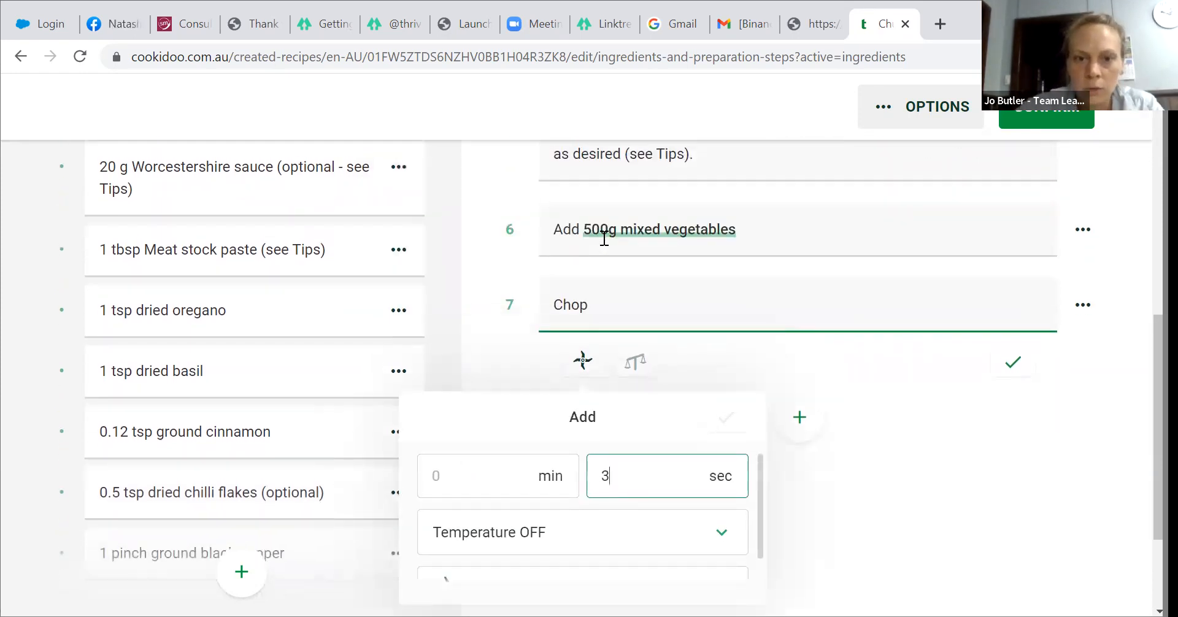
{"action": "scroll", "coordinate": [583, 519], "scroll_direction": "down", "scroll_amount": 1}
{"action": "left_click", "coordinate": [583, 505]}
{"action": "left_click", "coordinate": [604, 238]}
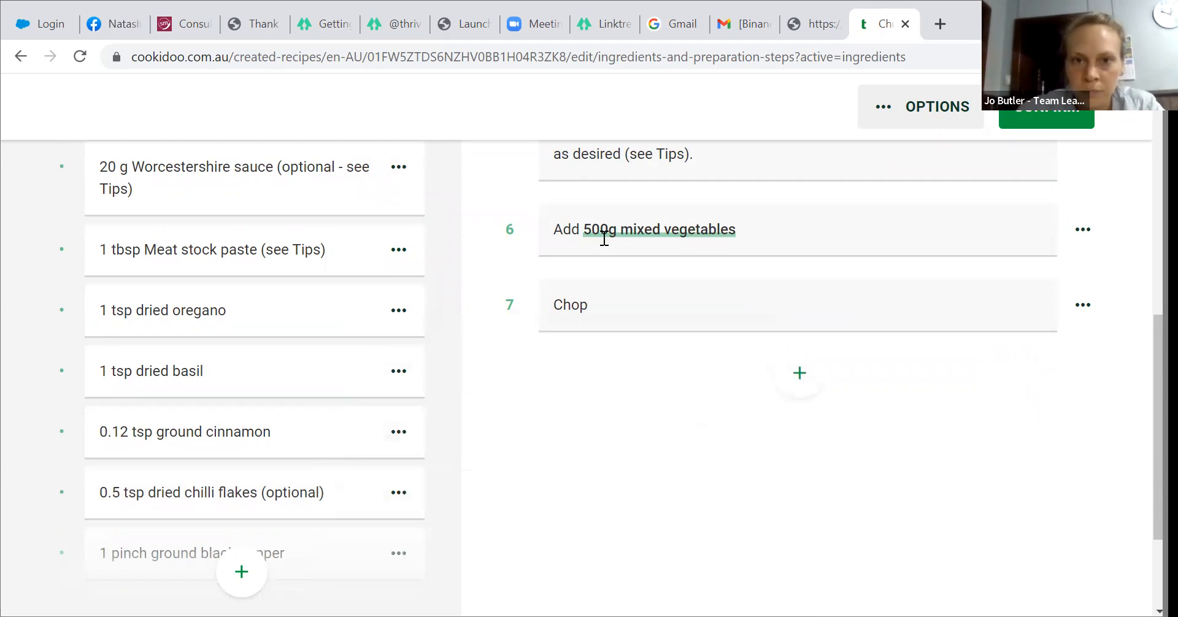
{"action": "left_click", "coordinate": [588, 305]}
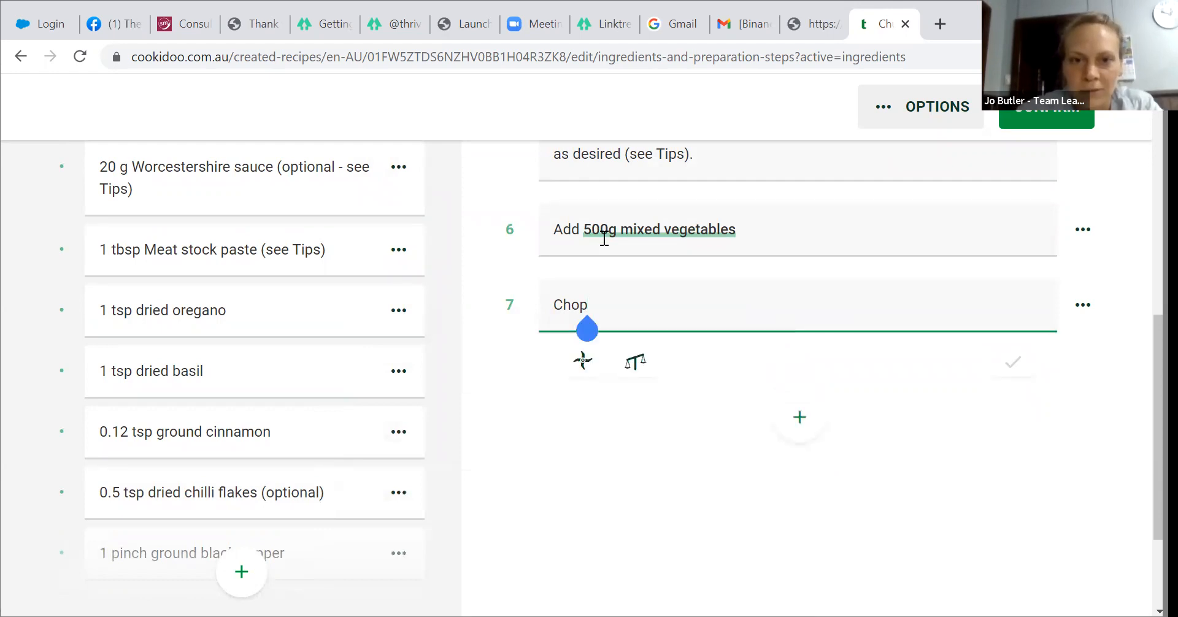
{"action": "left_click", "coordinate": [582, 360]}
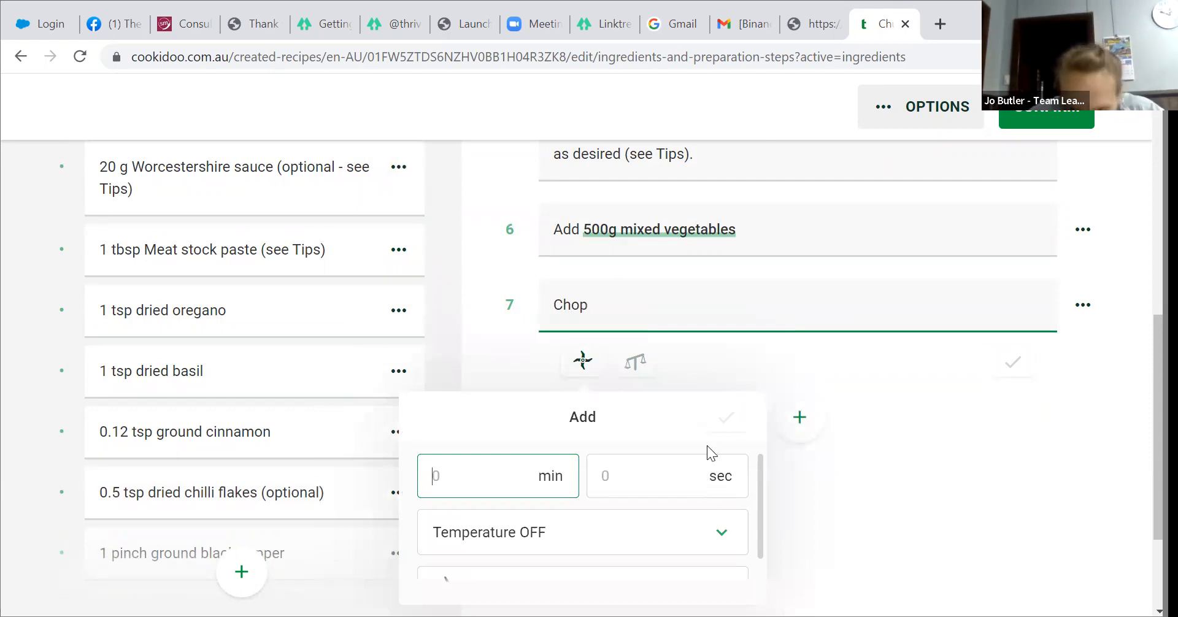
{"action": "left_click_drag", "start_coordinate": [657, 422], "coordinate": [663, 367]}
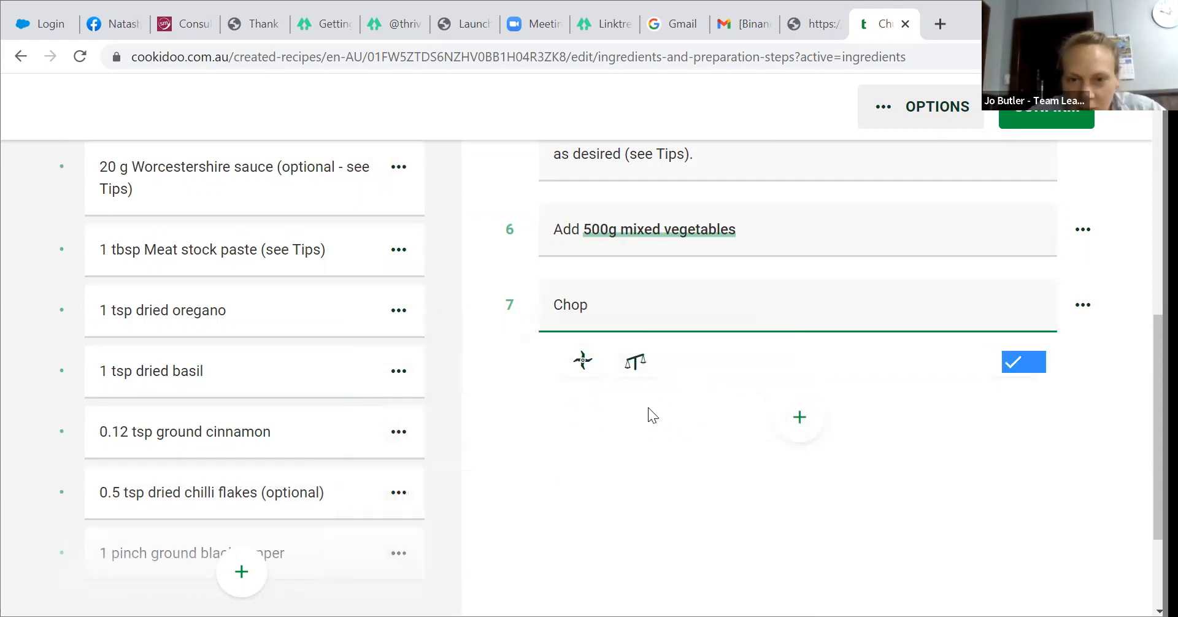
{"action": "left_click", "coordinate": [583, 367]}
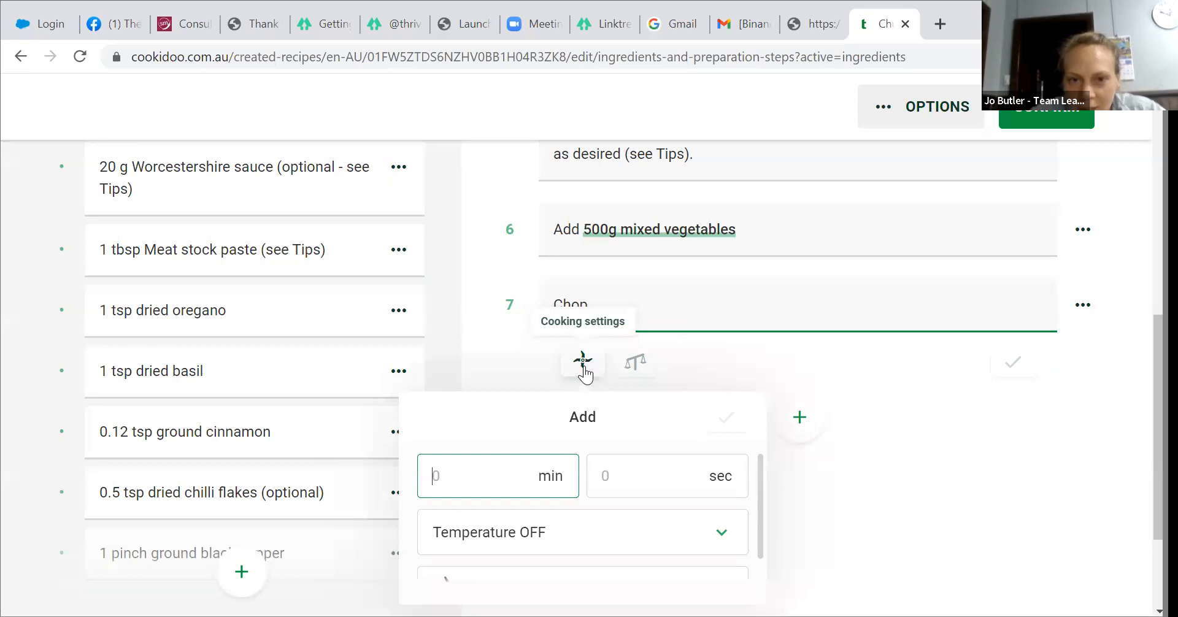
{"action": "left_click_drag", "start_coordinate": [758, 507], "coordinate": [762, 546]}
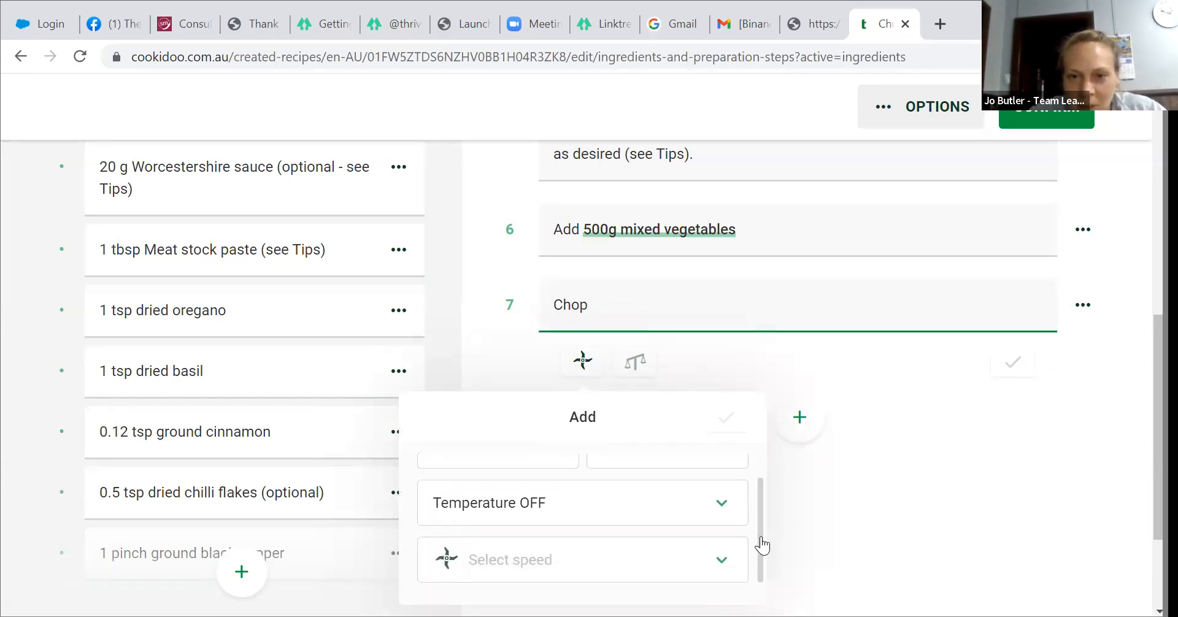
{"action": "left_click", "coordinate": [927, 469]}
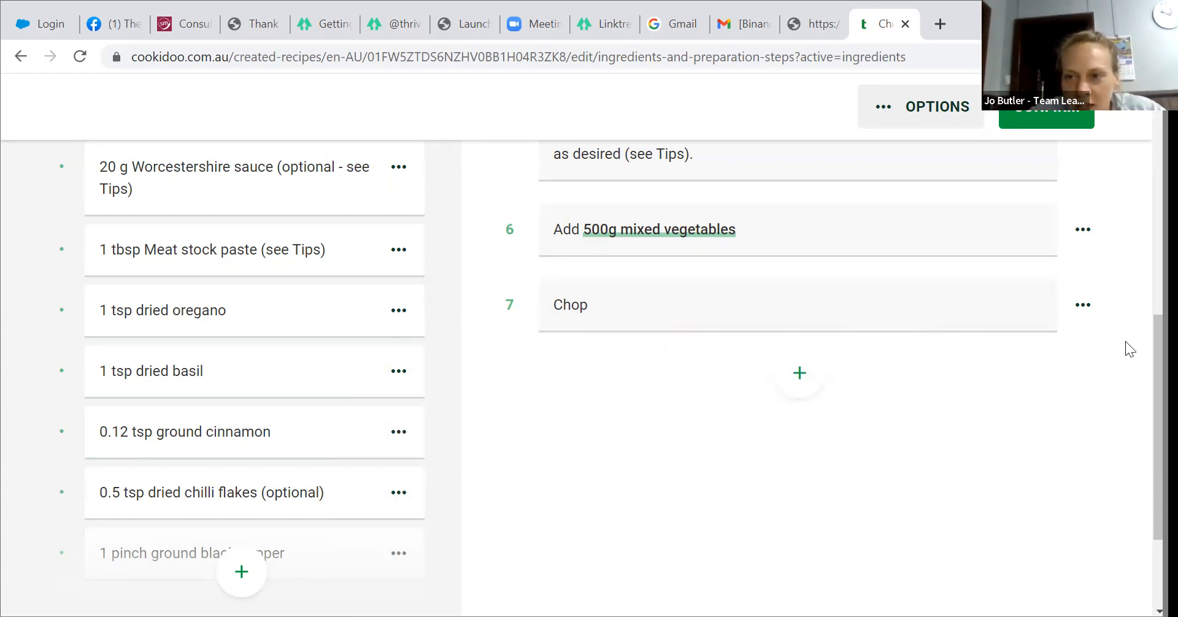
Add a cooking setting of 3 sec at speed 5, with the temperature off, after the word "Chop" in the last preparation step.
{"action": "scroll", "coordinate": [1158, 368], "scroll_direction": "down", "scroll_amount": 1}
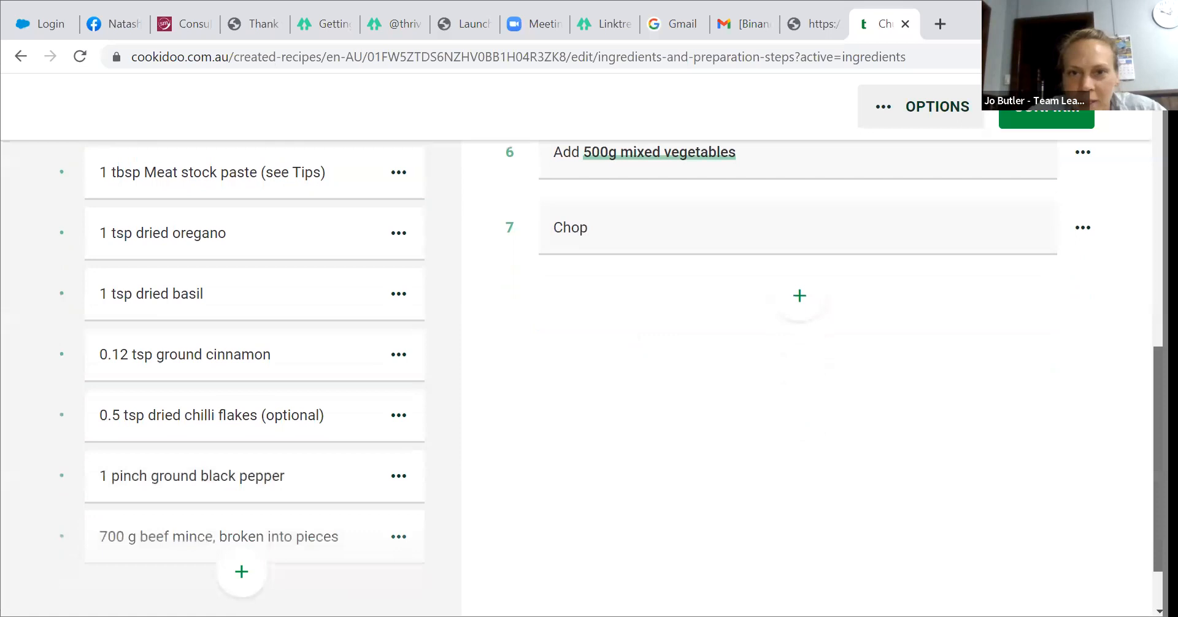
{"action": "left_click_drag", "start_coordinate": [1158, 399], "coordinate": [1158, 412]}
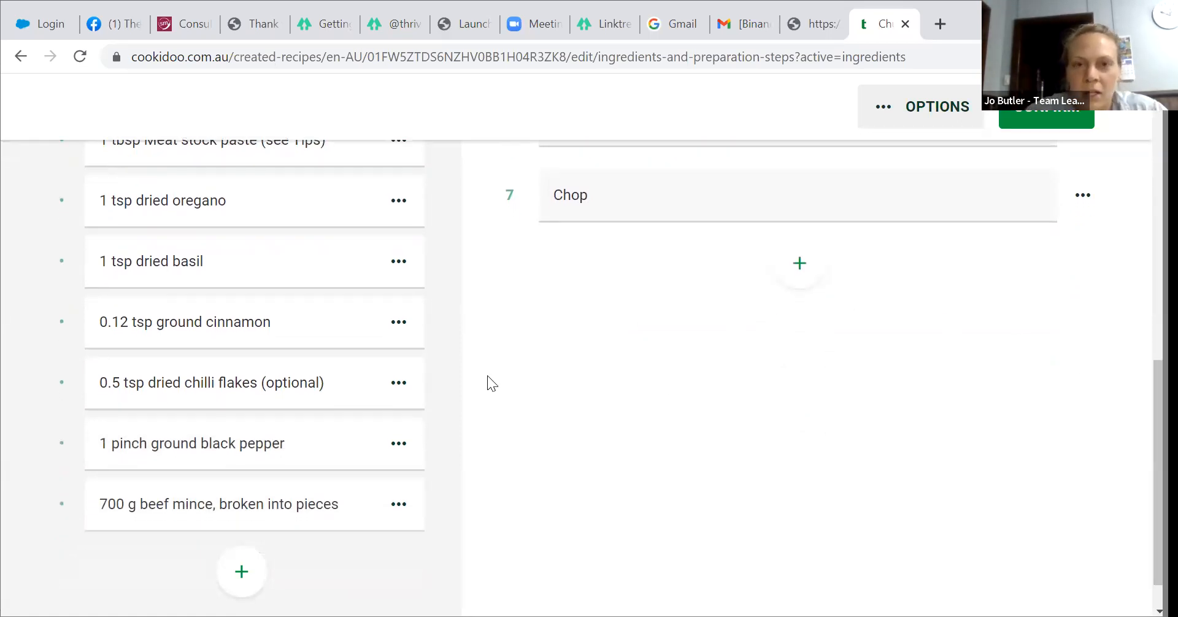
{"action": "left_click", "coordinate": [631, 214]}
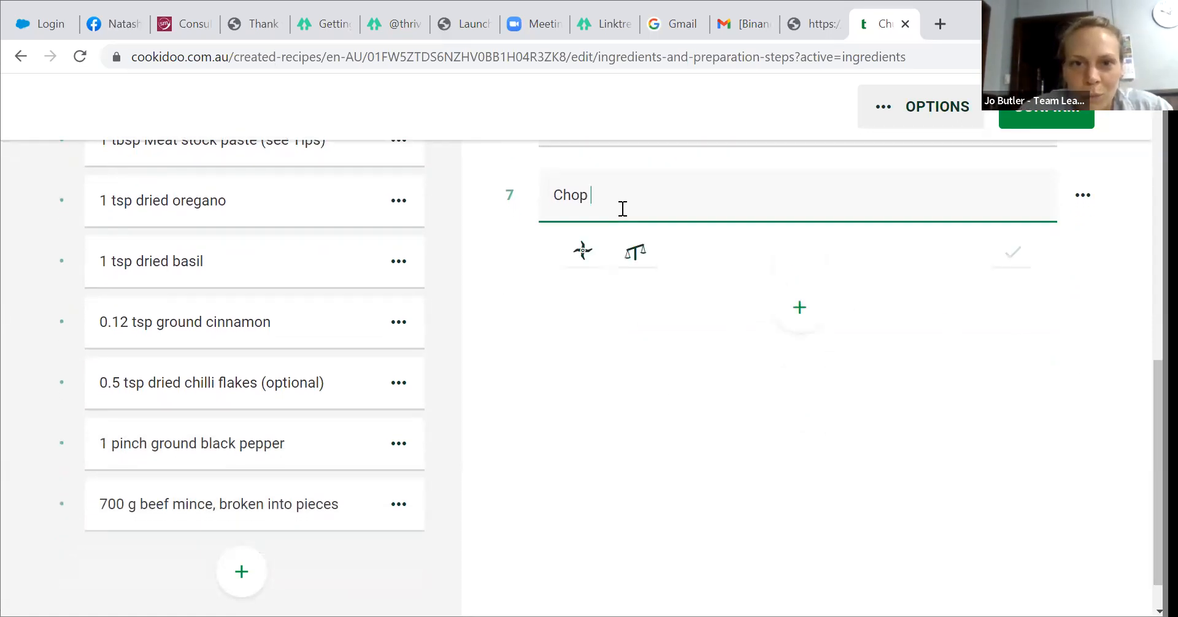
{"action": "left_click", "coordinate": [589, 250]}
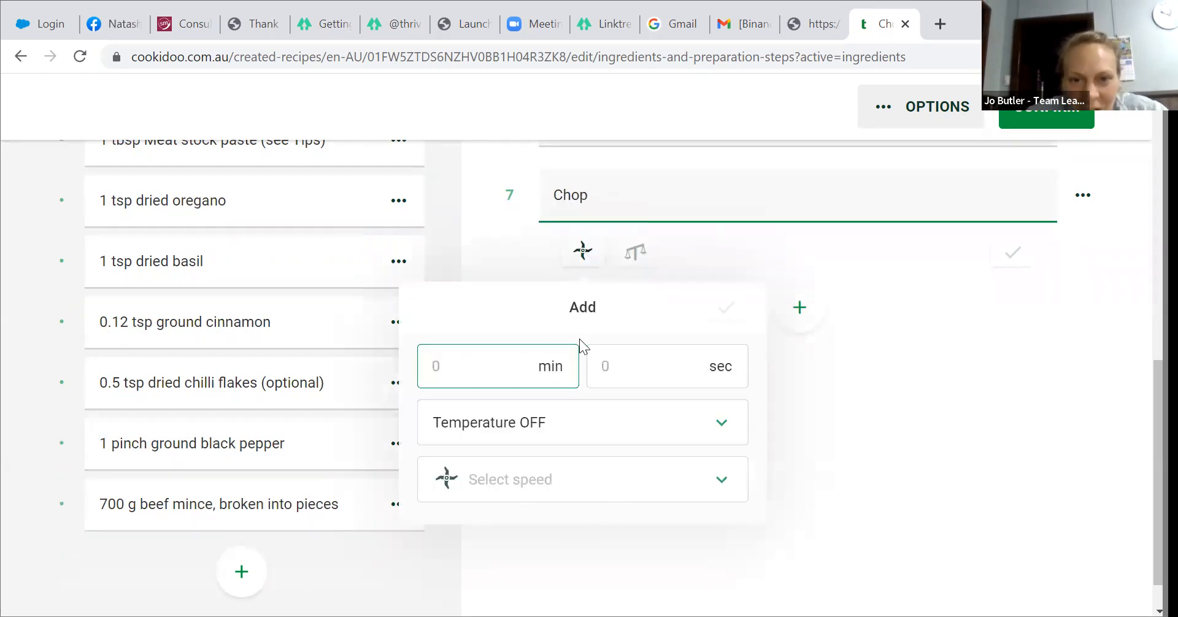
{"action": "left_click", "coordinate": [607, 362]}
{"action": "type", "text": "3"}
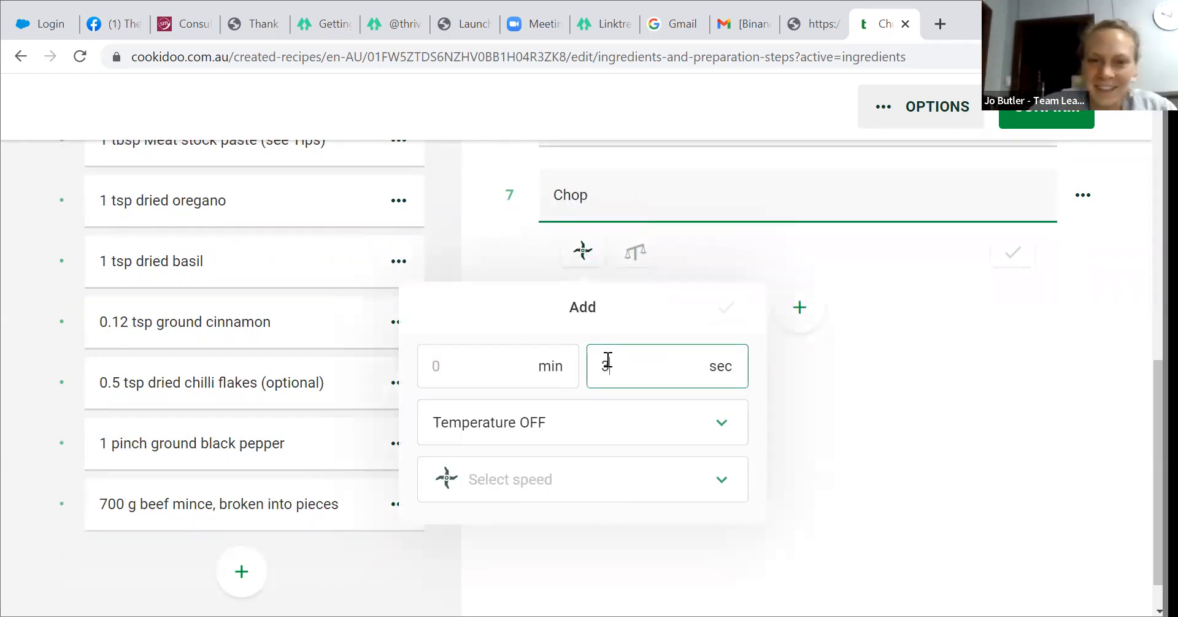
{"action": "left_click", "coordinate": [728, 486]}
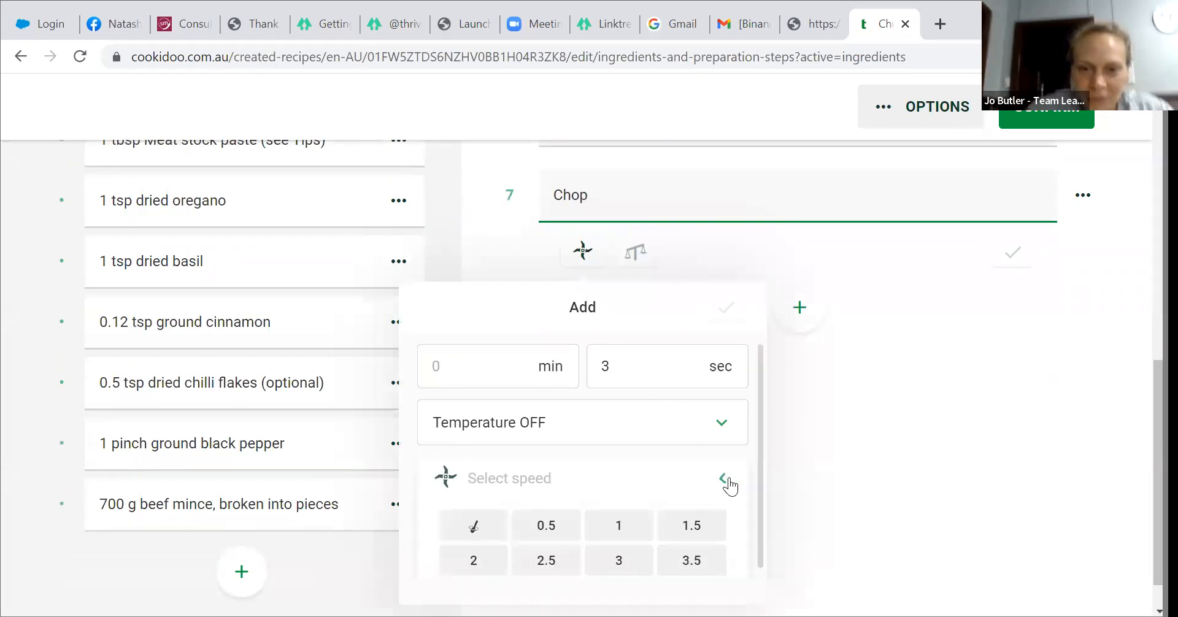
{"action": "left_click_drag", "start_coordinate": [762, 454], "coordinate": [754, 519]}
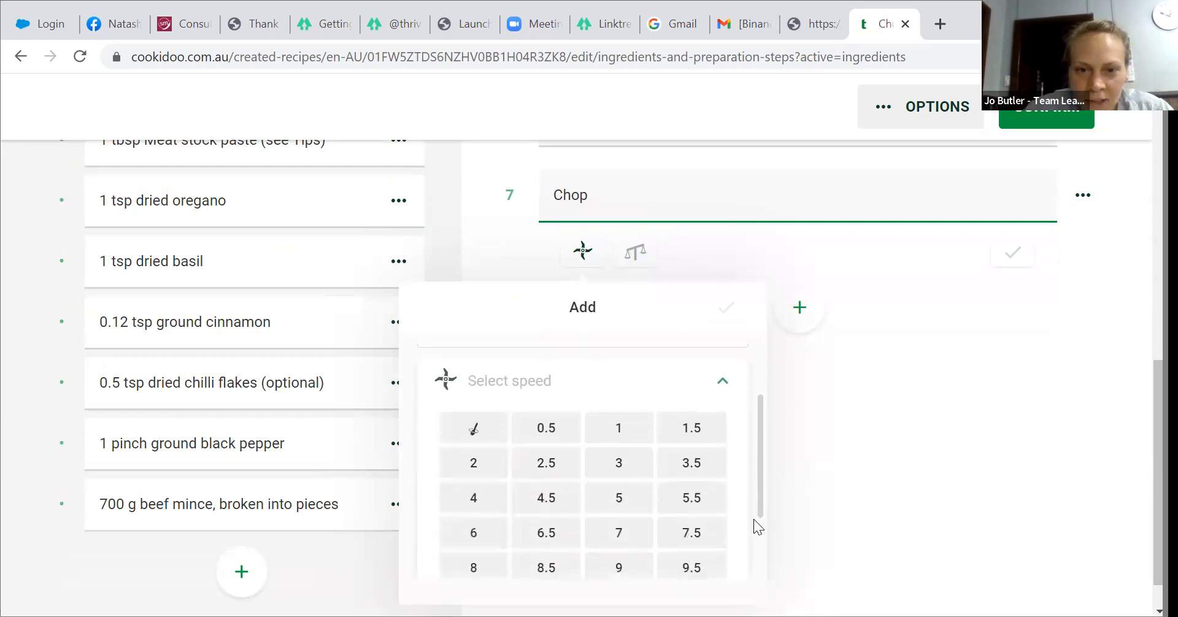
{"action": "left_click", "coordinate": [620, 499]}
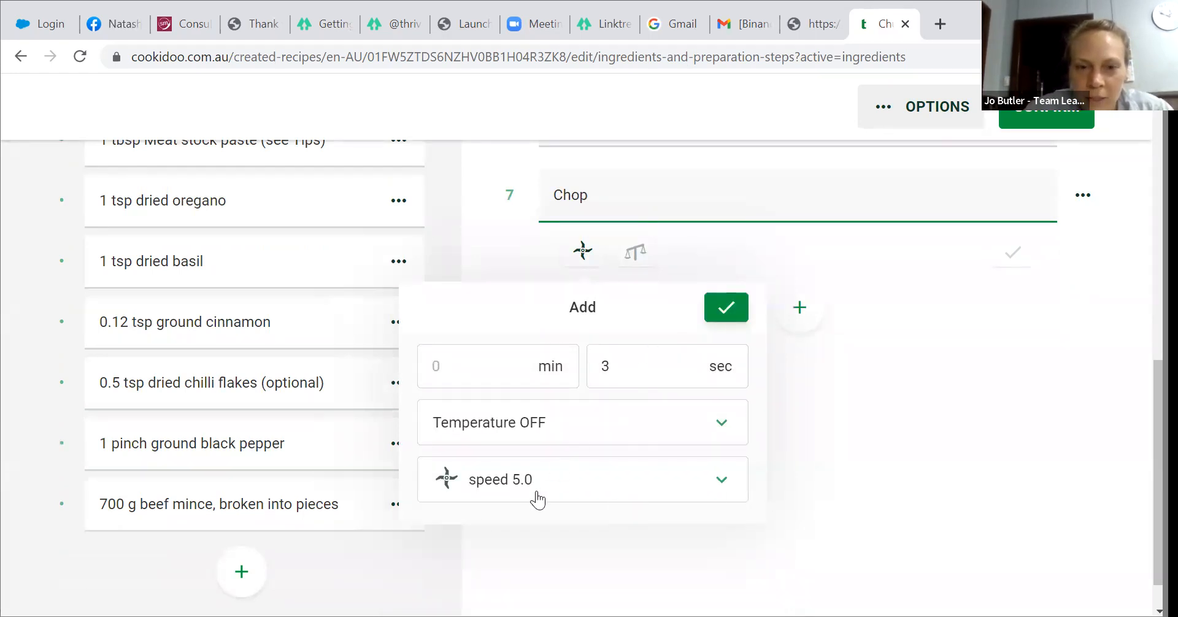
{"action": "left_click", "coordinate": [727, 309]}
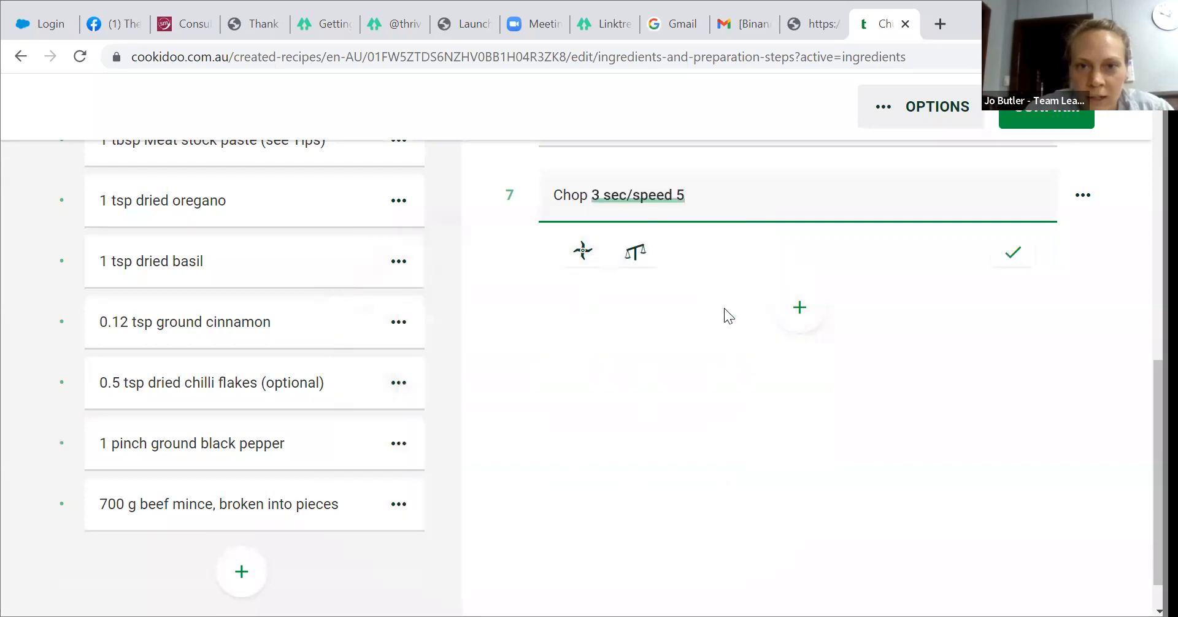
Reorder the preparation steps so that "Add 500g mixed vegetables" comes directly after the step that adds and cooks the oil.
{"action": "scroll", "coordinate": [724, 308], "scroll_direction": "up", "scroll_amount": 1}
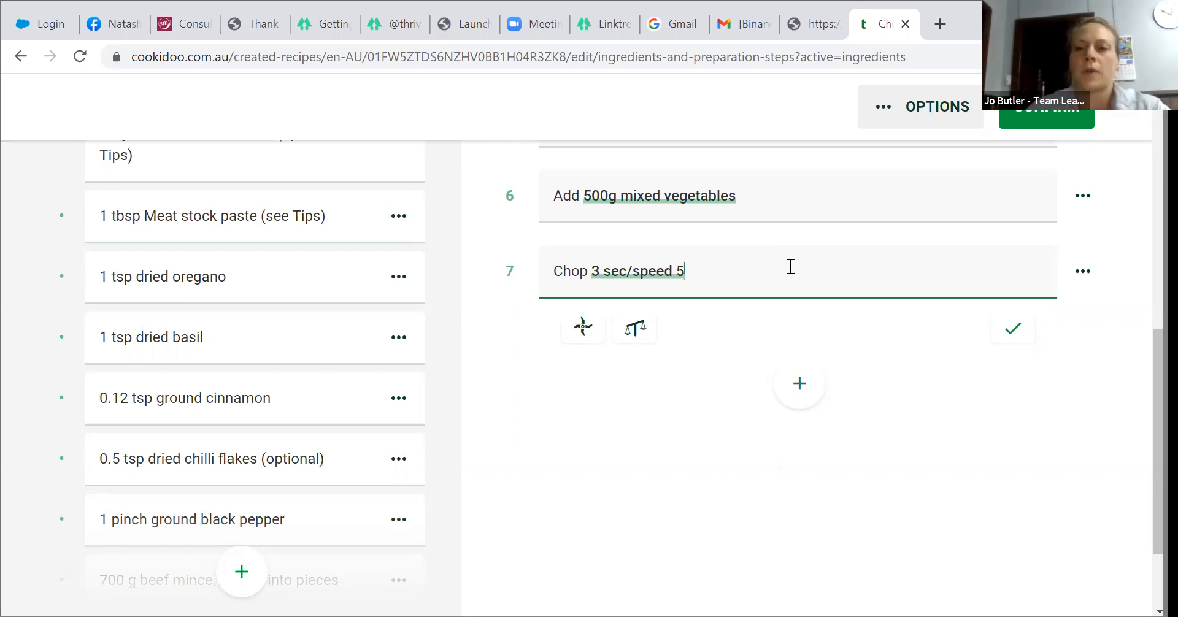
{"action": "scroll", "coordinate": [791, 266], "scroll_direction": "up", "scroll_amount": 1}
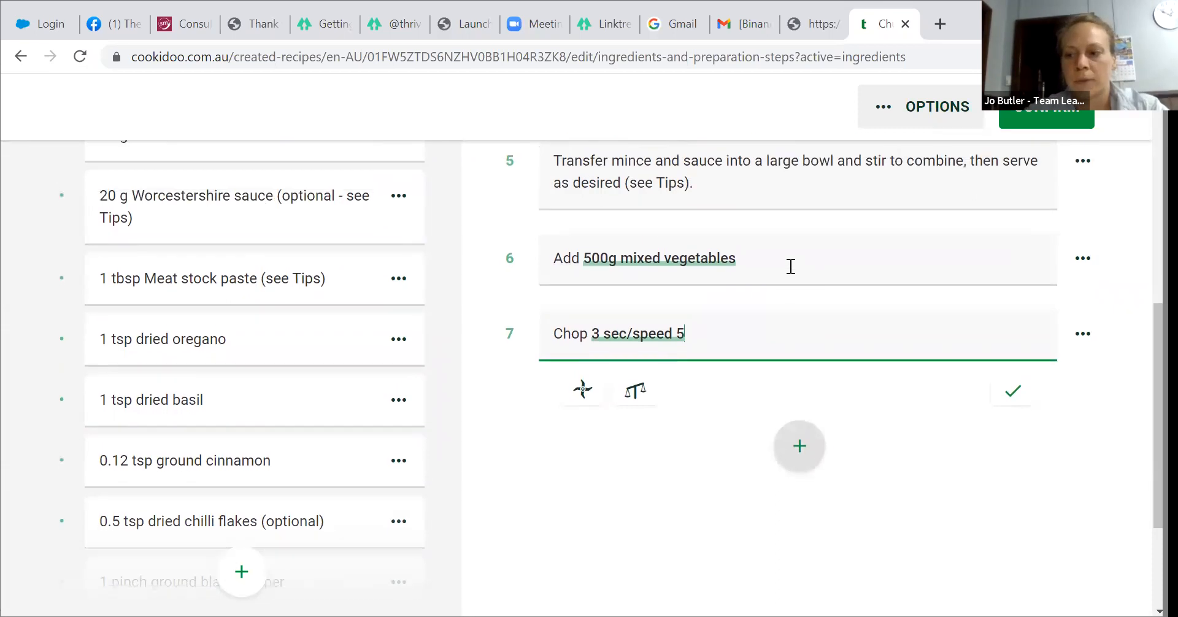
{"action": "scroll", "coordinate": [790, 266], "scroll_direction": "up", "scroll_amount": 2}
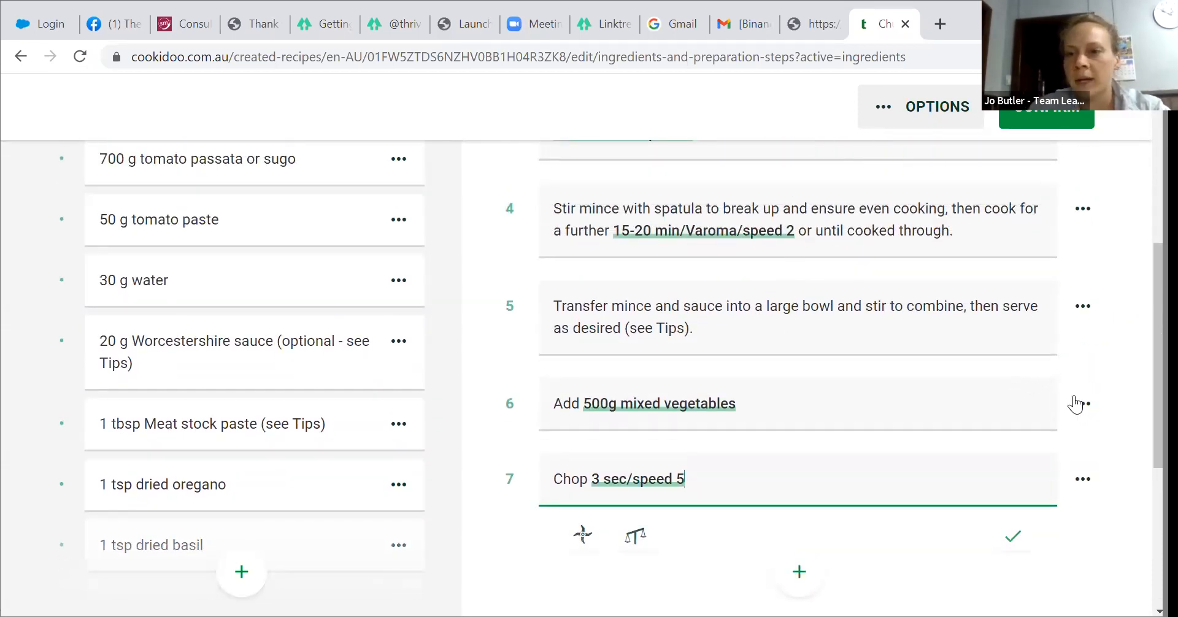
{"action": "left_click", "coordinate": [1083, 405]}
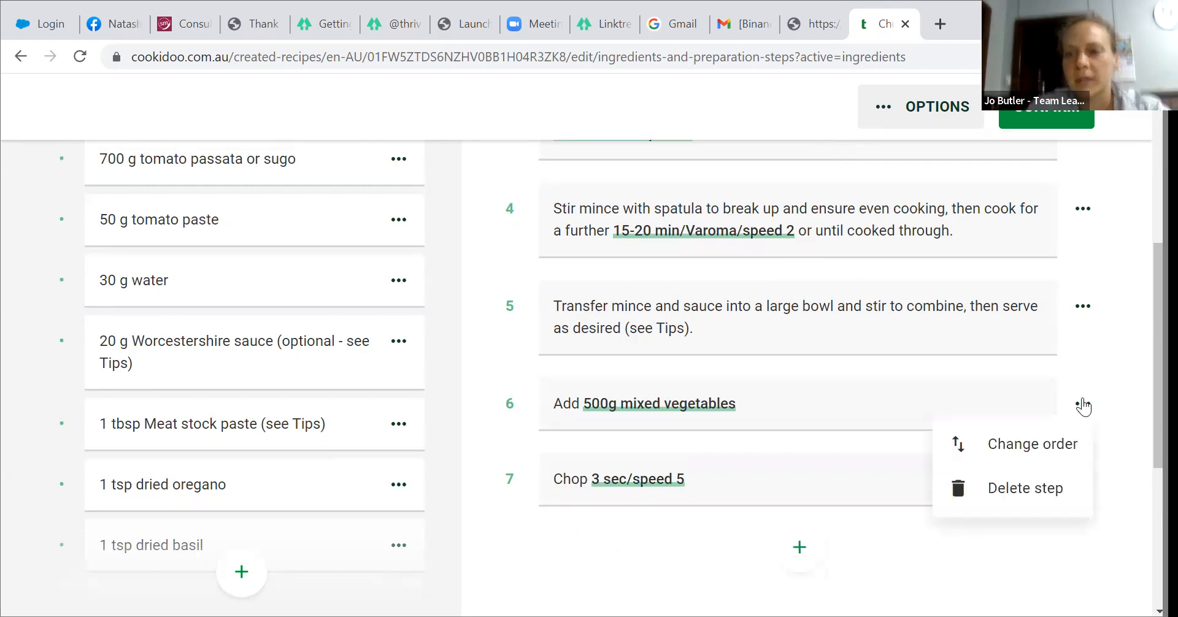
{"action": "left_click", "coordinate": [1043, 444]}
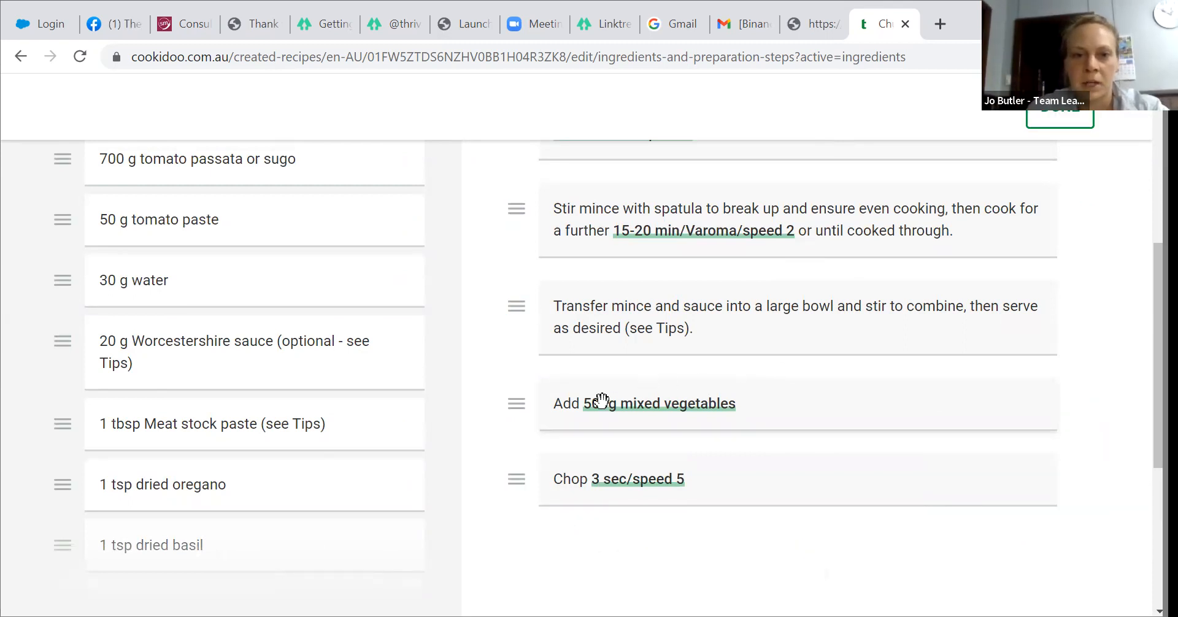
{"action": "left_click_drag", "start_coordinate": [517, 404], "coordinate": [556, 420]}
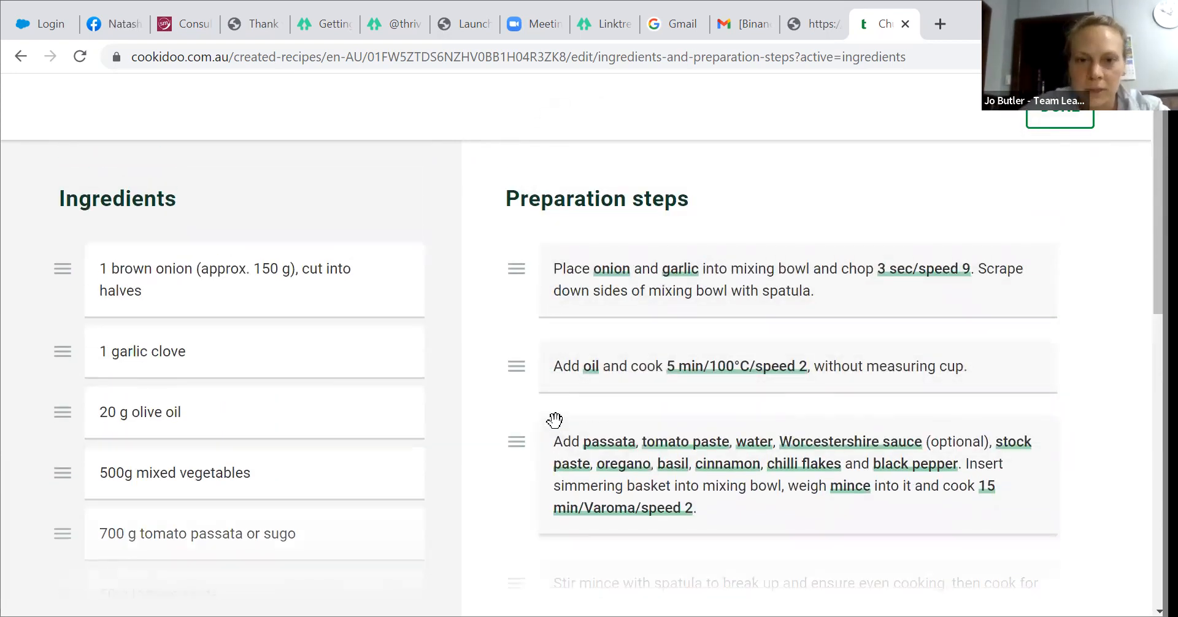
{"action": "scroll", "coordinate": [554, 420], "scroll_direction": "down", "scroll_amount": 5}
{"action": "scroll", "coordinate": [556, 420], "scroll_direction": "down", "scroll_amount": 3}
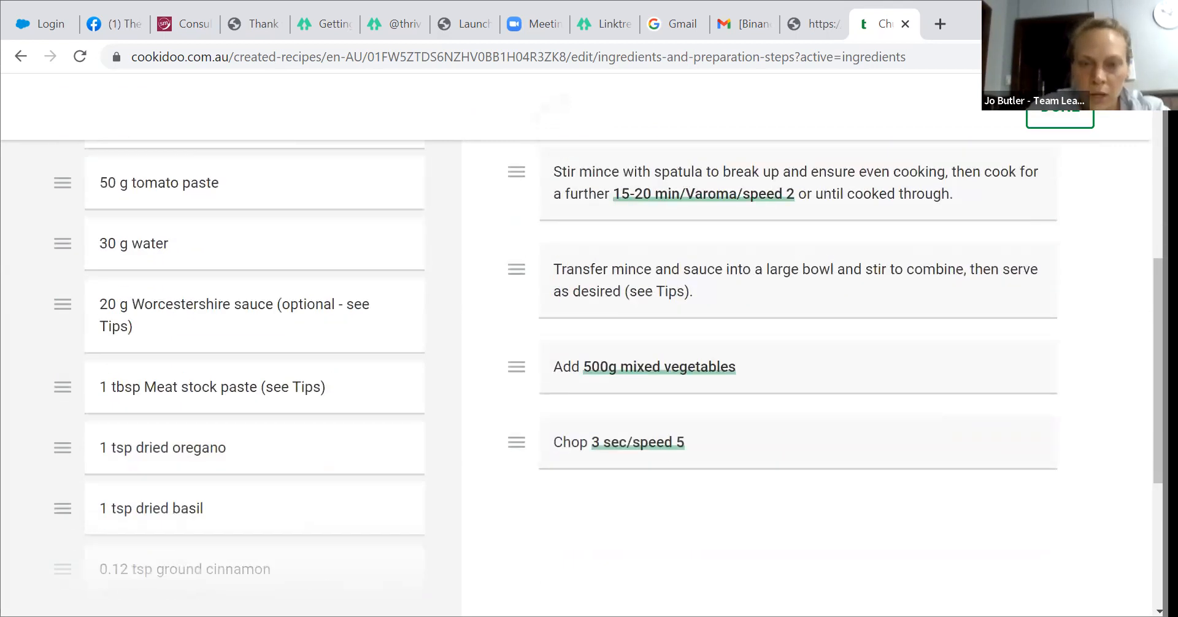
{"action": "left_click_drag", "start_coordinate": [515, 298], "coordinate": [529, 415]}
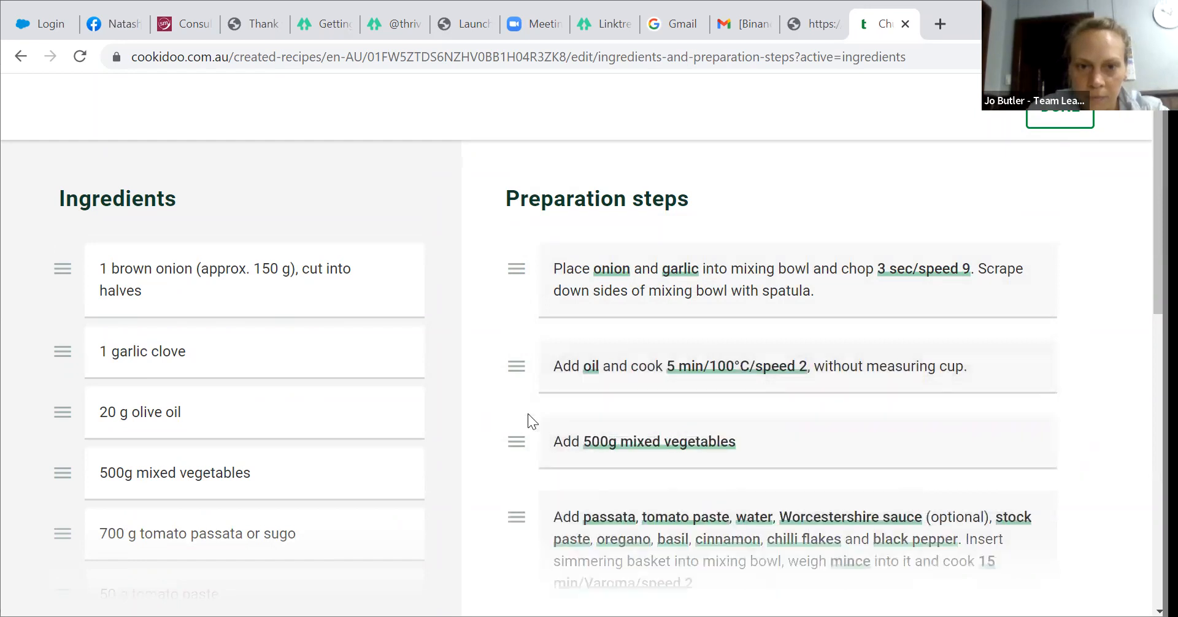
Move the "Chop 3 sec/speed 5" step directly below the mixed vegetables step and finish reordering.
{"action": "scroll", "coordinate": [527, 413], "scroll_direction": "down", "scroll_amount": 5}
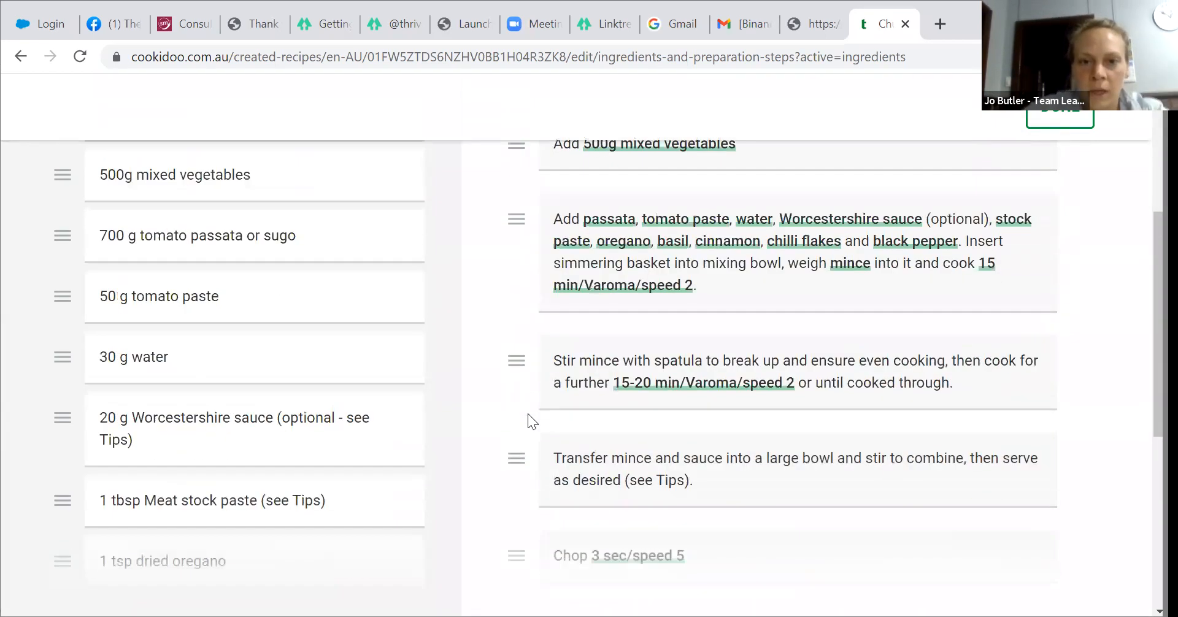
{"action": "scroll", "coordinate": [682, 534], "scroll_direction": "down", "scroll_amount": 3}
{"action": "left_click_drag", "start_coordinate": [517, 371], "coordinate": [538, 489]}
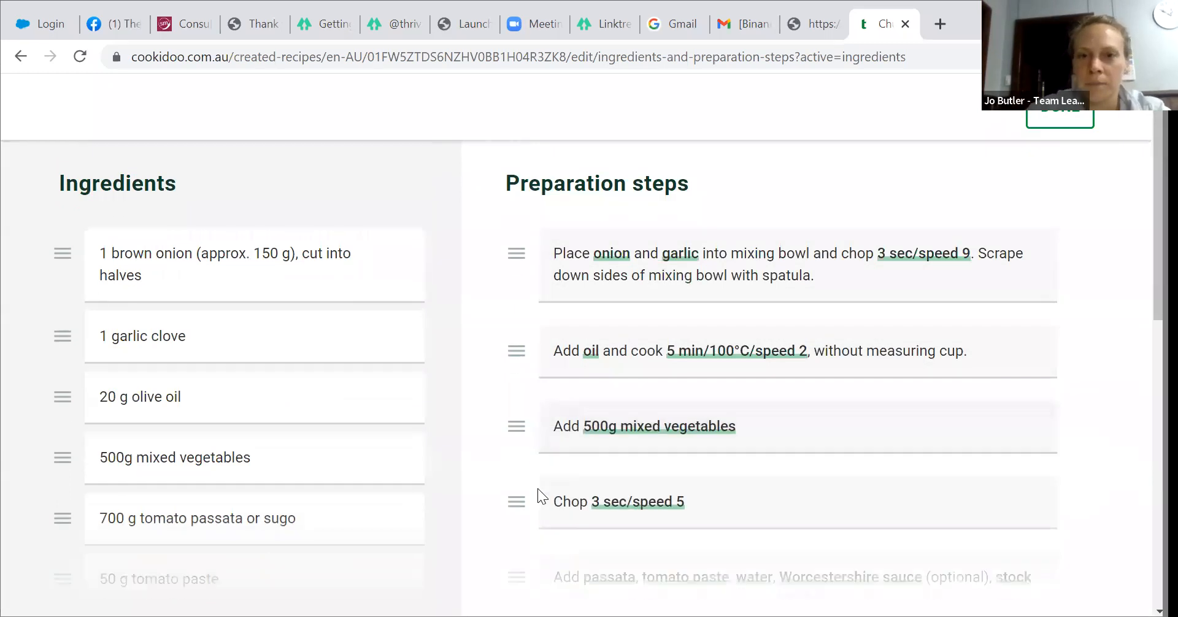
{"action": "scroll", "coordinate": [538, 489], "scroll_direction": "down", "scroll_amount": 2}
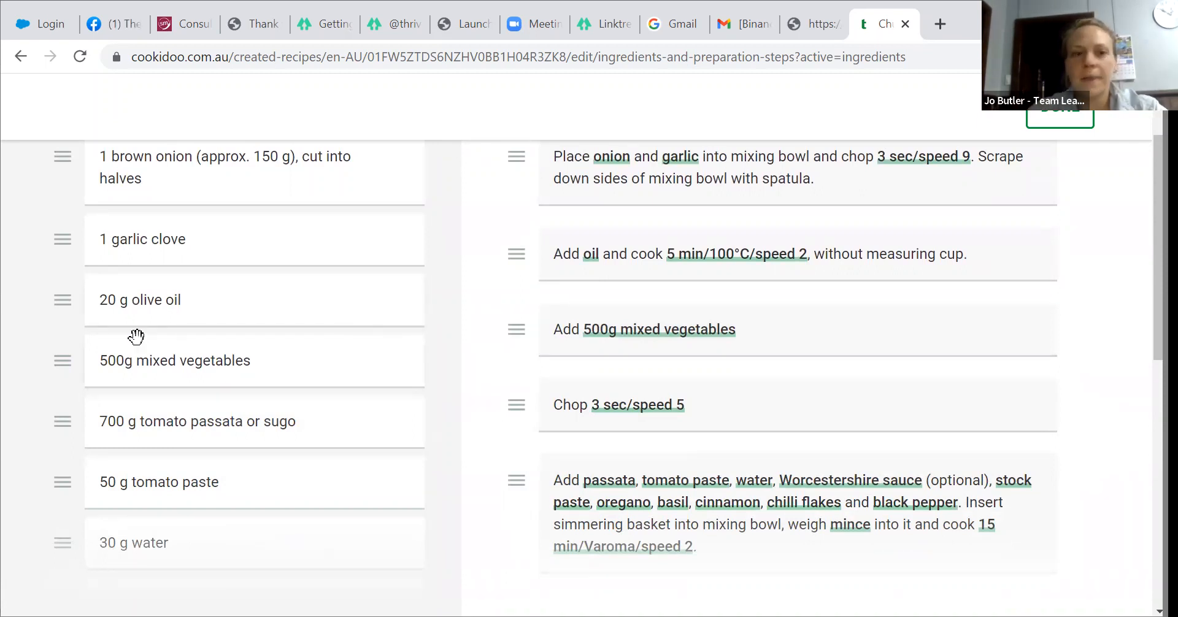
{"action": "left_click", "coordinate": [1068, 123]}
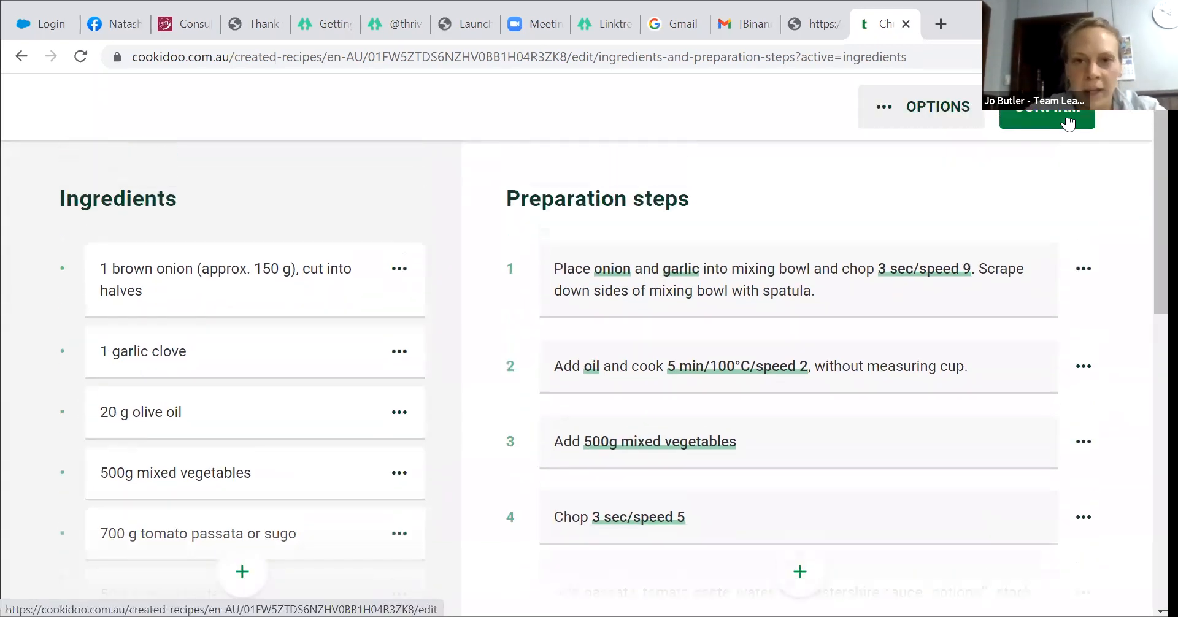
Review the reordered preparation steps and confirm the edited ingredients and preparation steps.
{"action": "scroll", "coordinate": [1067, 123], "scroll_direction": "down", "scroll_amount": 4}
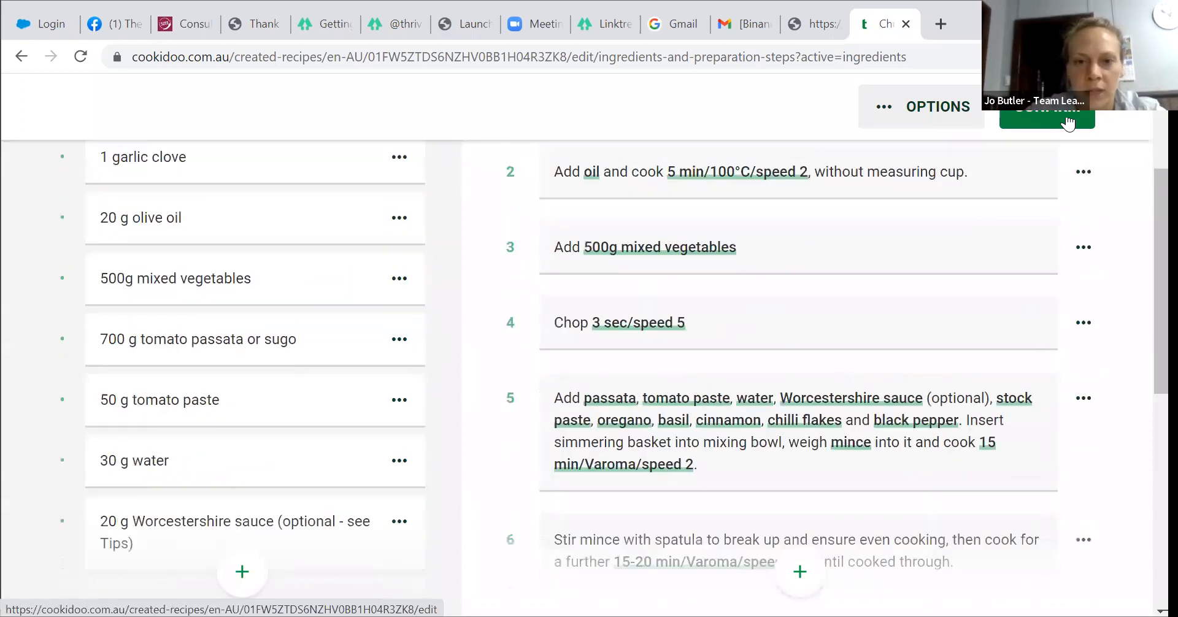
{"action": "scroll", "coordinate": [1068, 122], "scroll_direction": "down", "scroll_amount": 4}
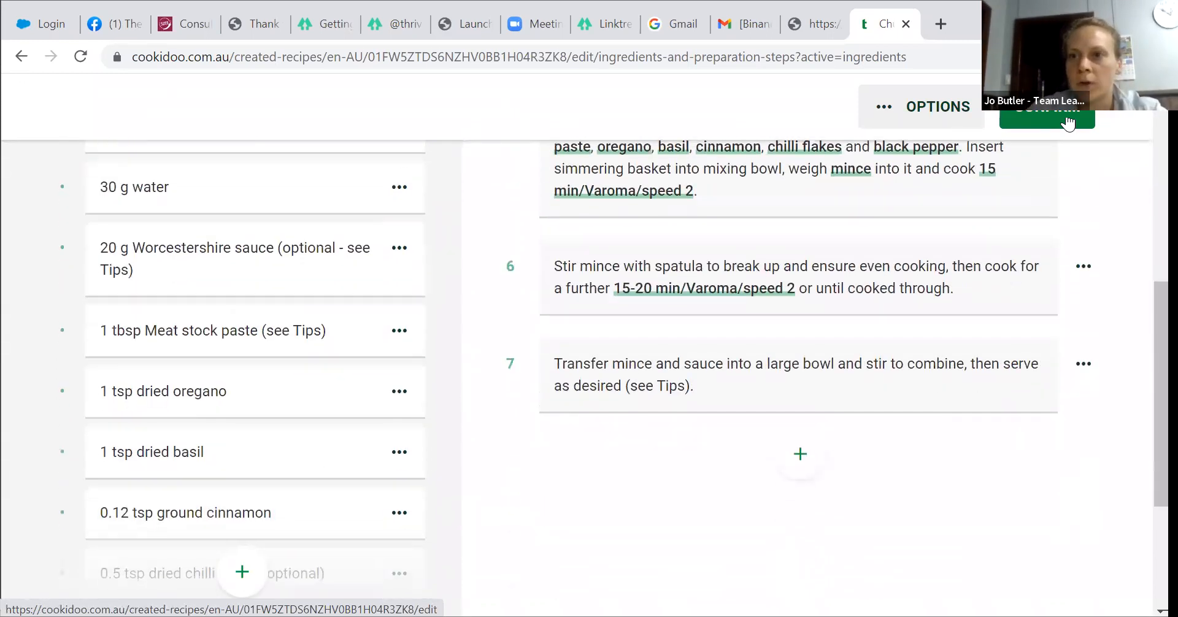
{"action": "left_click", "coordinate": [1068, 122]}
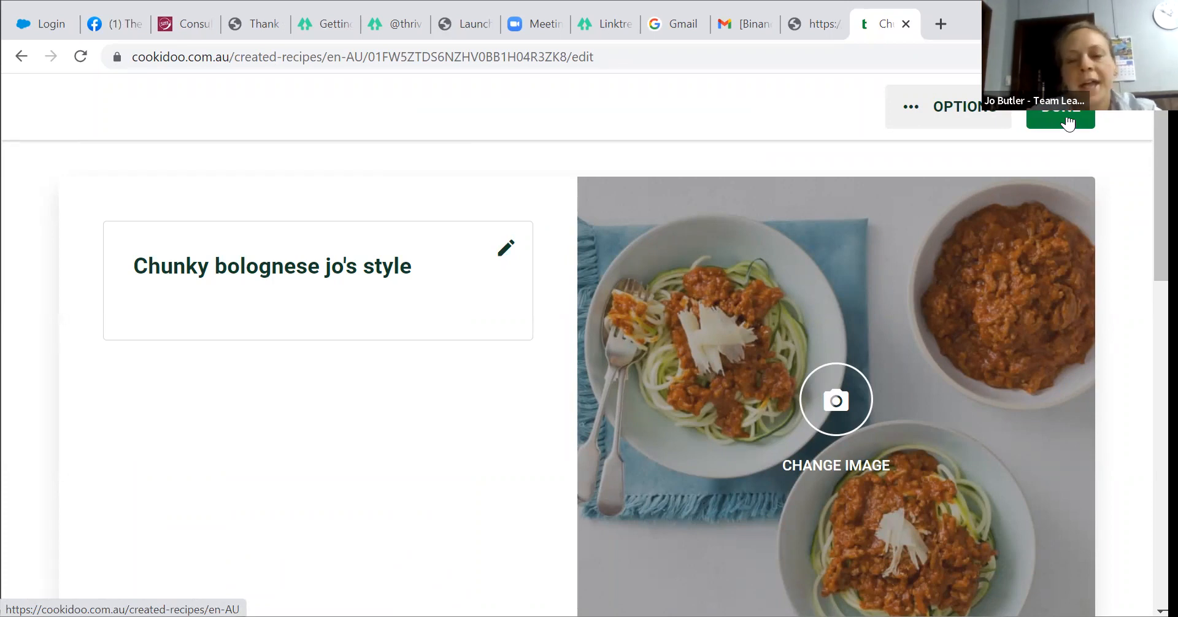
{"action": "scroll", "coordinate": [1067, 124], "scroll_direction": "down", "scroll_amount": 1}
{"action": "scroll", "coordinate": [1068, 124], "scroll_direction": "down", "scroll_amount": 1}
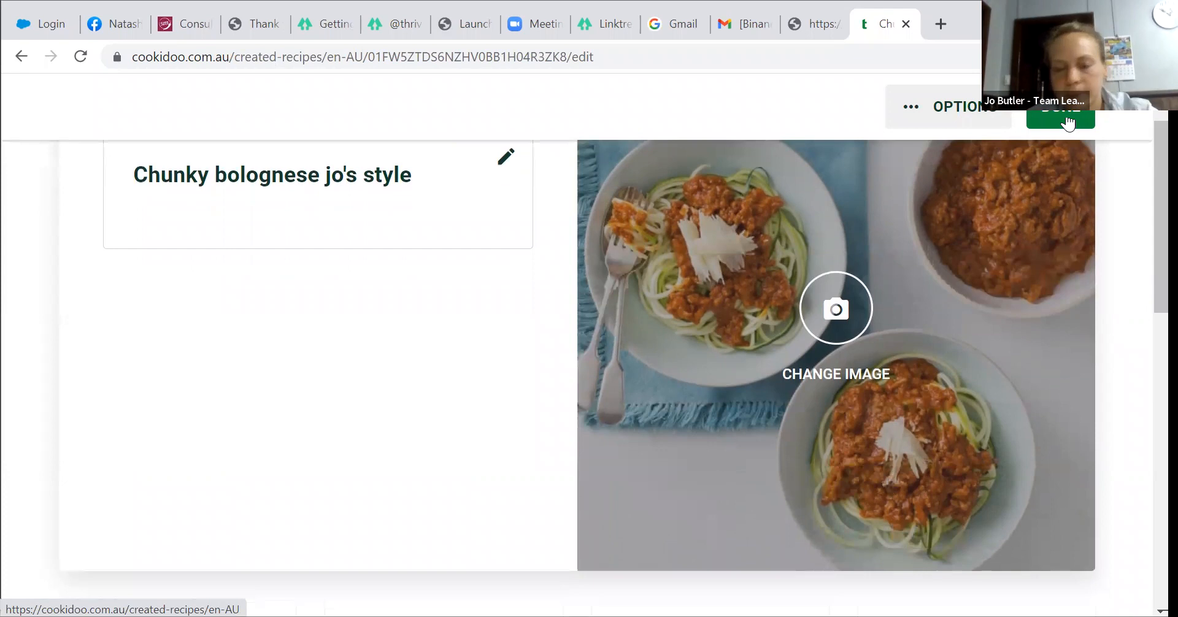
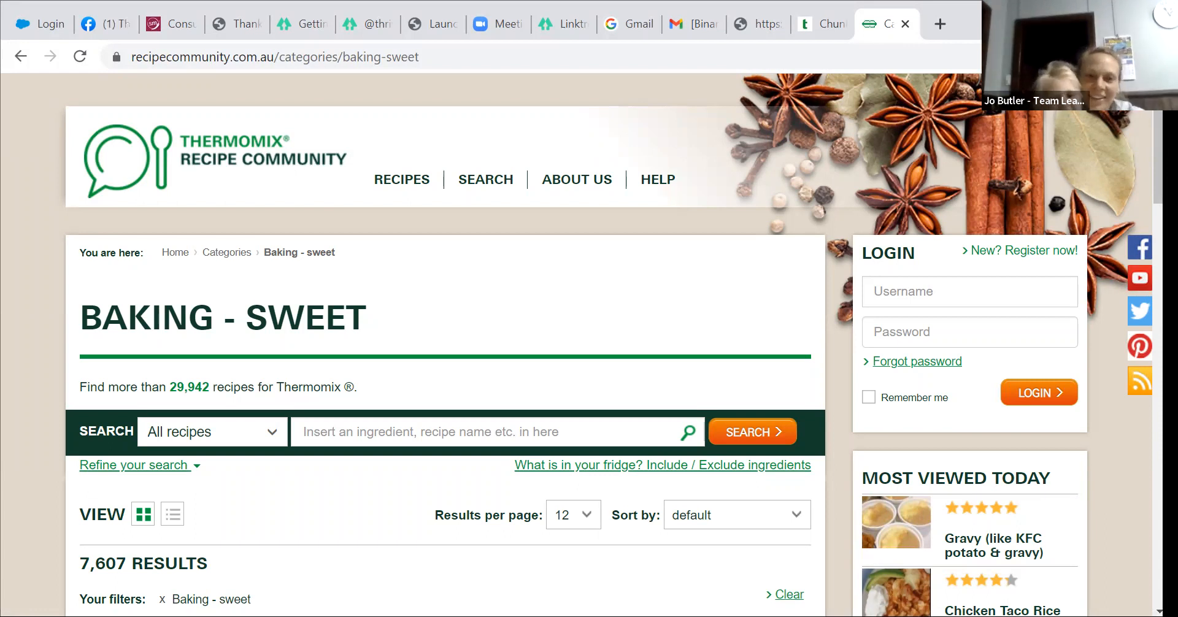
Browse the recipes in the "Baking - sweet" category of the Thermomix Recipe Community website.
{"action": "scroll", "coordinate": [598, 343], "scroll_direction": "down", "scroll_amount": 6}
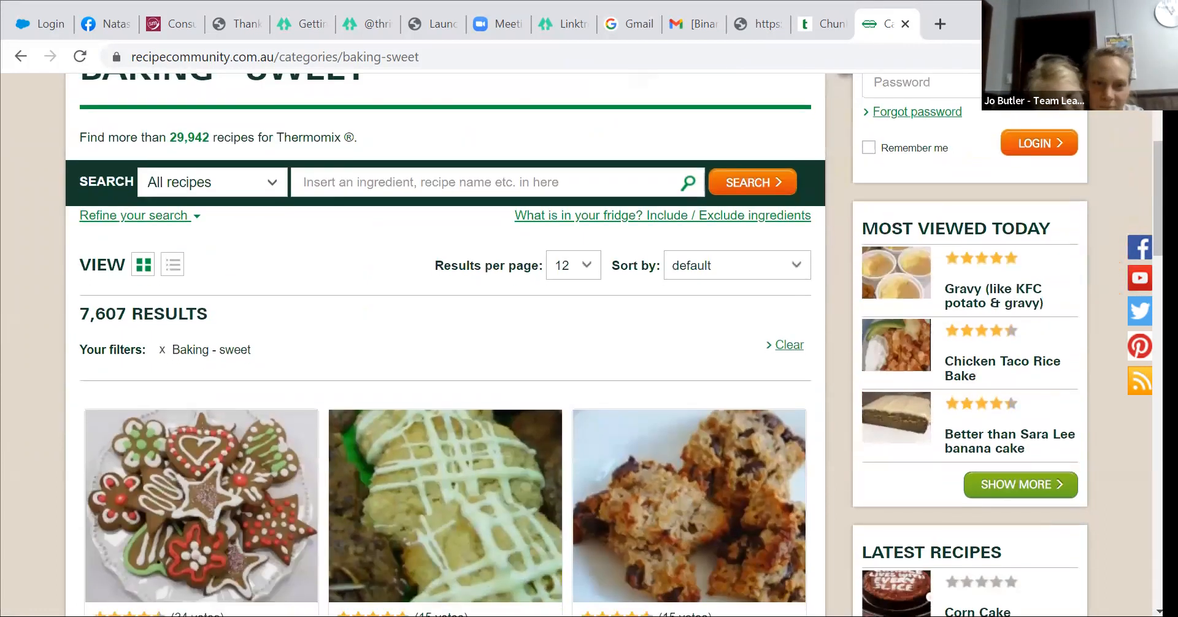
{"action": "scroll", "coordinate": [577, 344], "scroll_direction": "down", "scroll_amount": 2}
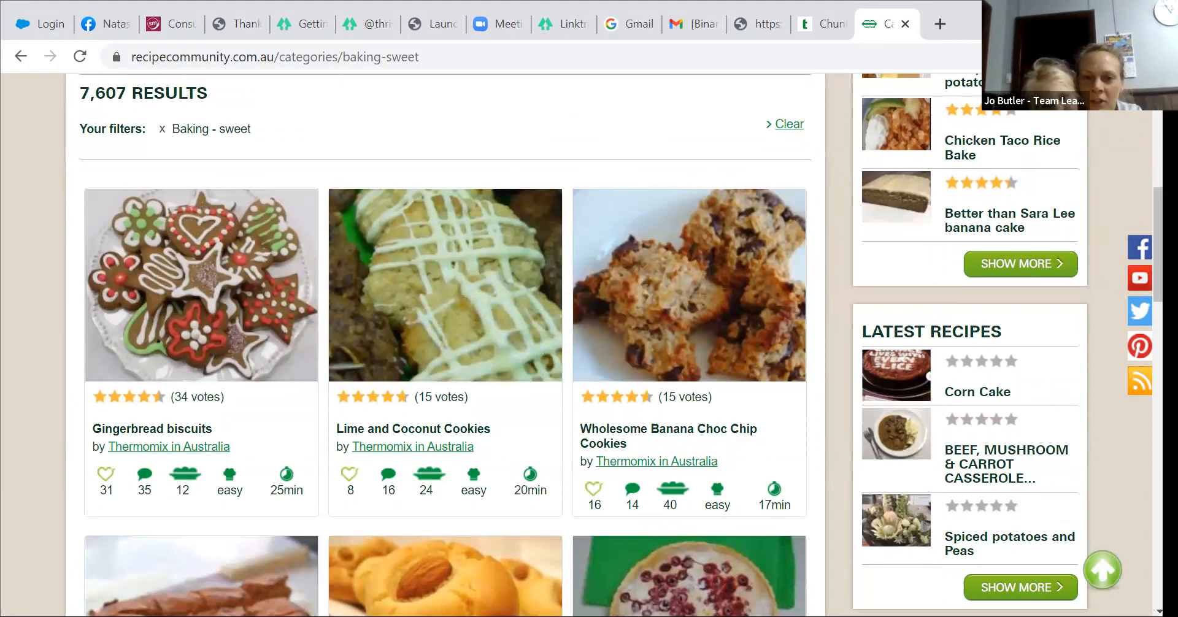
{"action": "mouse_move", "coordinate": [689, 285]}
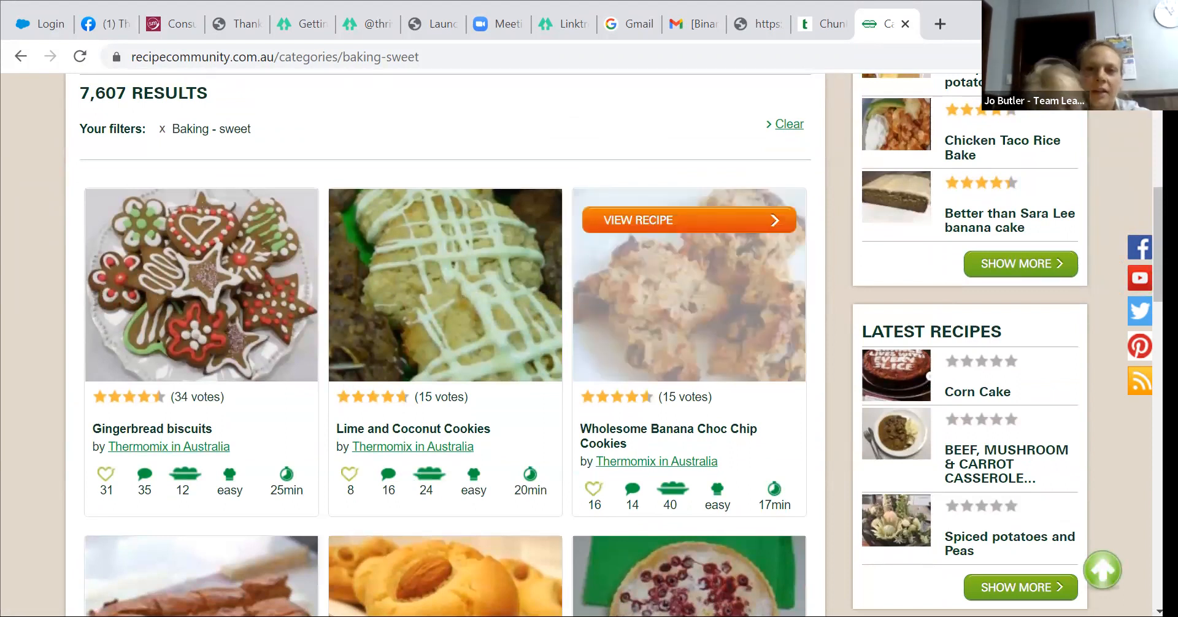
Open the Wholesome Banana Choc Chip Cookies recipe and read through its ingredients and preparation.
{"action": "left_click", "coordinate": [689, 220]}
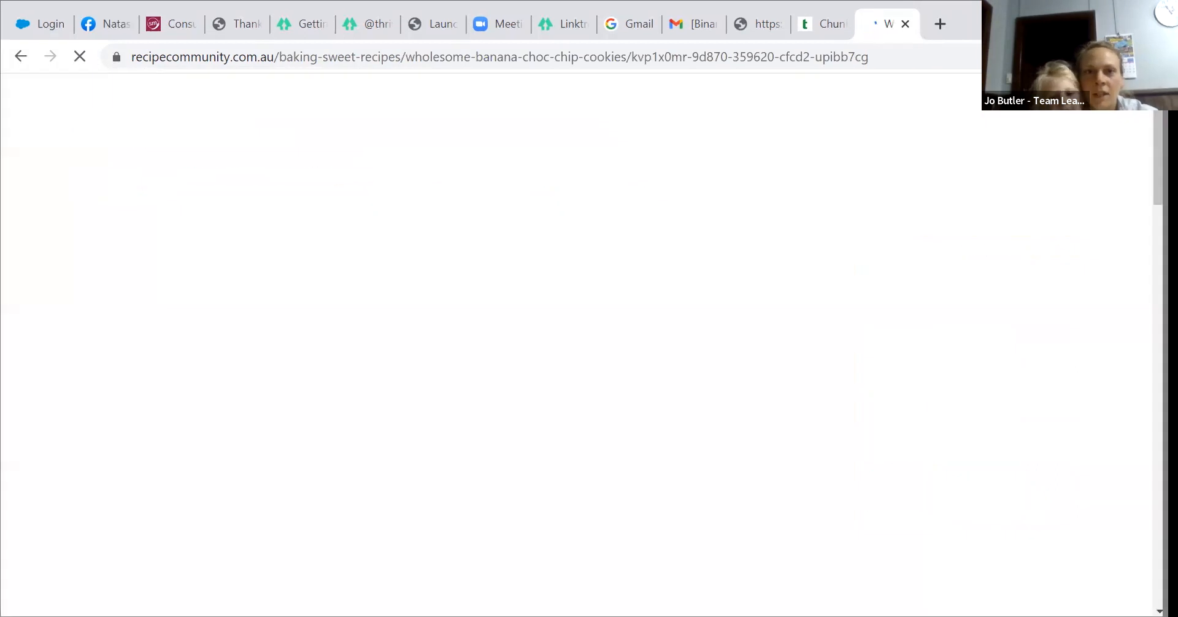
{"action": "scroll", "coordinate": [589, 343], "scroll_direction": "down", "scroll_amount": 3}
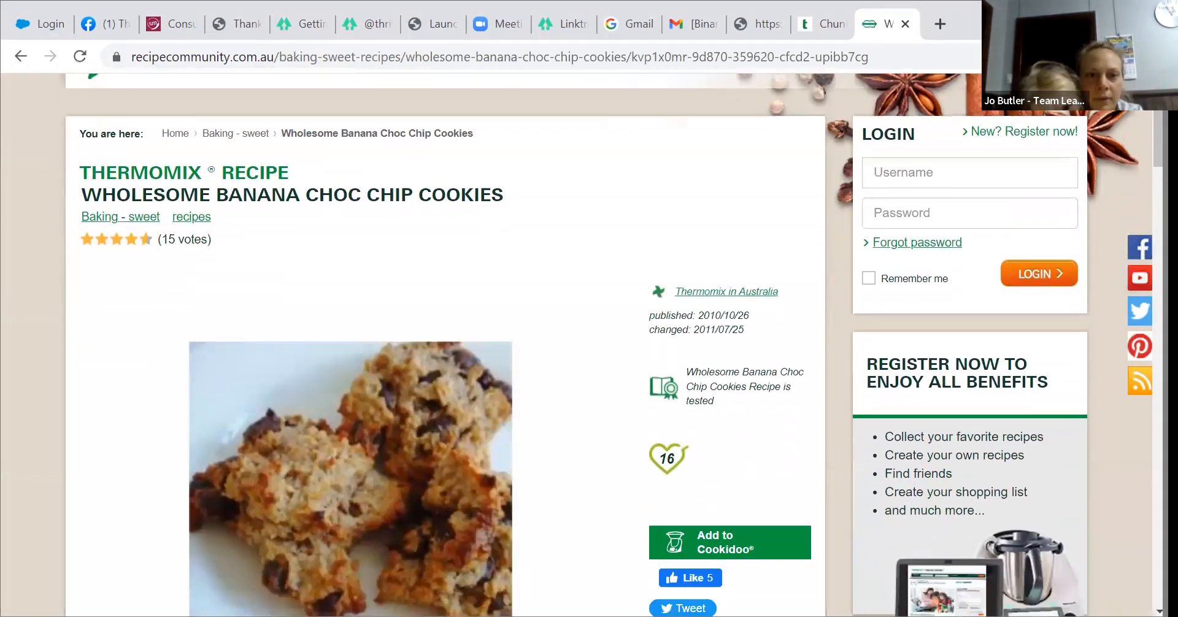
{"action": "scroll", "coordinate": [589, 344], "scroll_direction": "down", "scroll_amount": 2}
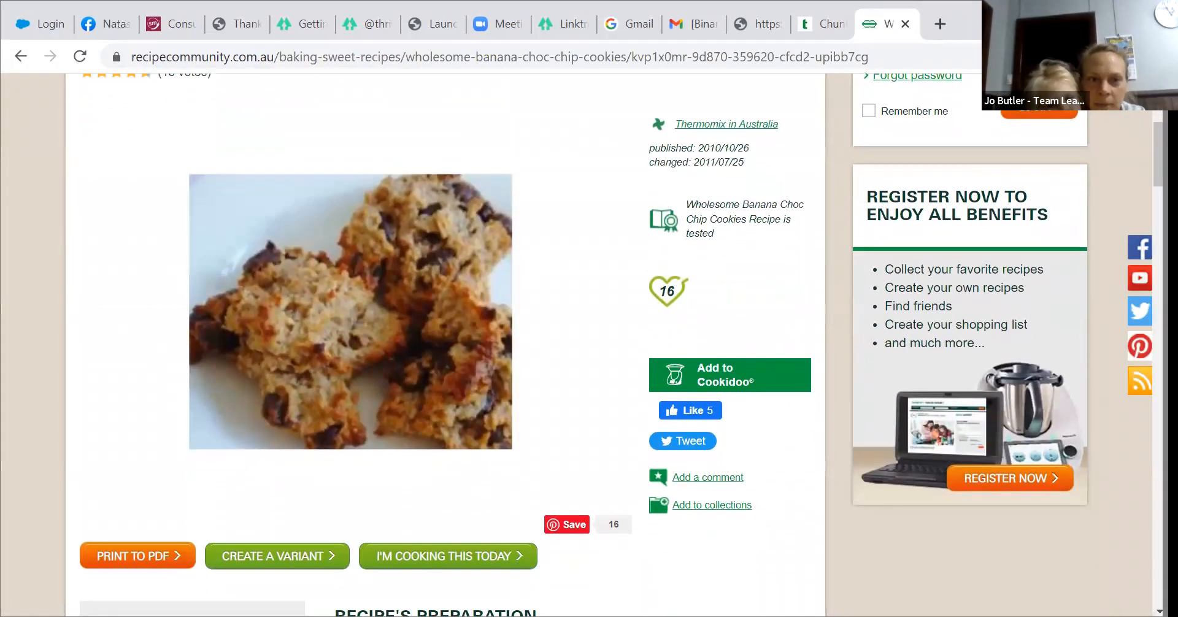
{"action": "scroll", "coordinate": [589, 344], "scroll_direction": "down", "scroll_amount": 5}
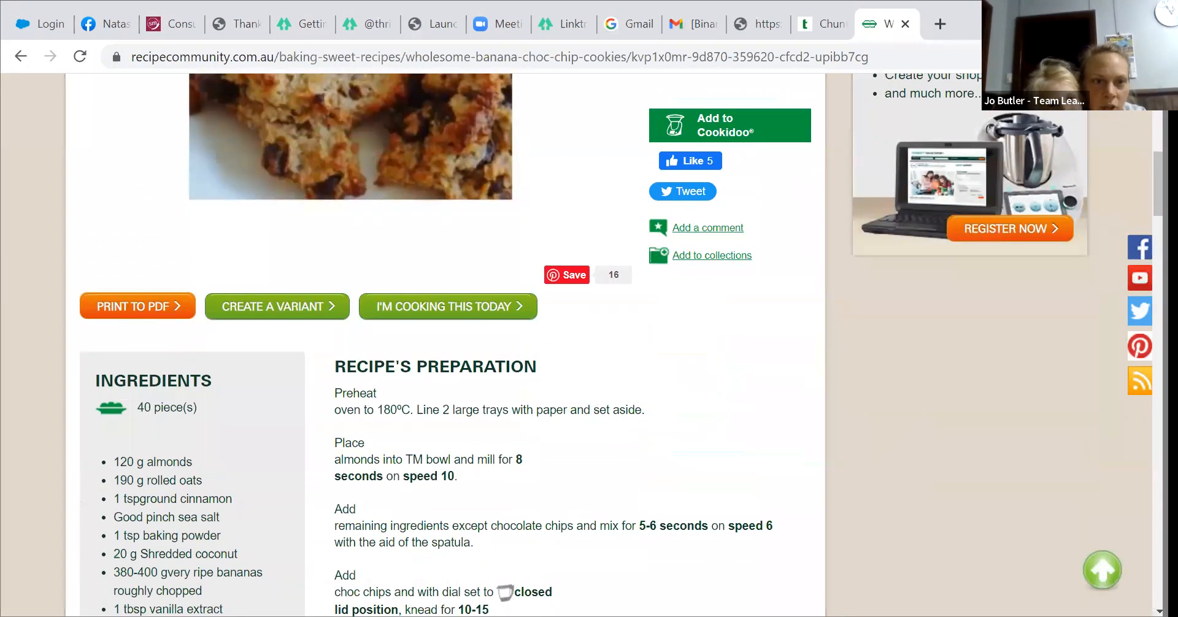
{"action": "scroll", "coordinate": [589, 343], "scroll_direction": "down", "scroll_amount": 2}
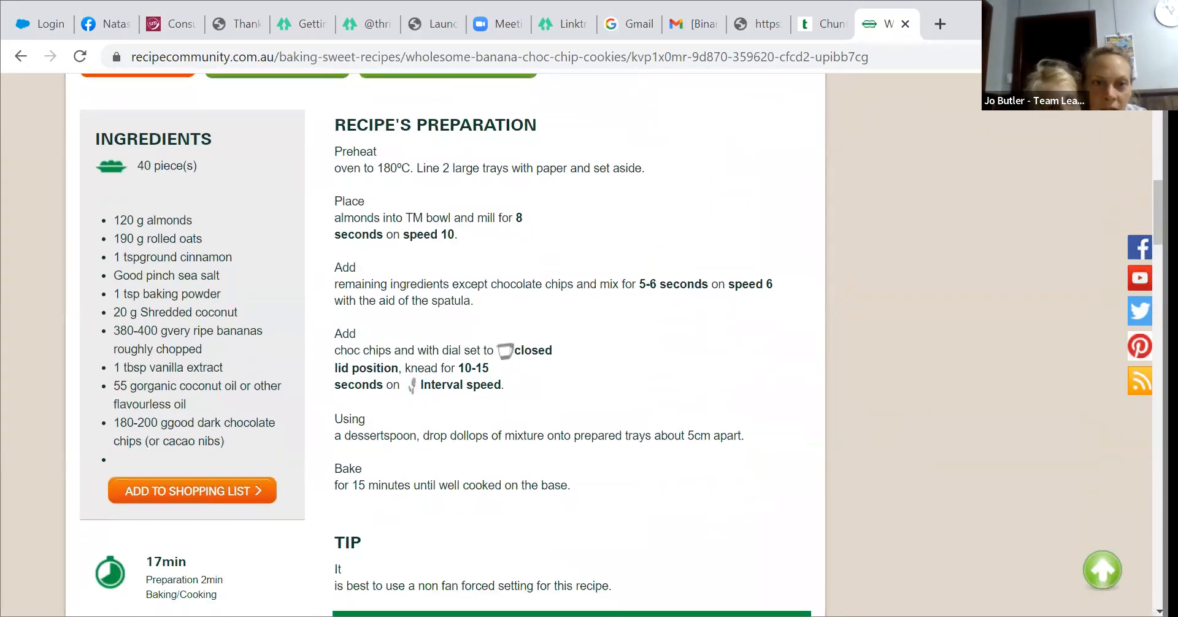
{"action": "scroll", "coordinate": [589, 344], "scroll_direction": "up", "scroll_amount": 10}
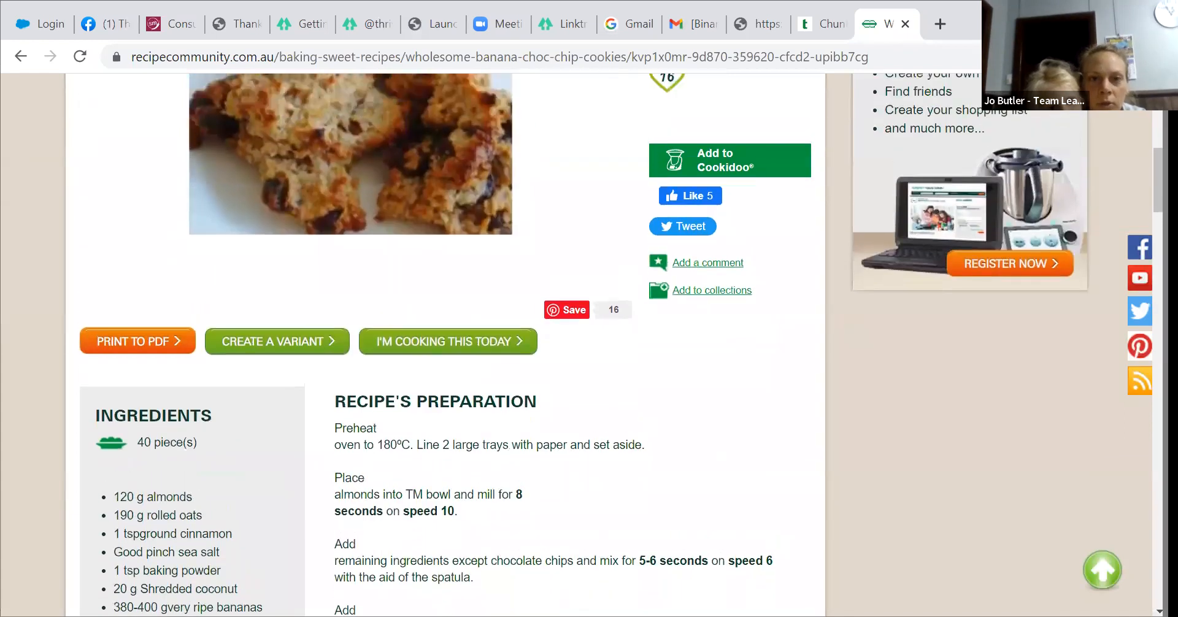
{"action": "scroll", "coordinate": [589, 343], "scroll_direction": "up", "scroll_amount": 1}
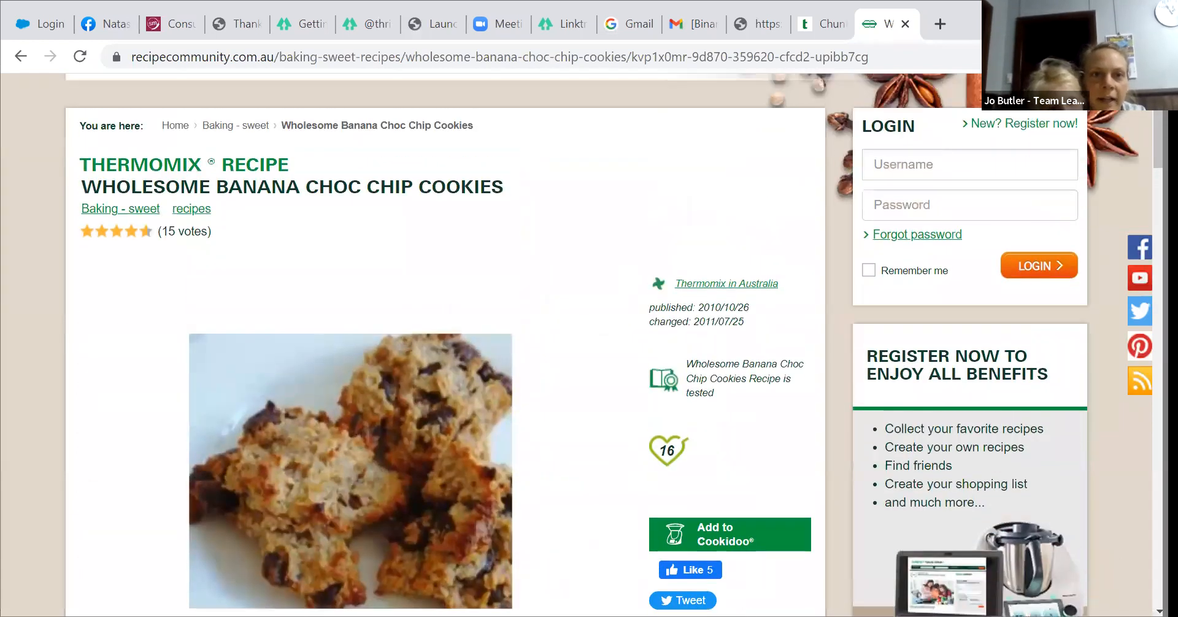
Copy the full web address of the Wholesome Banana Choc Chip Cookies recipe page.
{"action": "left_click", "coordinate": [854, 55]}
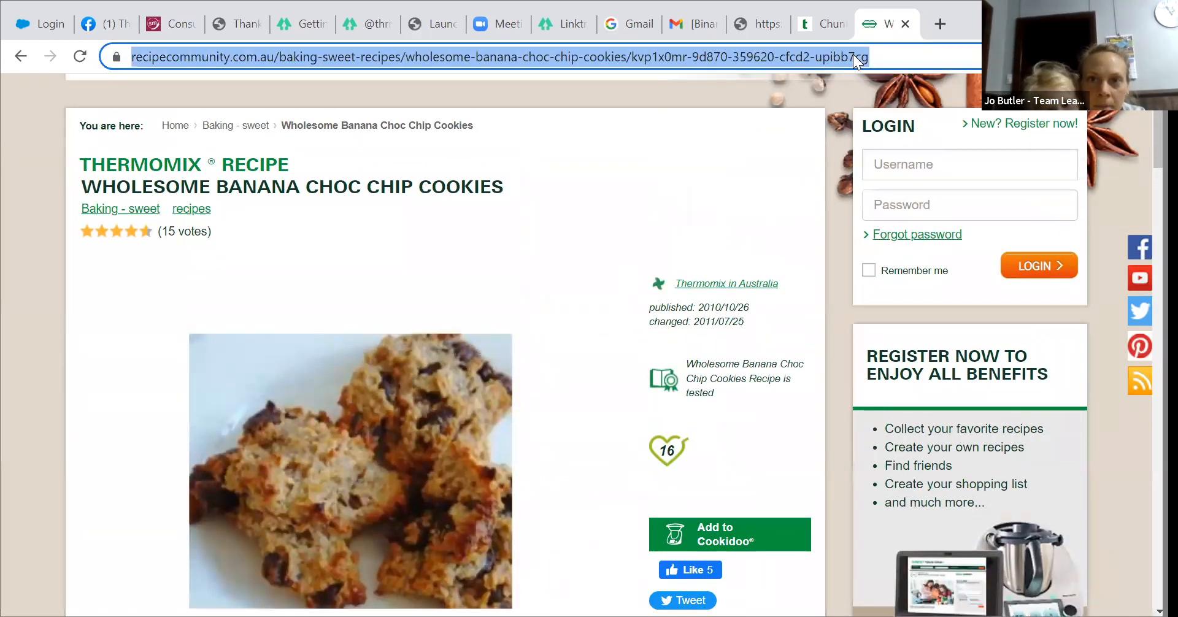
{"action": "right_click", "coordinate": [853, 54]}
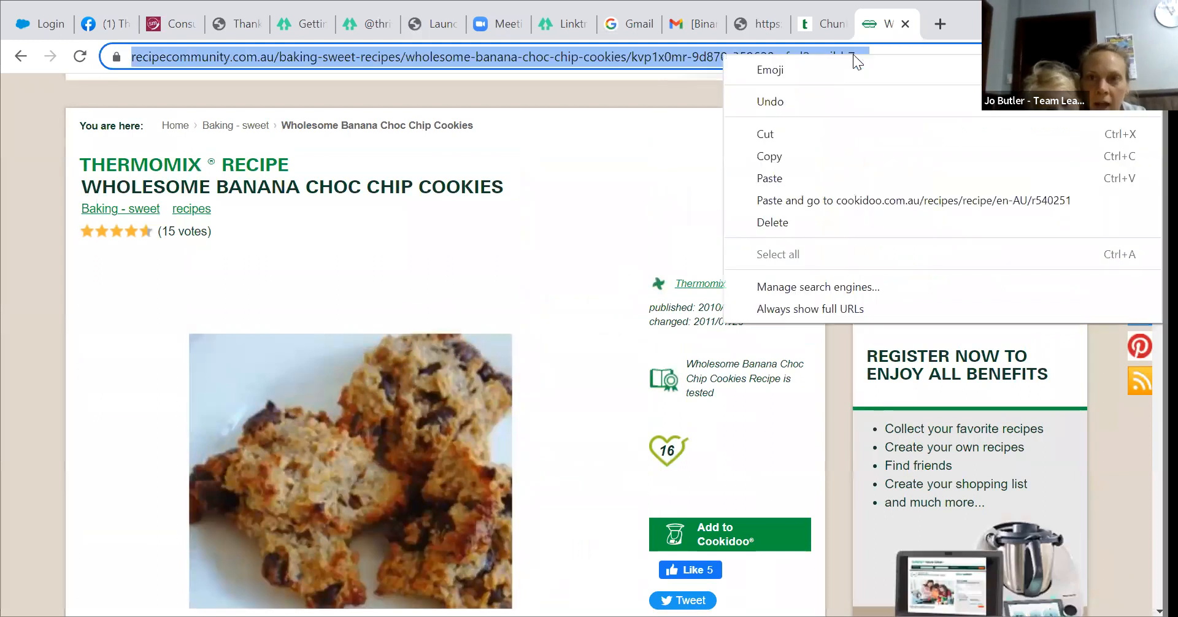
{"action": "left_click", "coordinate": [761, 157]}
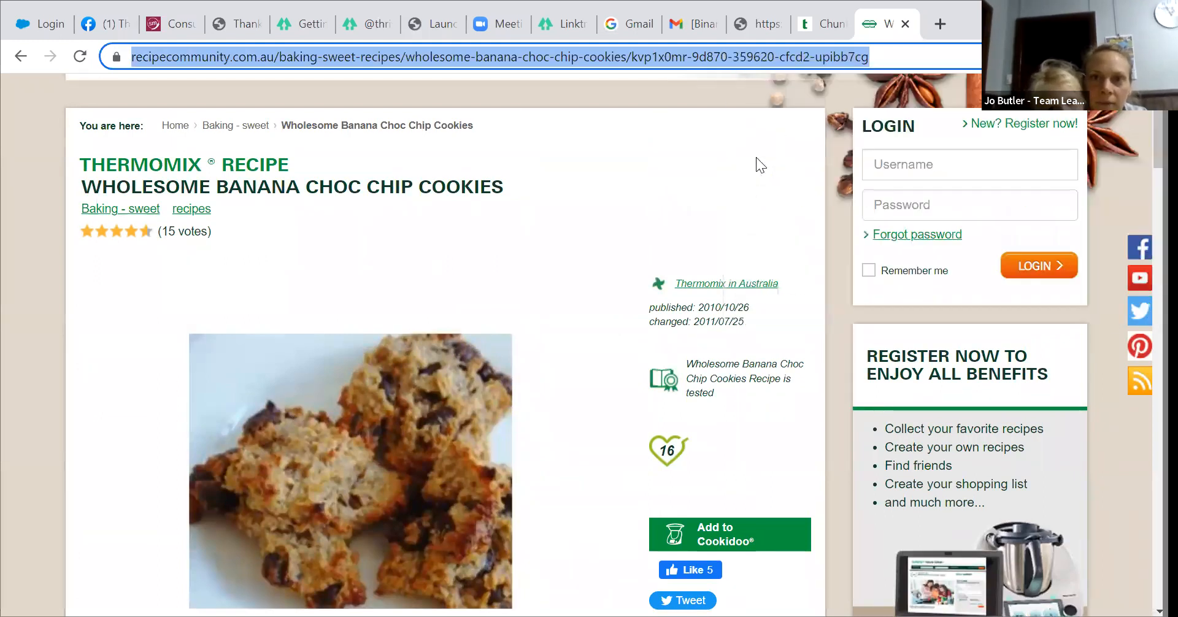
Switch back to Cookidoo, finish editing the chunky bolognese recipe and look through the Created recipes collection.
{"action": "left_click", "coordinate": [821, 28]}
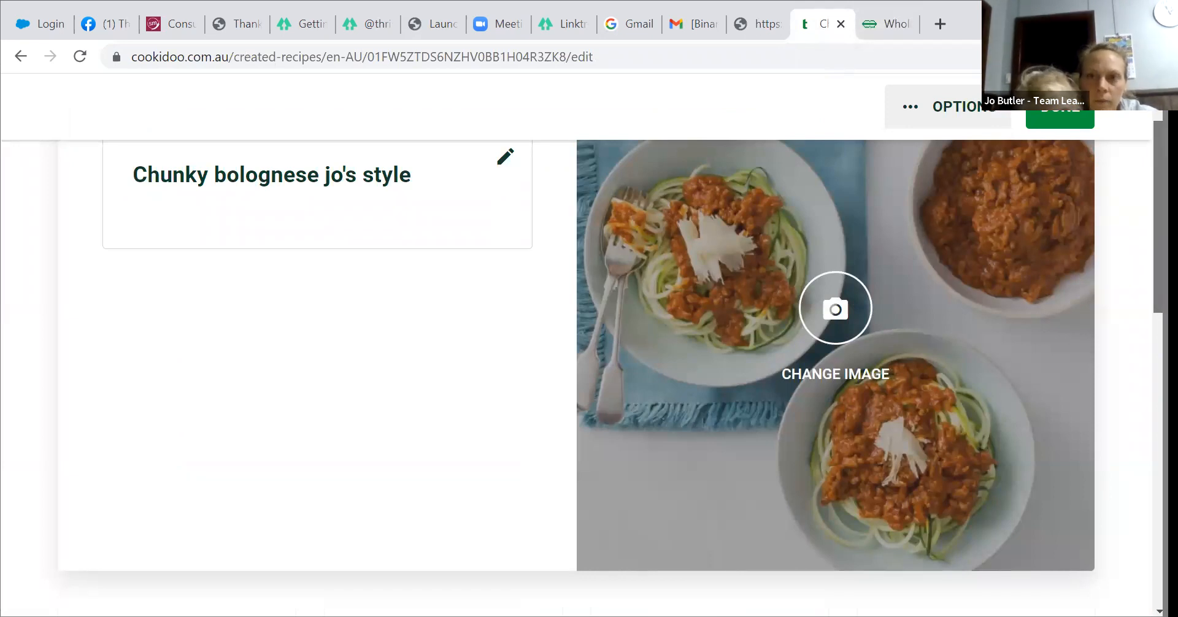
{"action": "scroll", "coordinate": [589, 378], "scroll_direction": "up", "scroll_amount": 1}
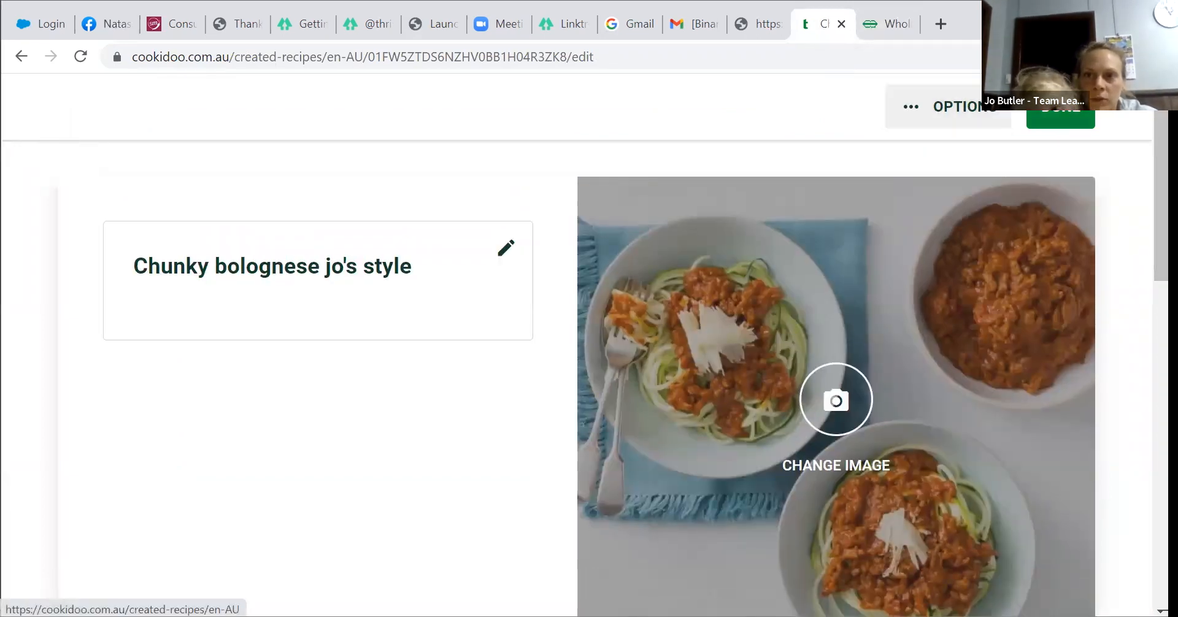
{"action": "left_click", "coordinate": [1060, 107]}
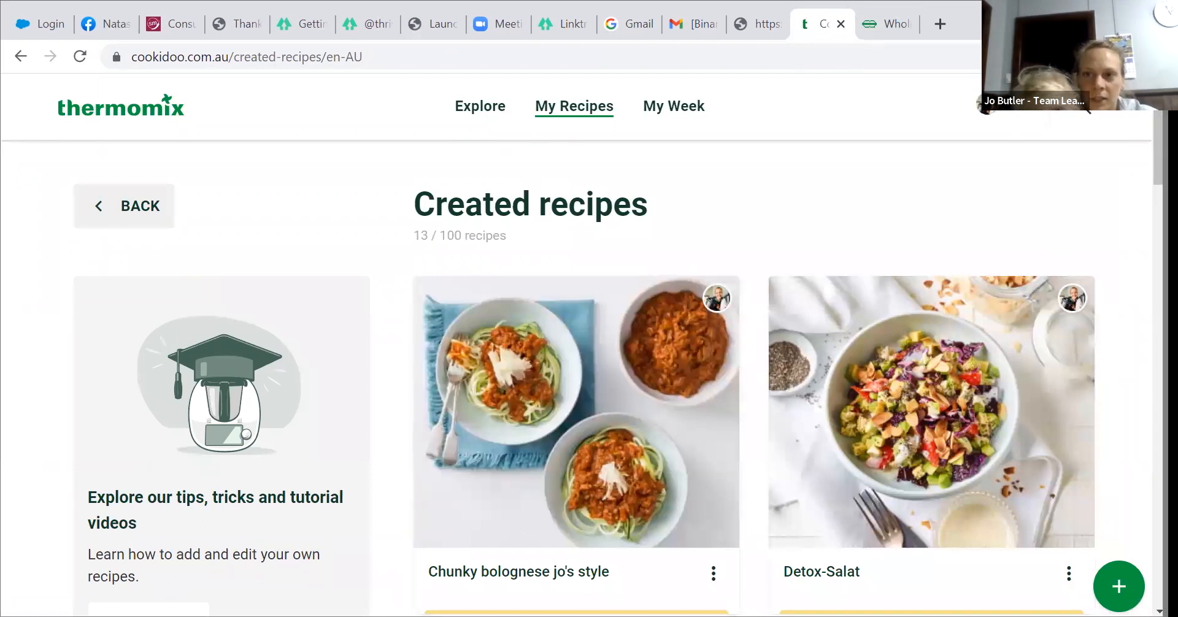
{"action": "scroll", "coordinate": [619, 378], "scroll_direction": "down", "scroll_amount": 7}
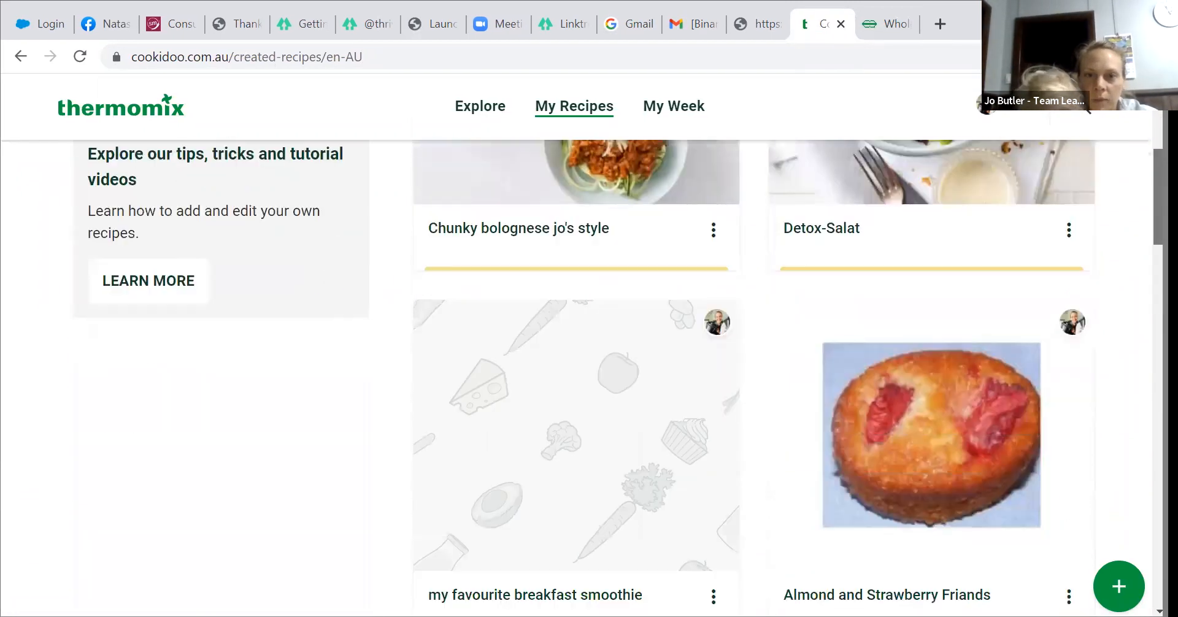
{"action": "scroll", "coordinate": [1098, 489], "scroll_direction": "down", "scroll_amount": 2}
{"action": "scroll", "coordinate": [1098, 488], "scroll_direction": "up", "scroll_amount": 8}
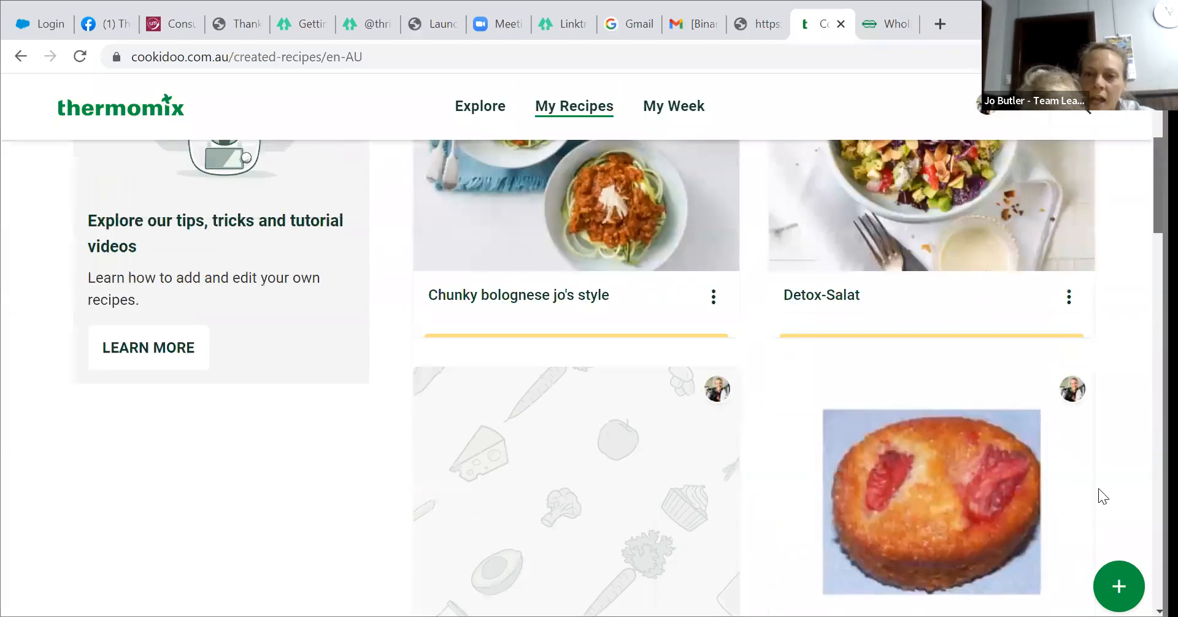
{"action": "scroll", "coordinate": [1111, 578], "scroll_direction": "up", "scroll_amount": 2}
Import the Wholesome Banana Choc Chip Cookies recipe into Created recipes using the copied web address.
{"action": "left_click", "coordinate": [1118, 584]}
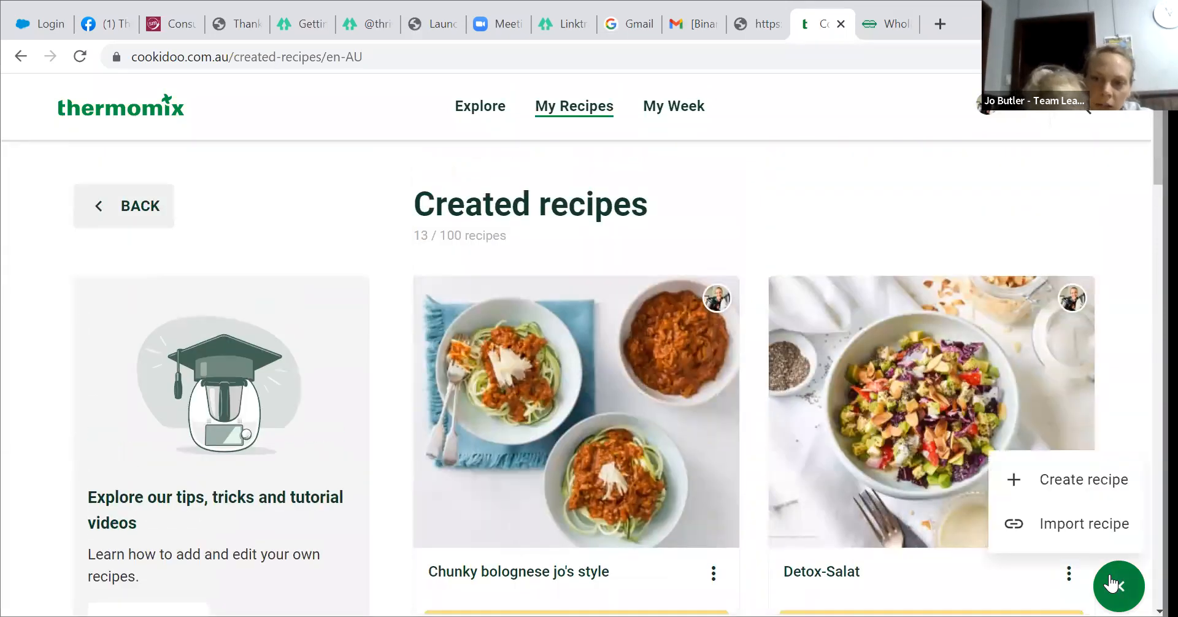
{"action": "left_click", "coordinate": [1107, 525]}
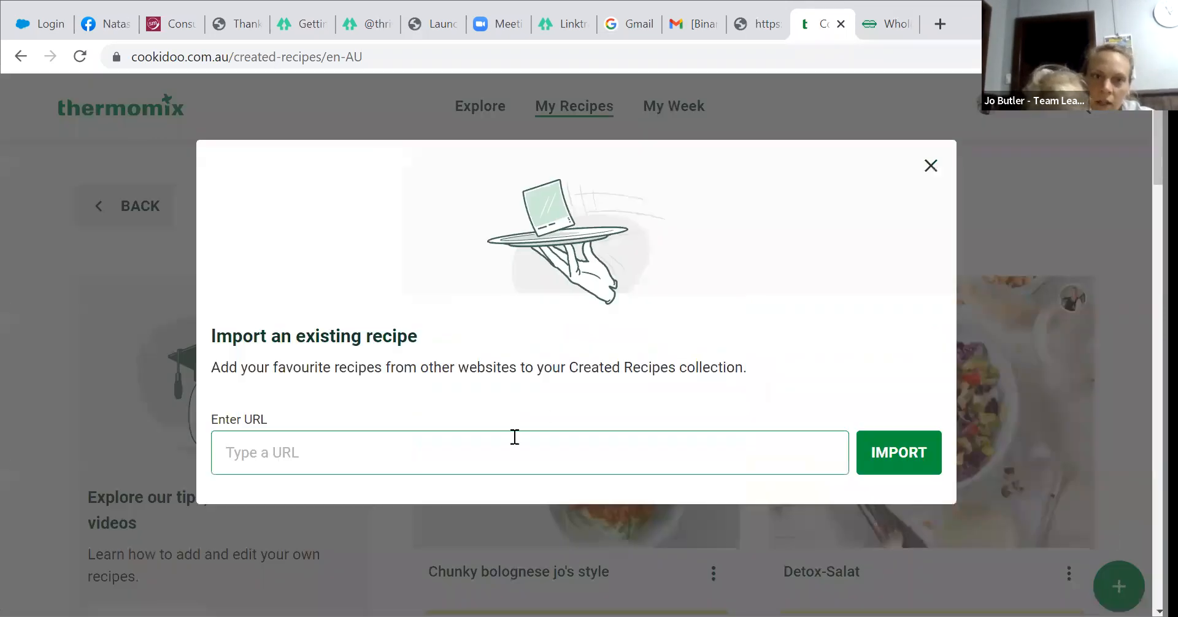
{"action": "key", "text": "ctrl+v"}
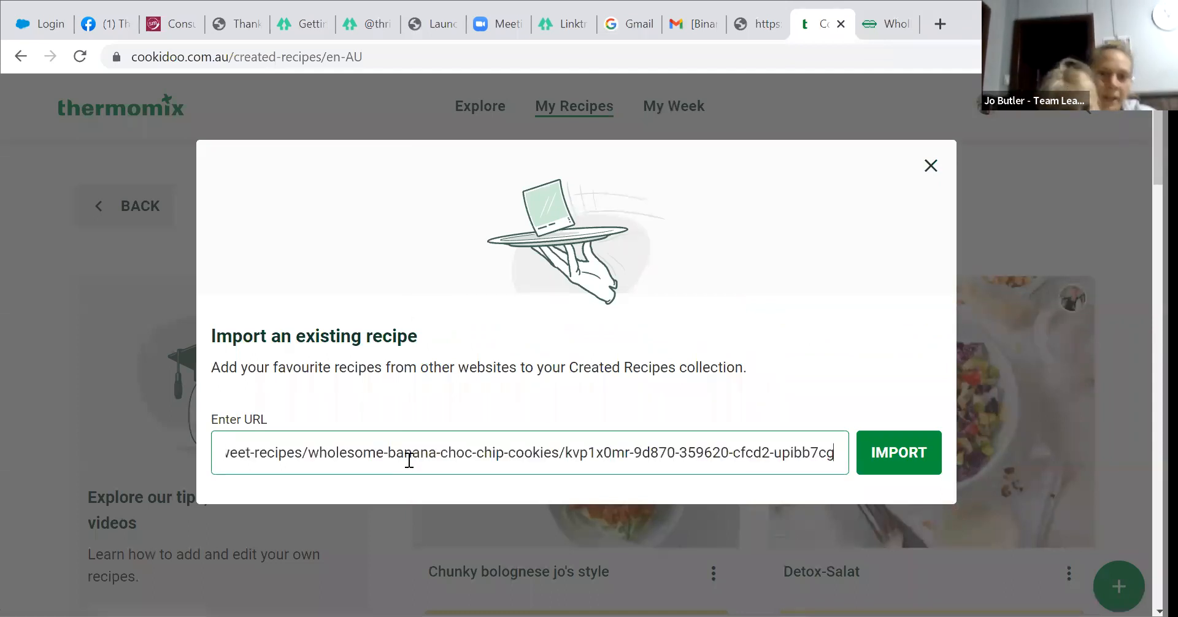
{"action": "left_click", "coordinate": [901, 454]}
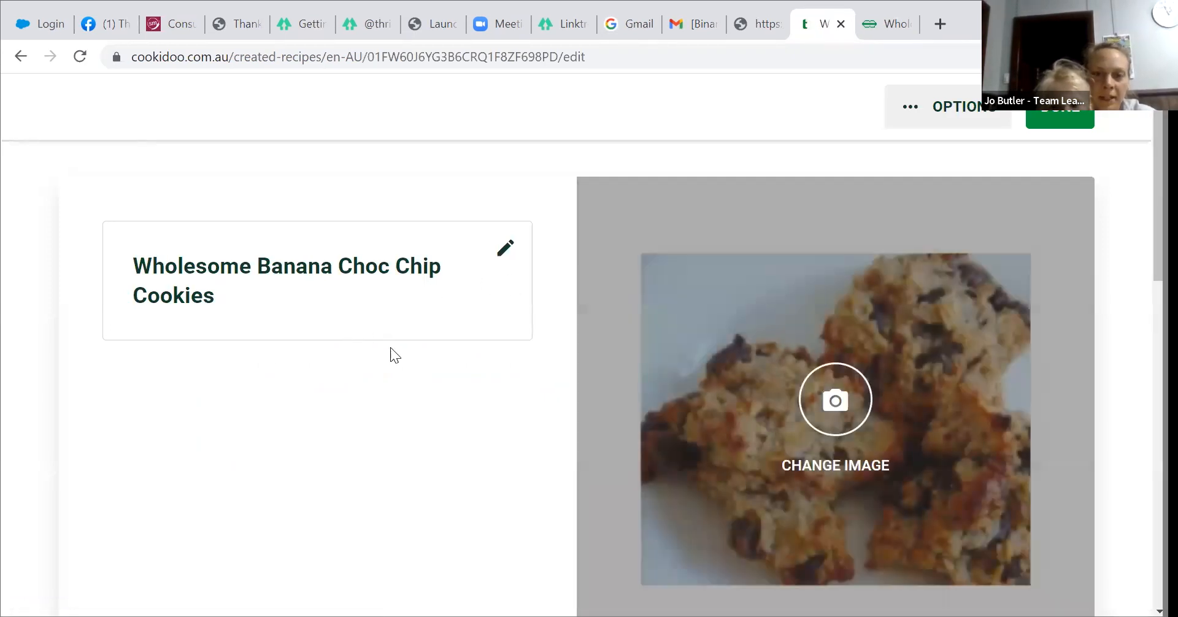
Split the imported recipe's single preparation step after "set aside." so that the text from "Place almonds" becomes step 2.
{"action": "scroll", "coordinate": [394, 351], "scroll_direction": "down", "scroll_amount": 2}
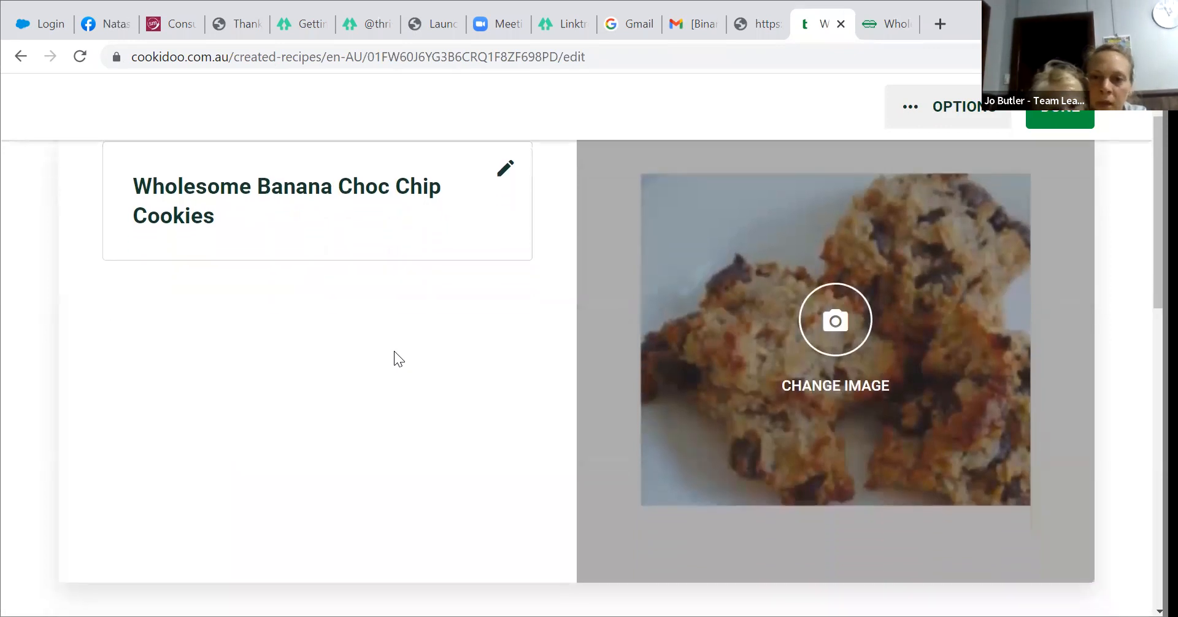
{"action": "scroll", "coordinate": [394, 351], "scroll_direction": "down", "scroll_amount": 6}
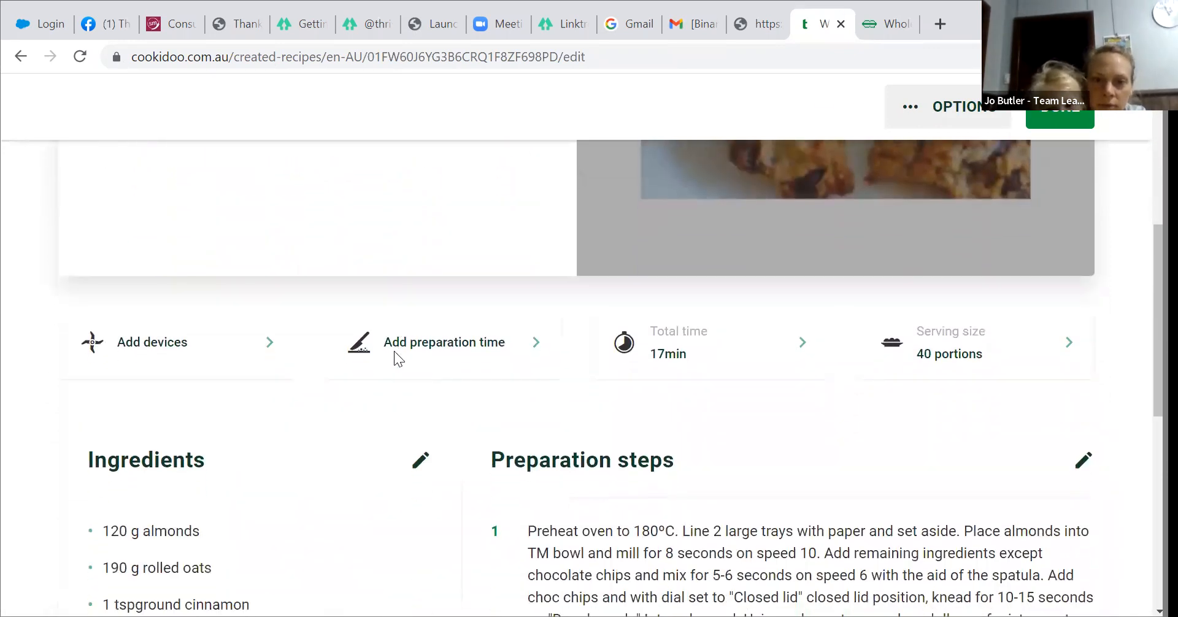
{"action": "scroll", "coordinate": [394, 351], "scroll_direction": "down", "scroll_amount": 3}
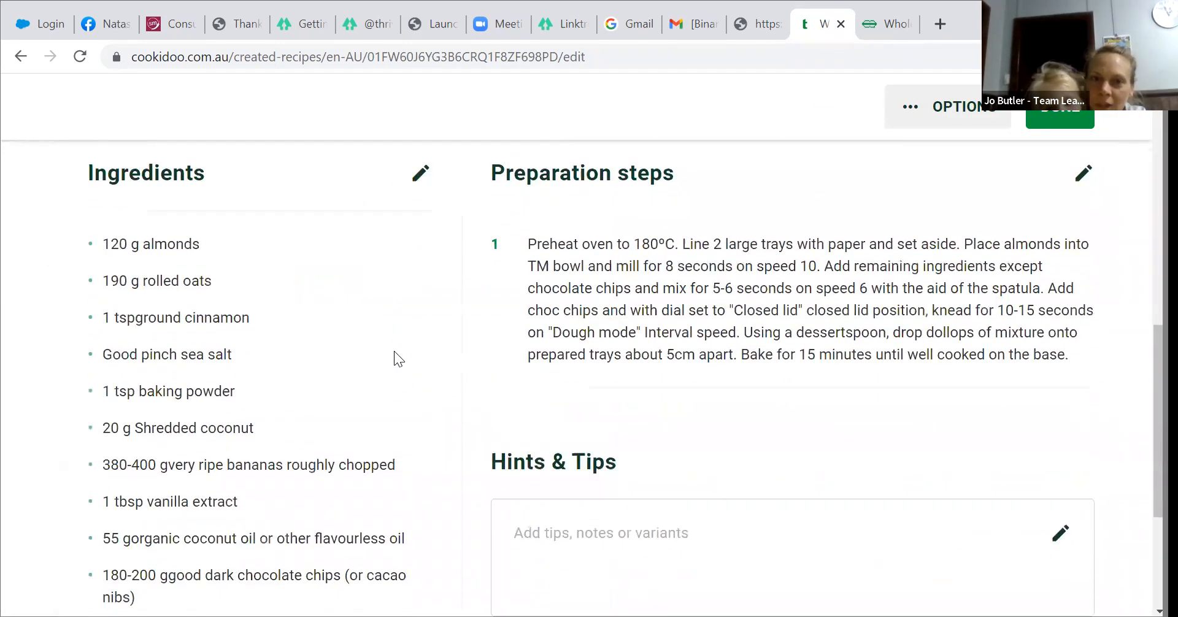
{"action": "left_click", "coordinate": [1088, 176]}
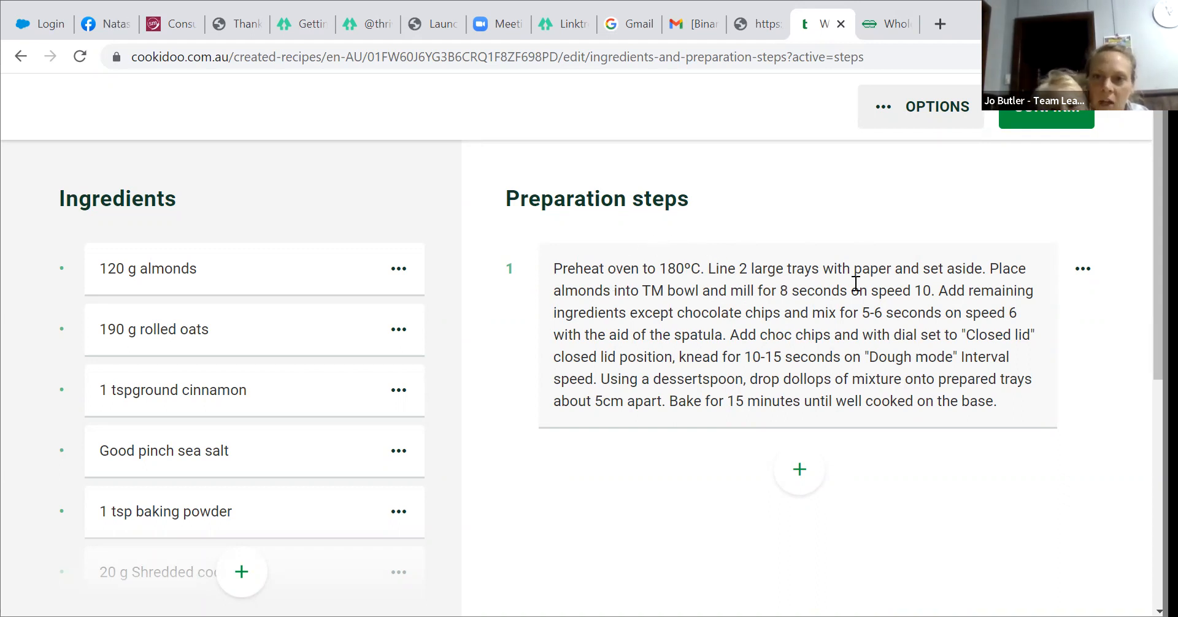
{"action": "left_click", "coordinate": [984, 267]}
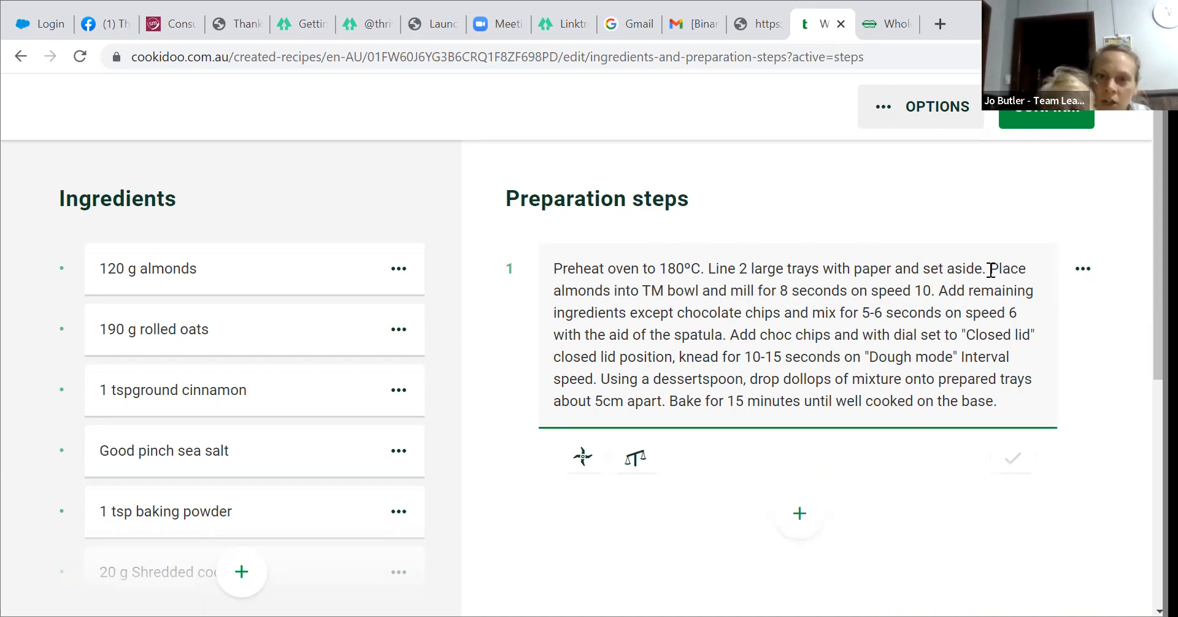
{"action": "key", "text": "Return"}
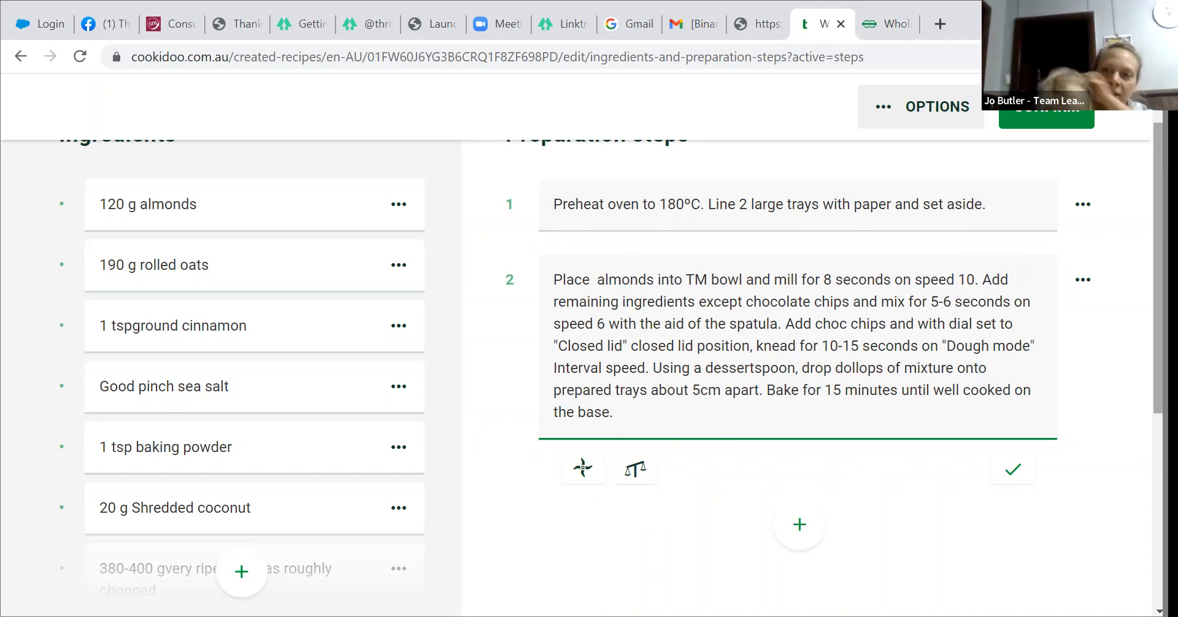
Add an empty third preparation step below the almond milling and mixing step.
{"action": "scroll", "coordinate": [593, 504], "scroll_direction": "down", "scroll_amount": 1}
{"action": "left_click_drag", "start_coordinate": [1159, 308], "coordinate": [1158, 327]}
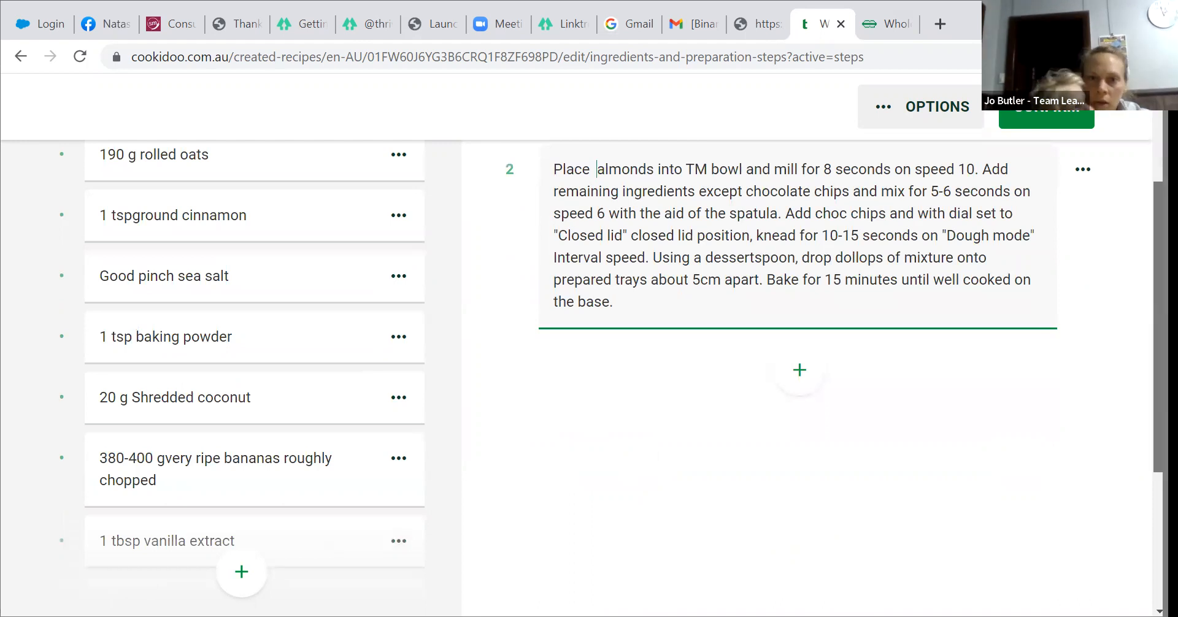
{"action": "scroll", "coordinate": [1157, 307], "scroll_direction": "up", "scroll_amount": 2}
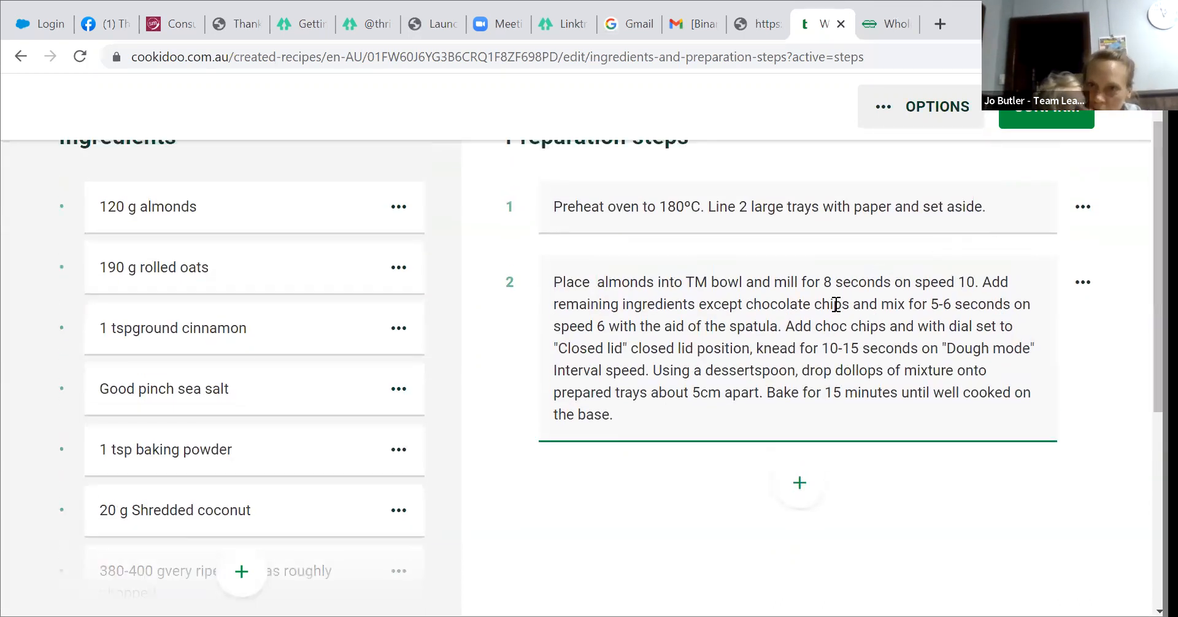
{"action": "left_click", "coordinate": [834, 305]}
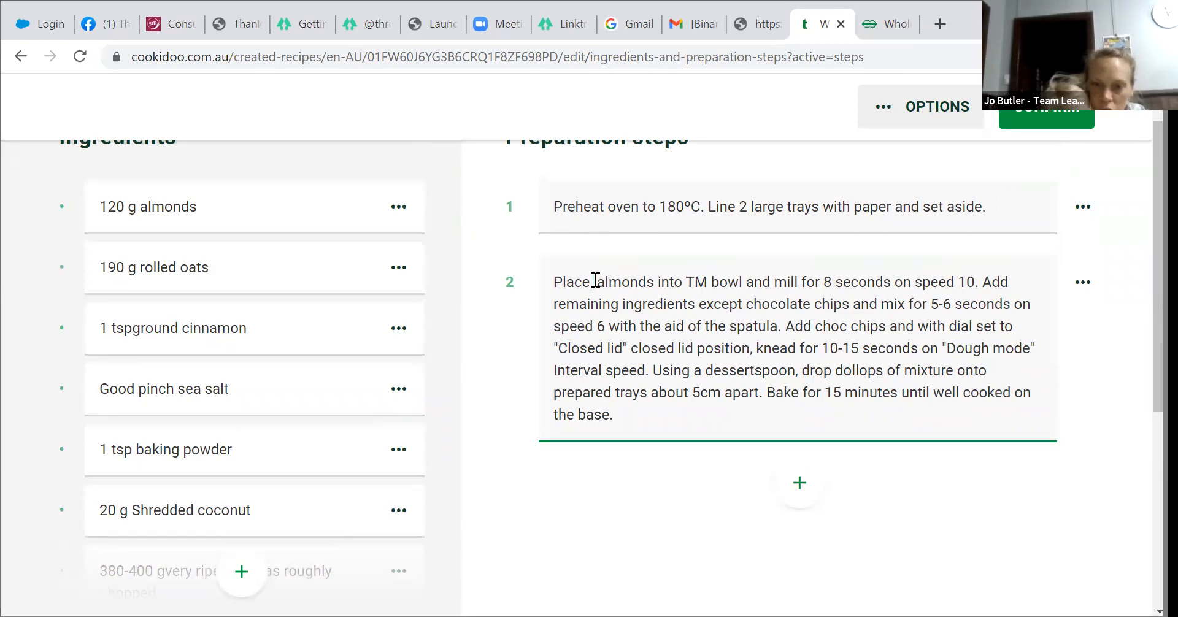
{"action": "left_click", "coordinate": [799, 488]}
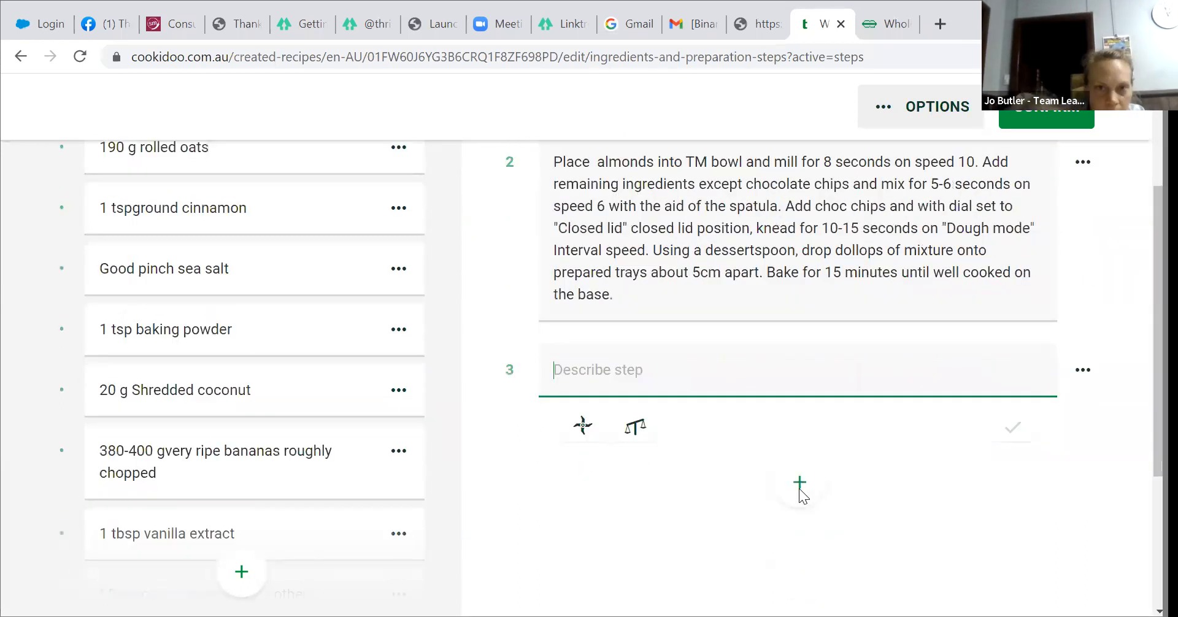
Link the 120 g almonds from the ingredients list into preparation step 2, directly after the word "Place".
{"action": "left_click", "coordinate": [635, 240]}
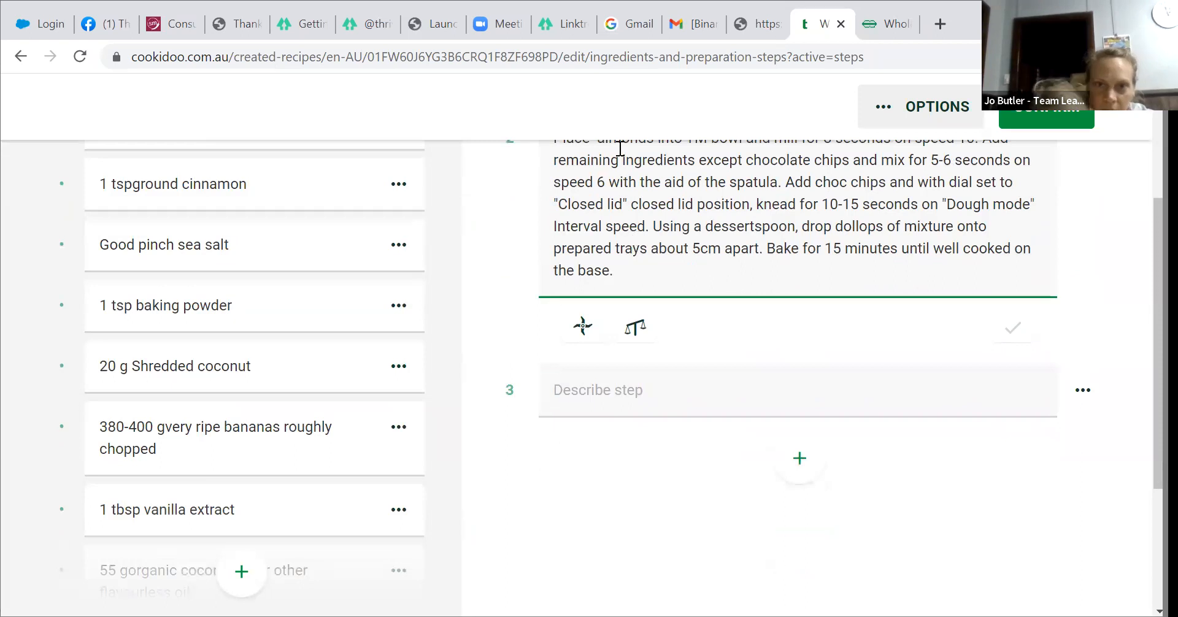
{"action": "scroll", "coordinate": [689, 202], "scroll_direction": "up", "scroll_amount": 1}
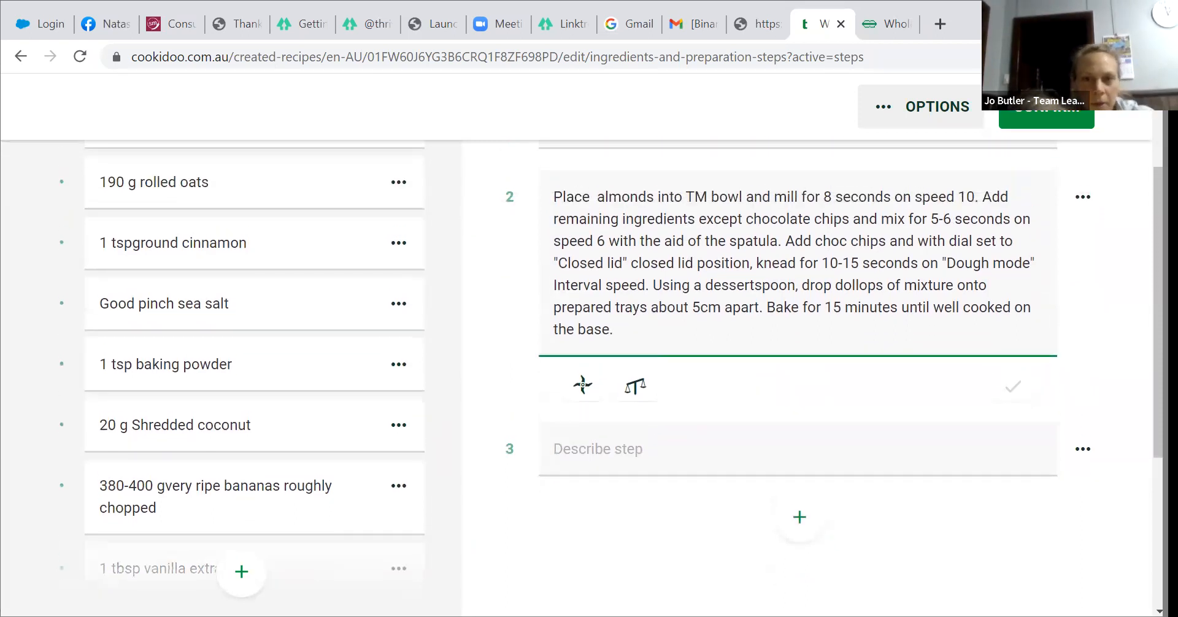
{"action": "left_click", "coordinate": [591, 196]}
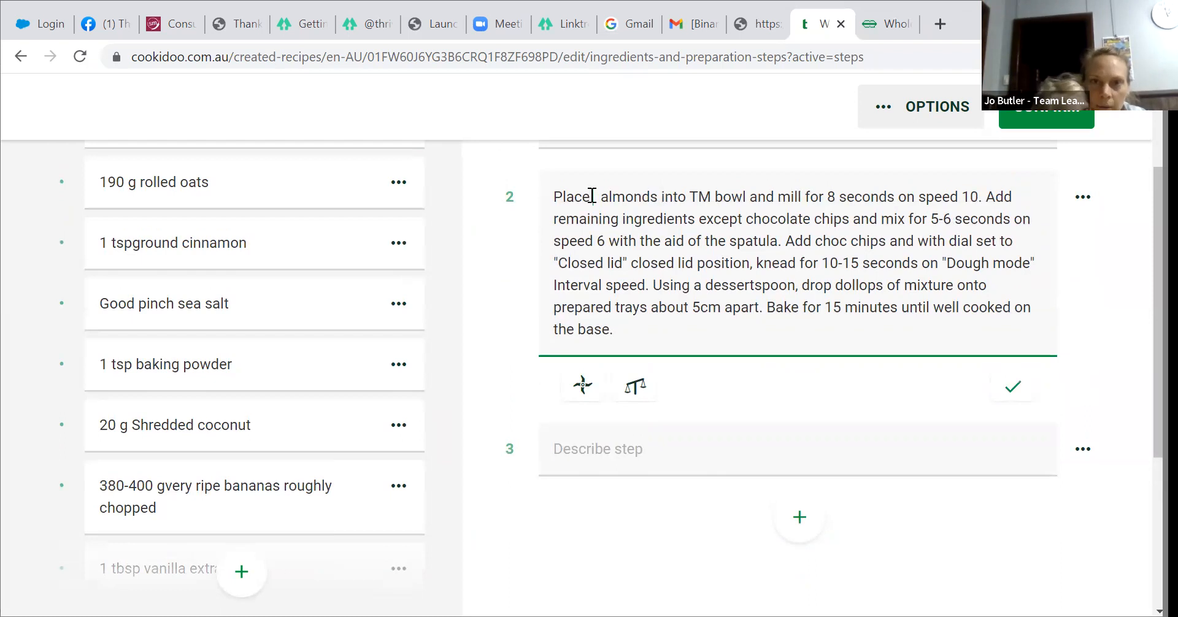
{"action": "left_click", "coordinate": [637, 390]}
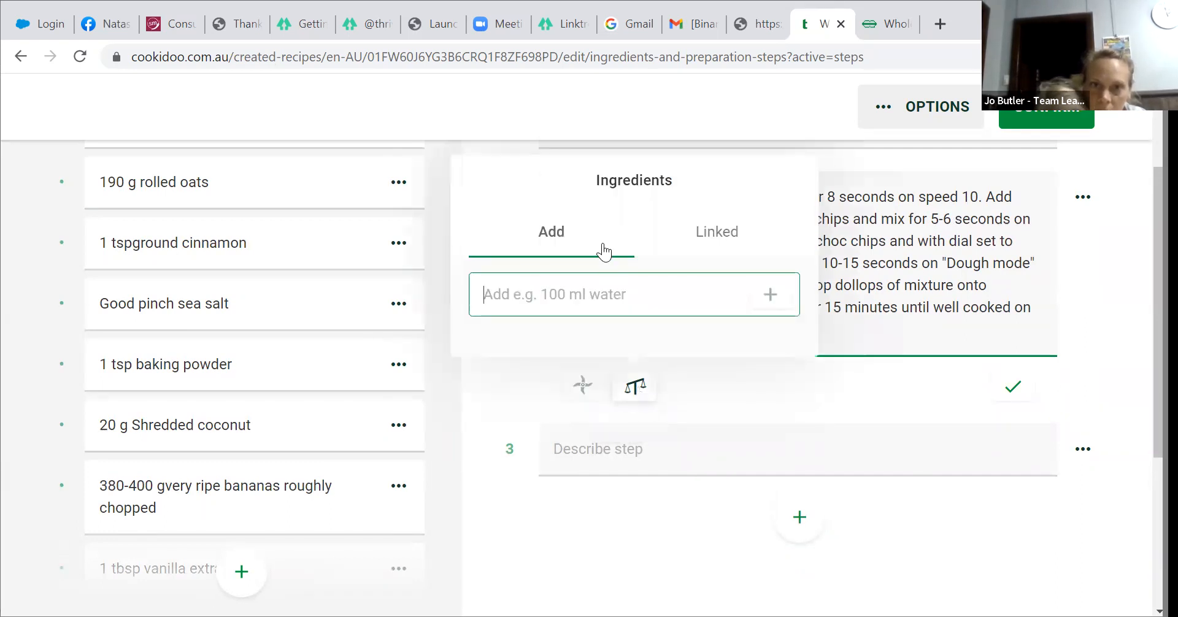
{"action": "left_click", "coordinate": [729, 247]}
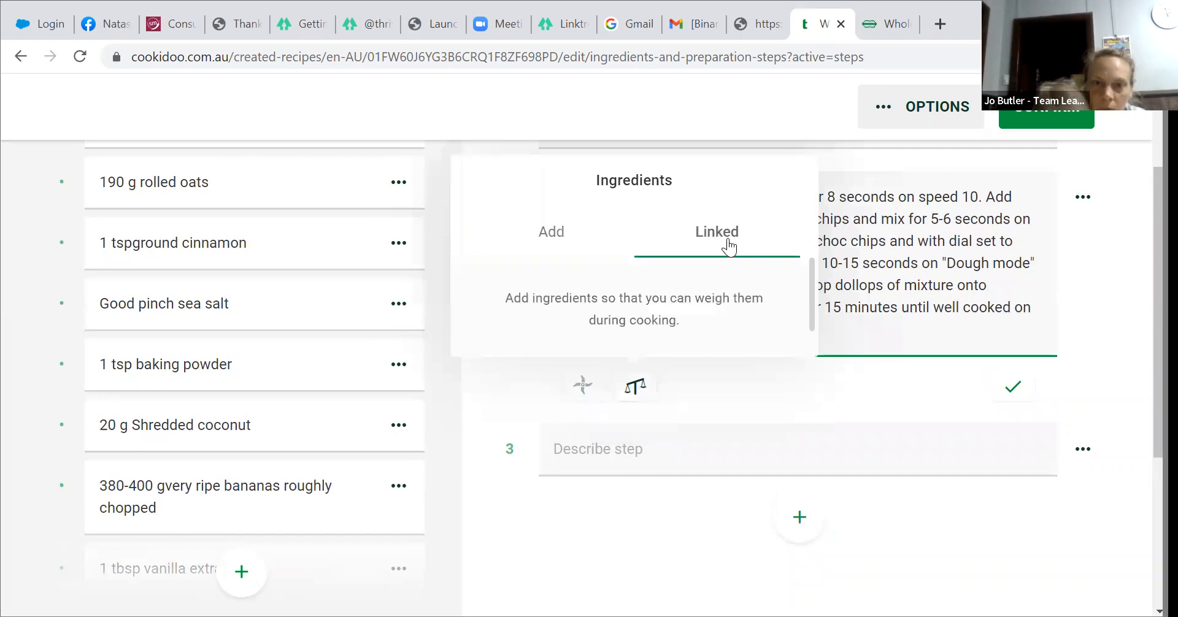
{"action": "left_click", "coordinate": [556, 238]}
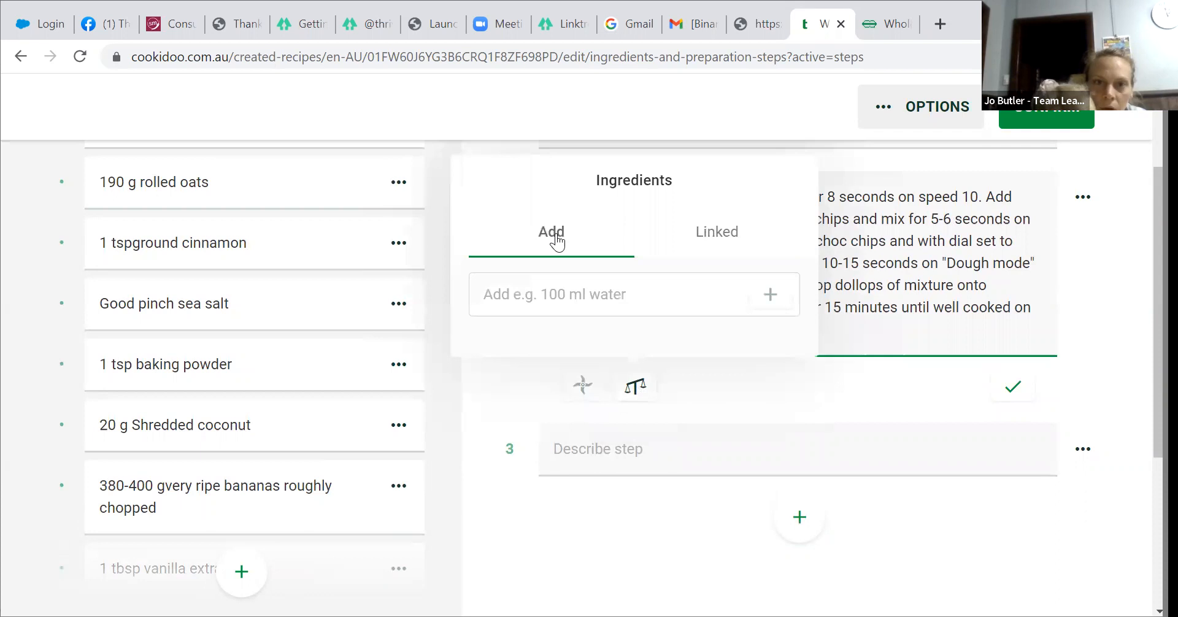
{"action": "left_click", "coordinate": [545, 297]}
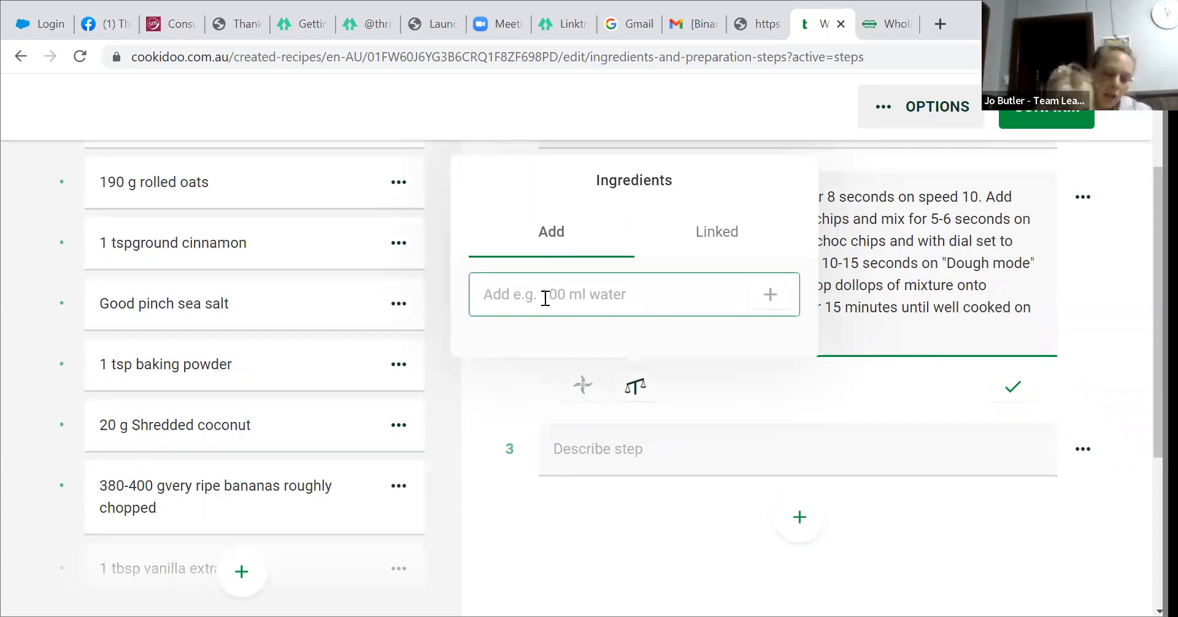
{"action": "scroll", "coordinate": [546, 298], "scroll_direction": "up", "scroll_amount": 3}
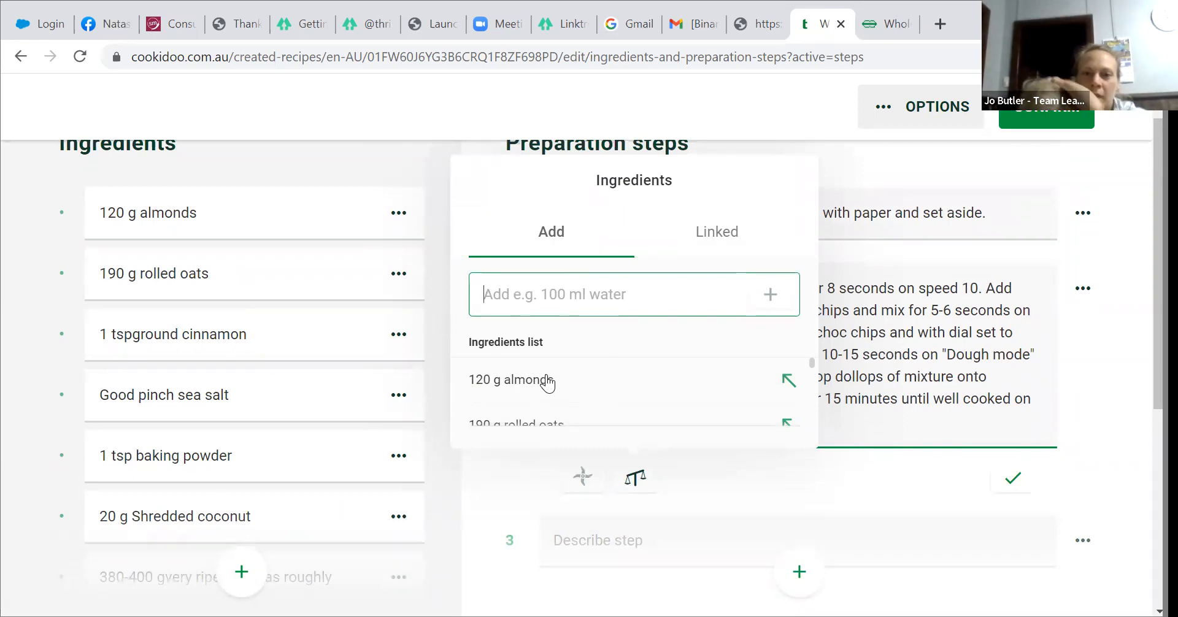
{"action": "scroll", "coordinate": [548, 384], "scroll_direction": "down", "scroll_amount": 1}
{"action": "scroll", "coordinate": [548, 384], "scroll_direction": "down", "scroll_amount": 1}
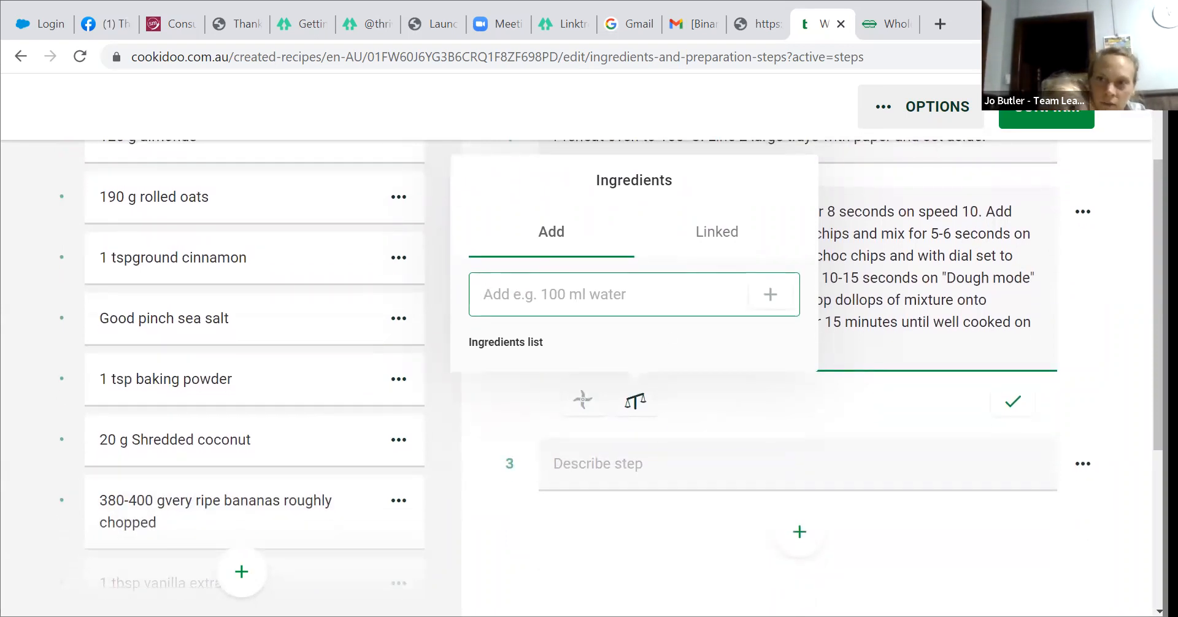
{"action": "mouse_move", "coordinate": [1158, 307]}
{"action": "left_mouse_down"}
{"action": "mouse_move", "coordinate": [1158, 328]}
{"action": "mouse_move", "coordinate": [1158, 304]}
{"action": "left_mouse_up"}
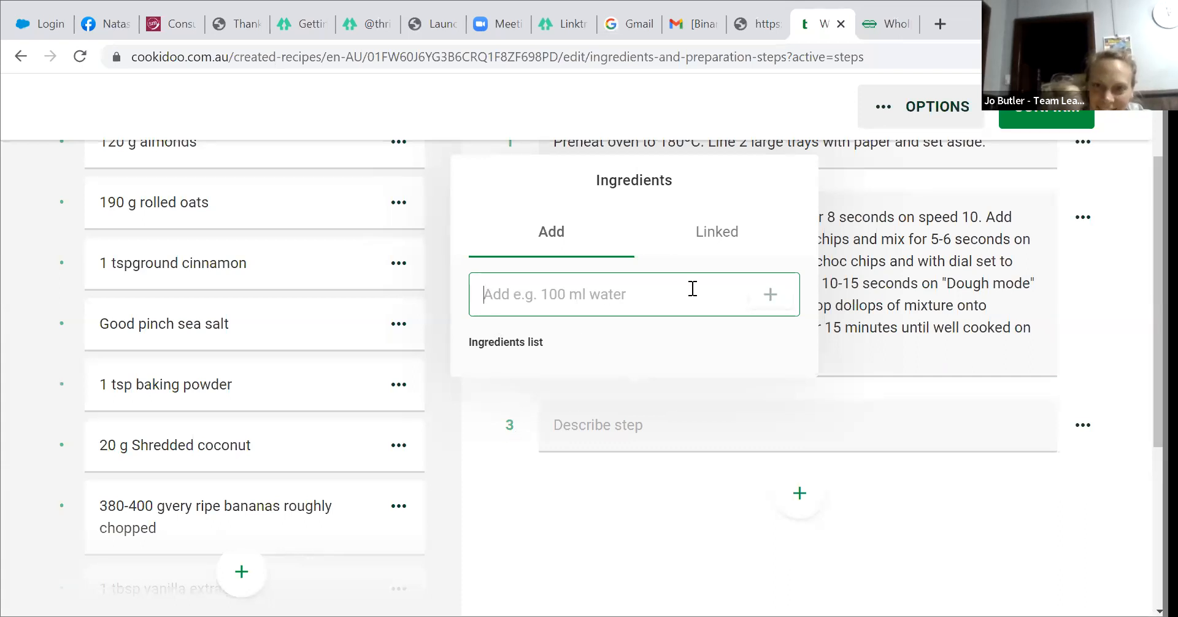
{"action": "left_click", "coordinate": [790, 234]}
{"action": "scroll", "coordinate": [939, 294], "scroll_direction": "up", "scroll_amount": 2}
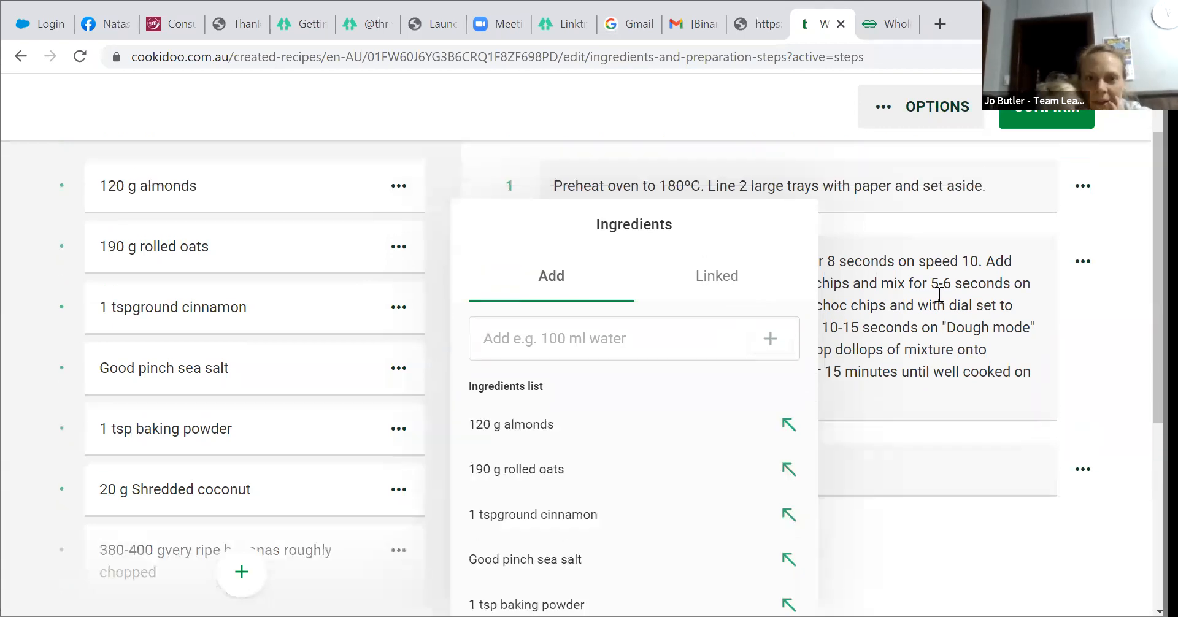
{"action": "scroll", "coordinate": [938, 295], "scroll_direction": "down", "scroll_amount": 1}
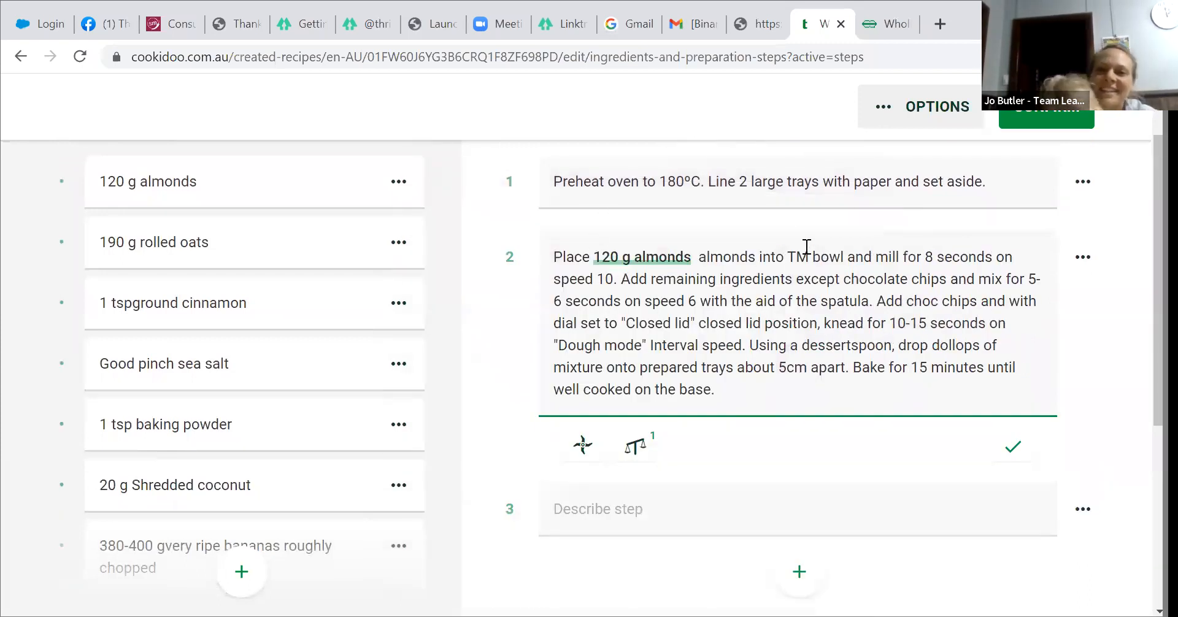
Delete the duplicate word "almonds" after the linked 120 g almonds in preparation step 2.
{"action": "left_click", "coordinate": [756, 256]}
{"action": "key", "text": "BackSpace"}
{"action": "key", "text": "BackSpace"}
{"action": "key", "text": "BackSpace"}
{"action": "key", "text": "BackSpace"}
{"action": "key", "text": "BackSpace"}
{"action": "key", "text": "BackSpace"}
{"action": "key", "text": "BackSpace"}
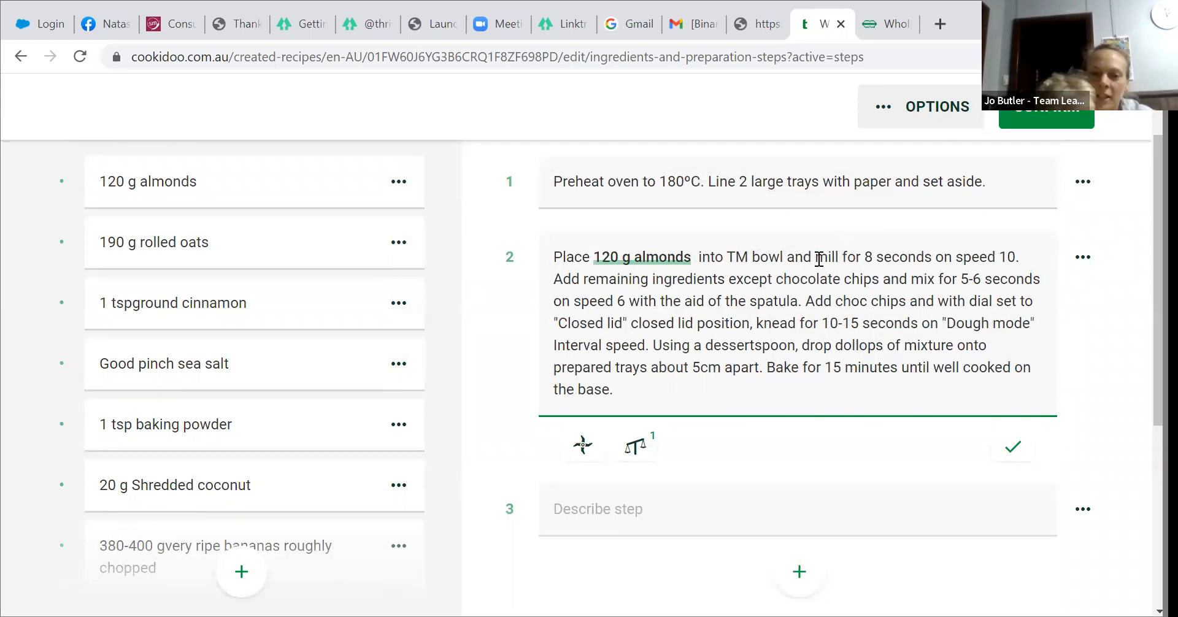
Insert a cooking setting of 8 seconds at speed 8 before the word "mill" in preparation step 2.
{"action": "left_click", "coordinate": [583, 446]}
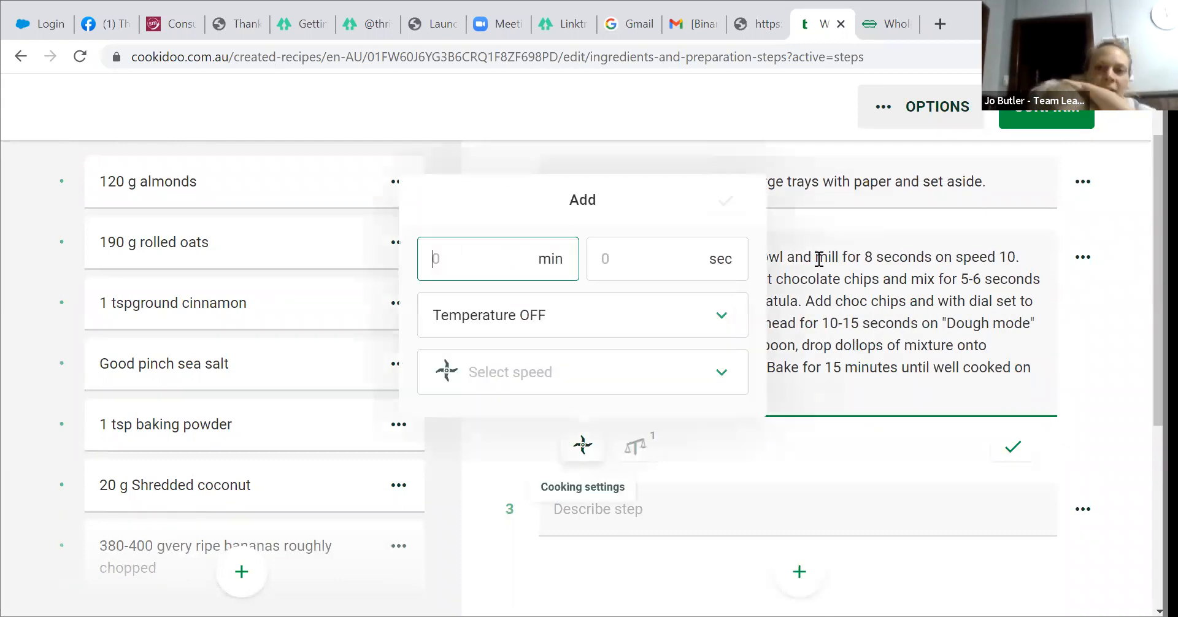
{"action": "left_click", "coordinate": [651, 264]}
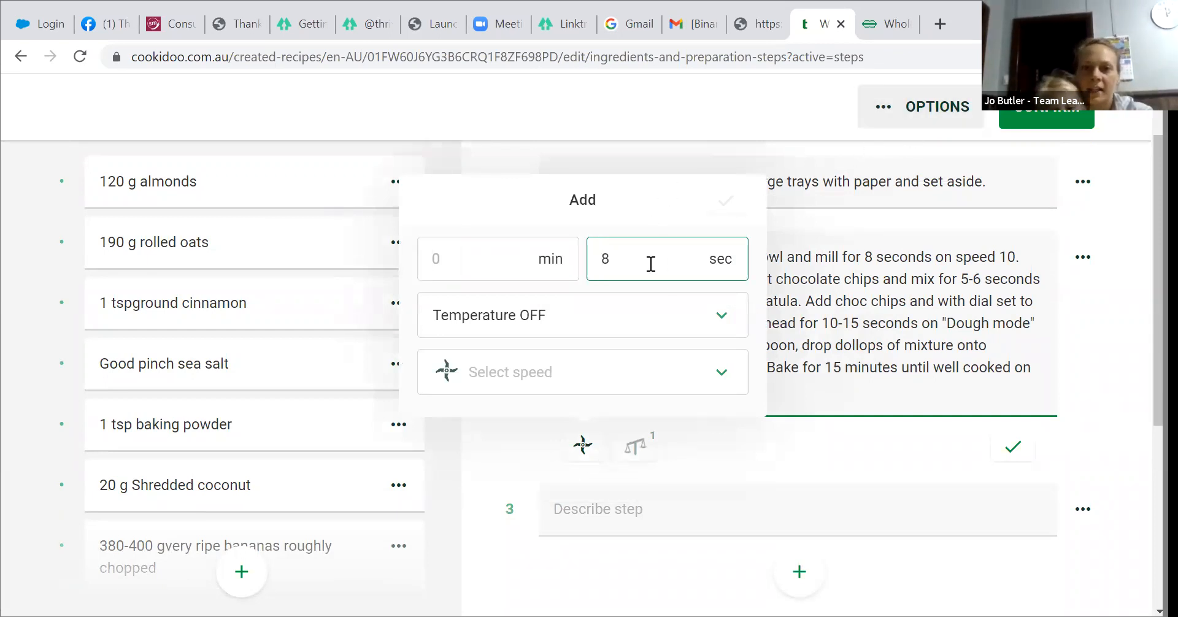
{"action": "left_click", "coordinate": [725, 376]}
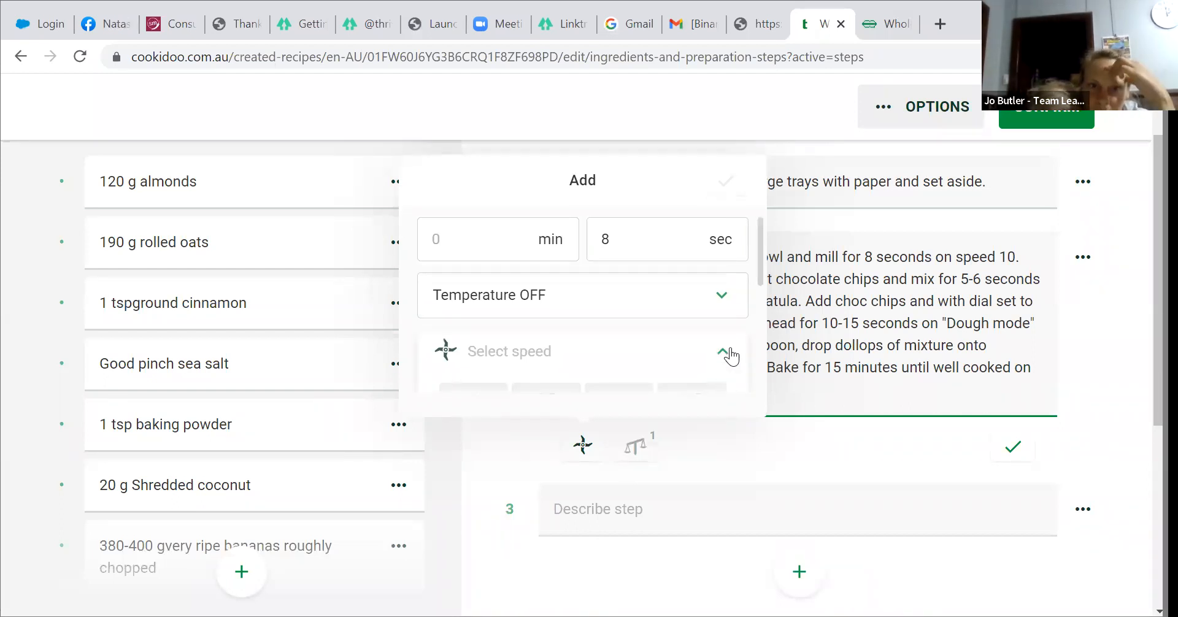
{"action": "left_click", "coordinate": [729, 354]}
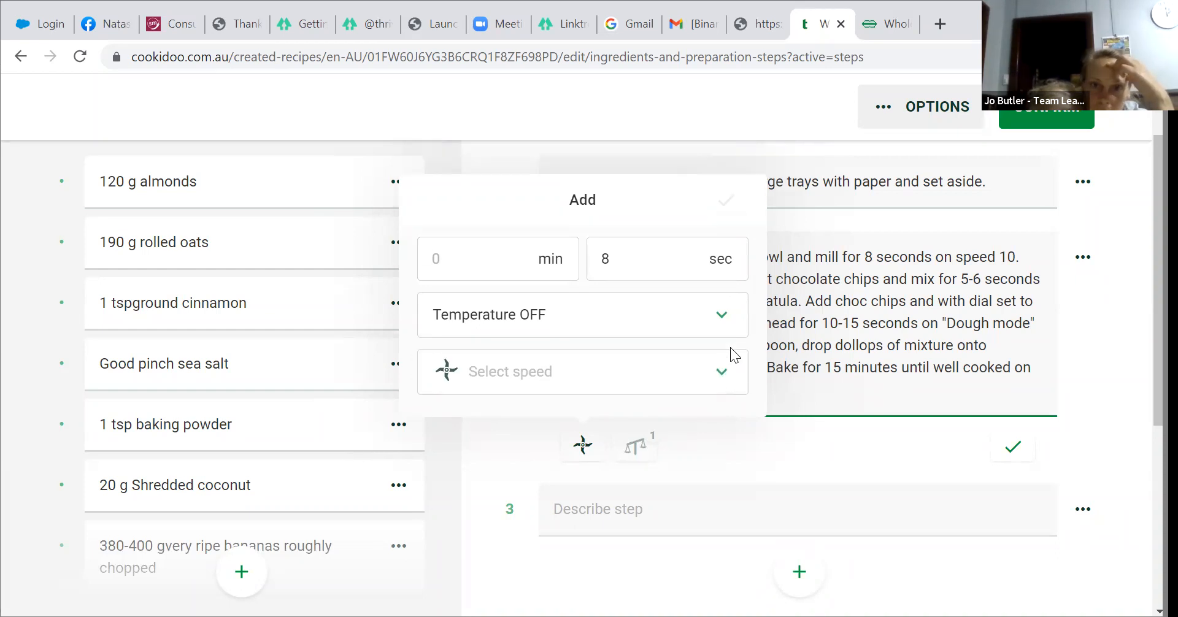
{"action": "left_click", "coordinate": [724, 378]}
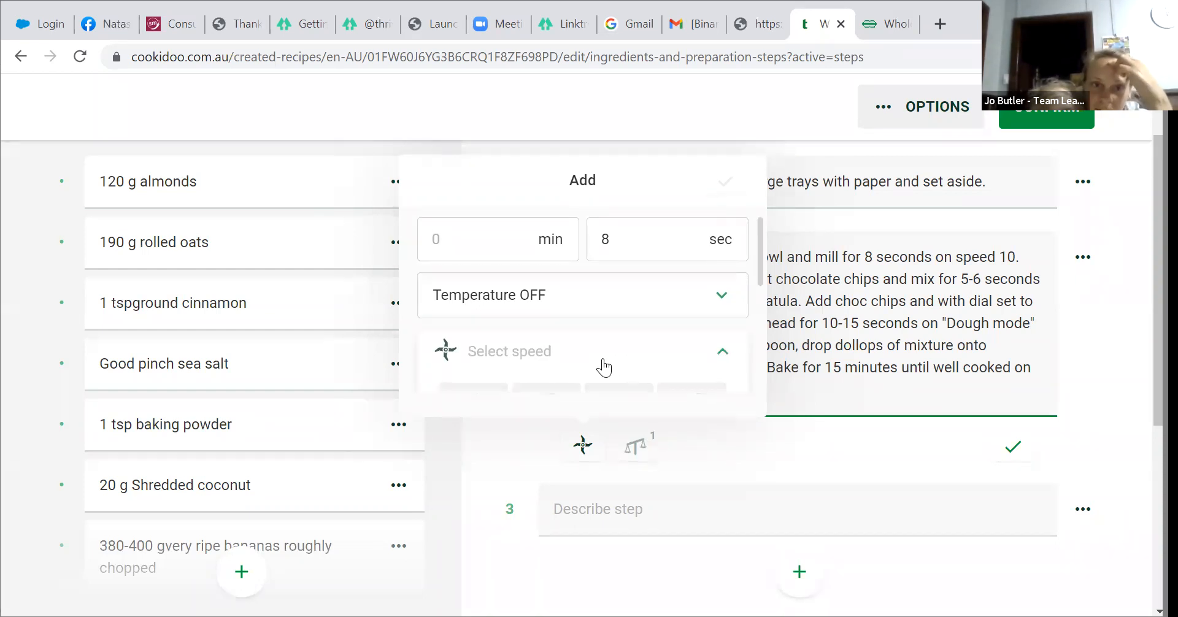
{"action": "left_click_drag", "start_coordinate": [761, 272], "coordinate": [760, 357]}
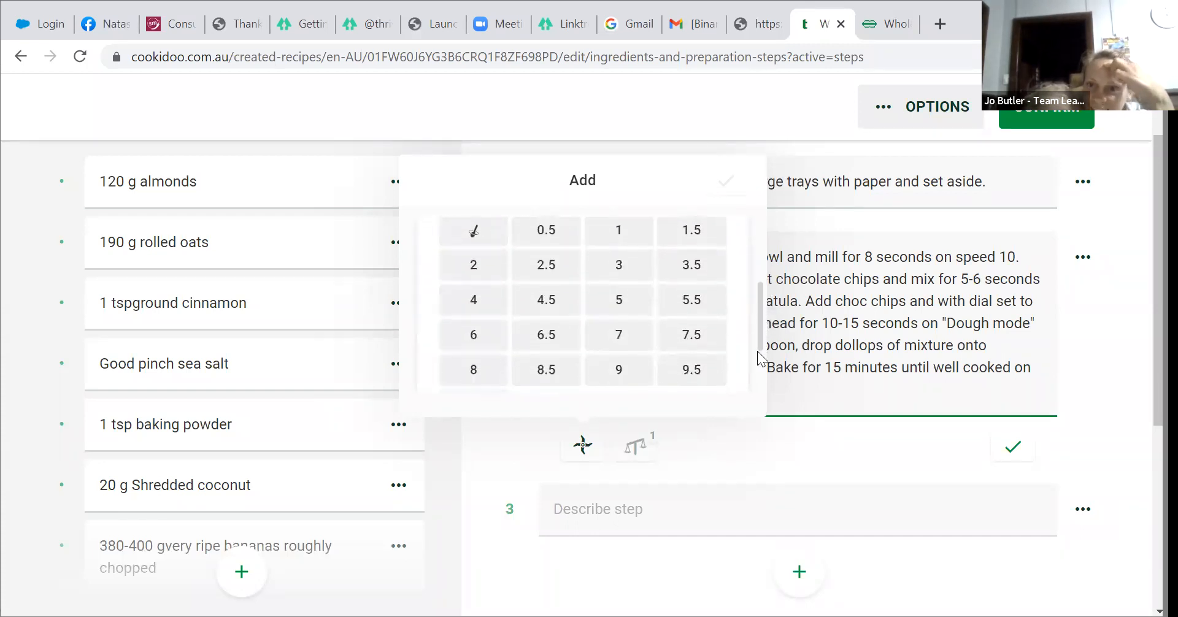
{"action": "left_click", "coordinate": [482, 371]}
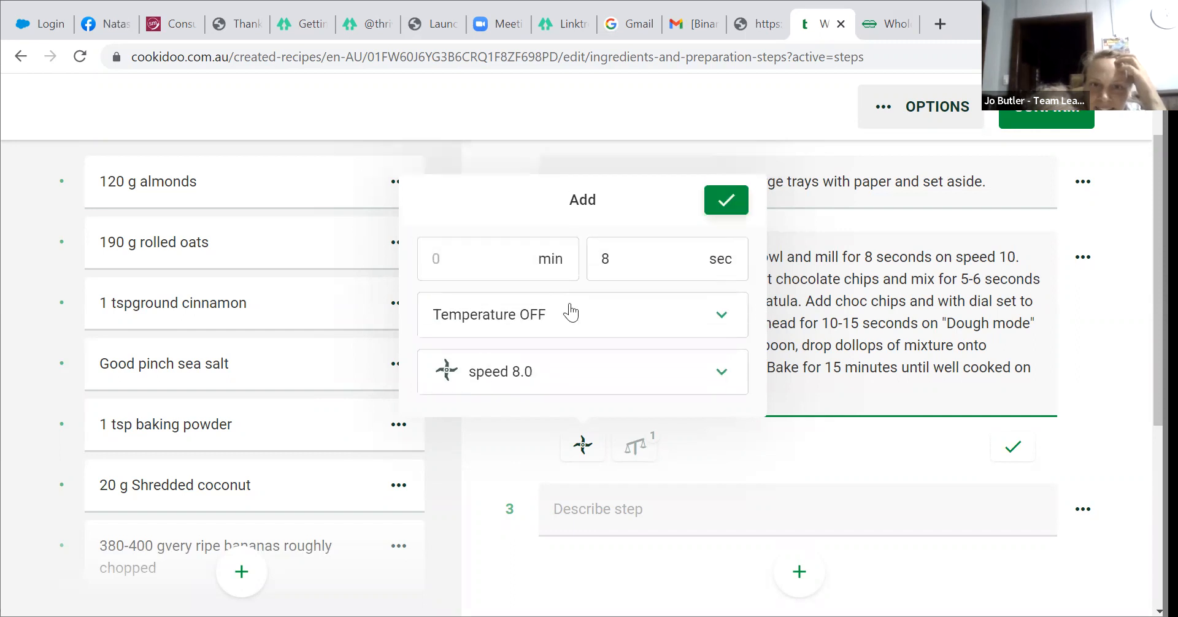
{"action": "left_click", "coordinate": [727, 200]}
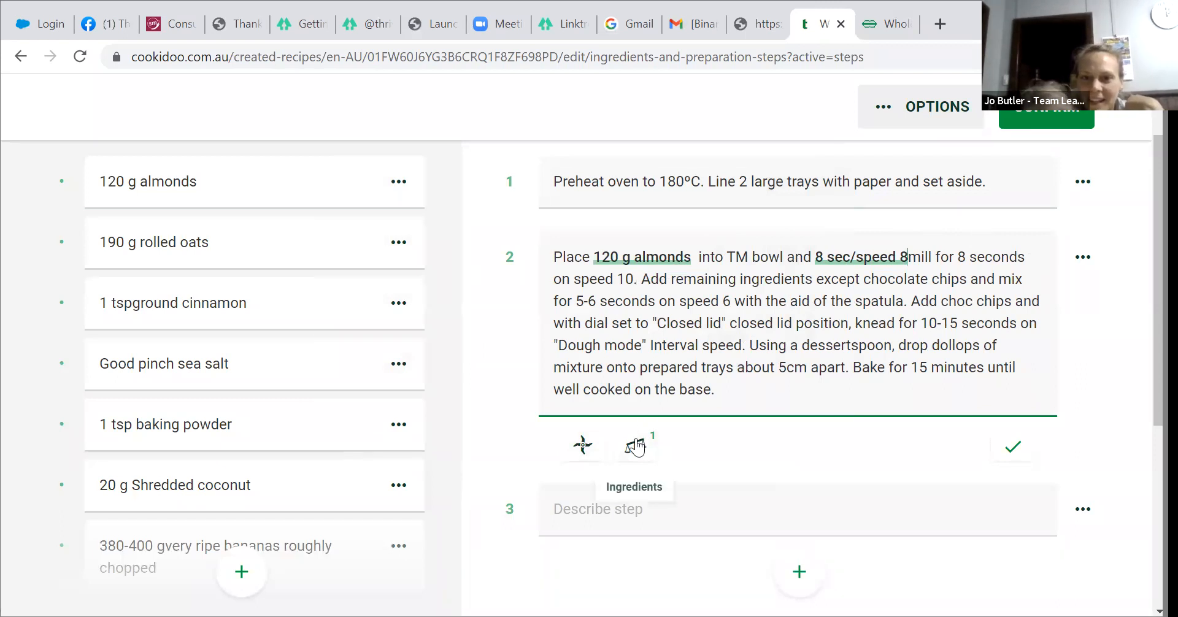
Change the speed of the inserted 8-second cooking setting in preparation step 2 to 10.
{"action": "left_click", "coordinate": [871, 259]}
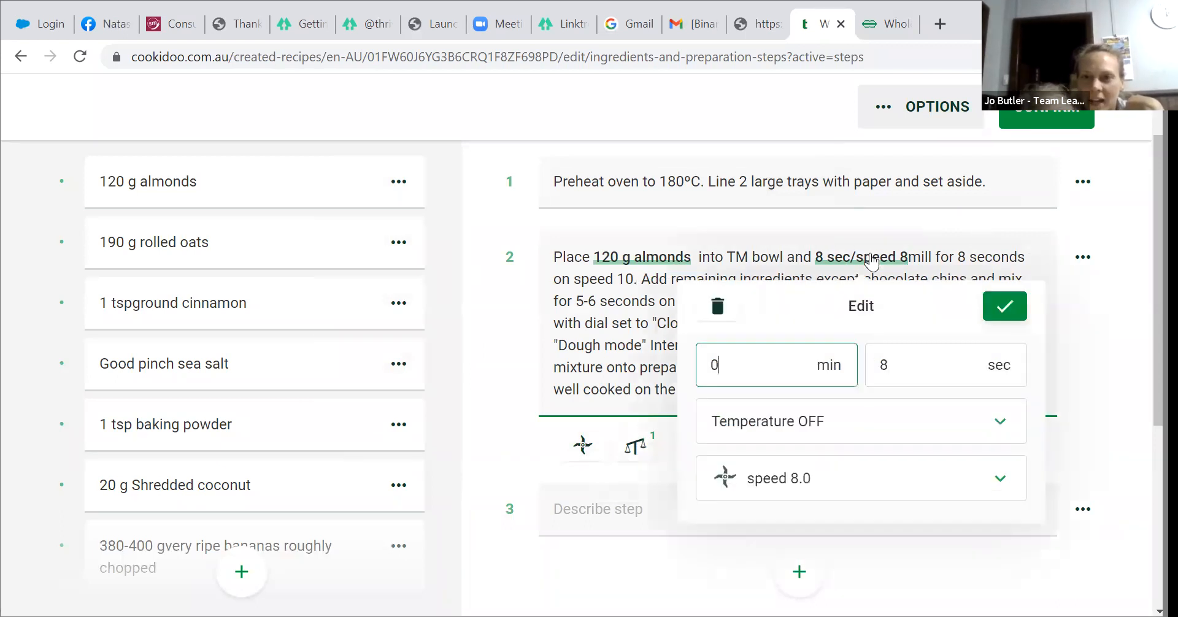
{"action": "left_click", "coordinate": [802, 480]}
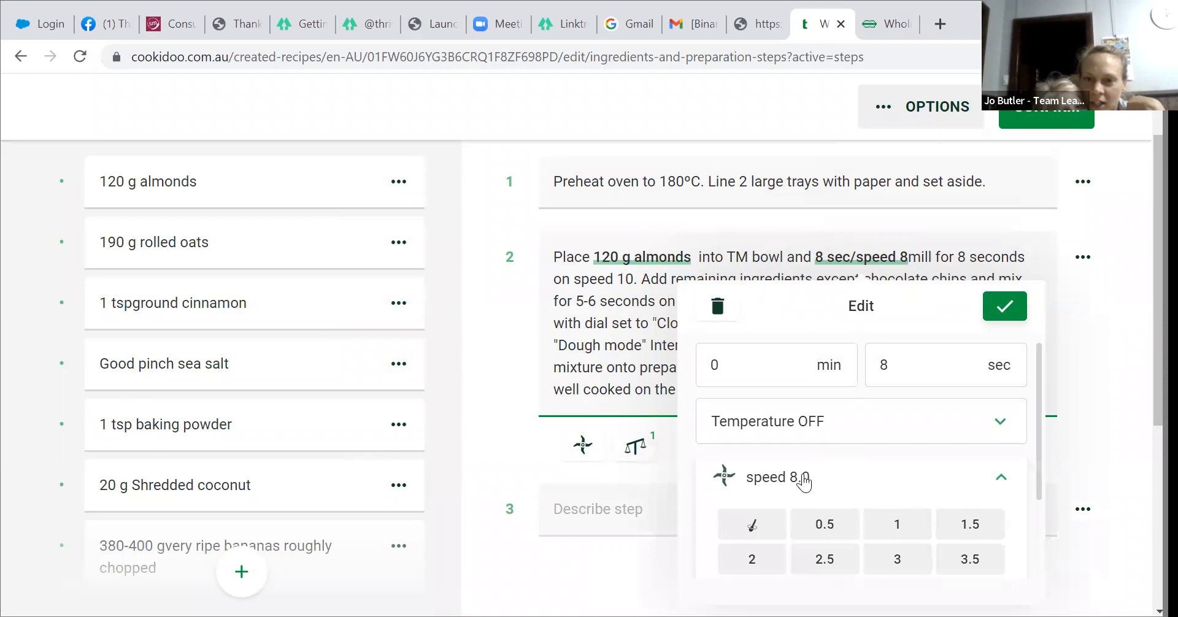
{"action": "left_click_drag", "start_coordinate": [1038, 454], "coordinate": [1033, 536]}
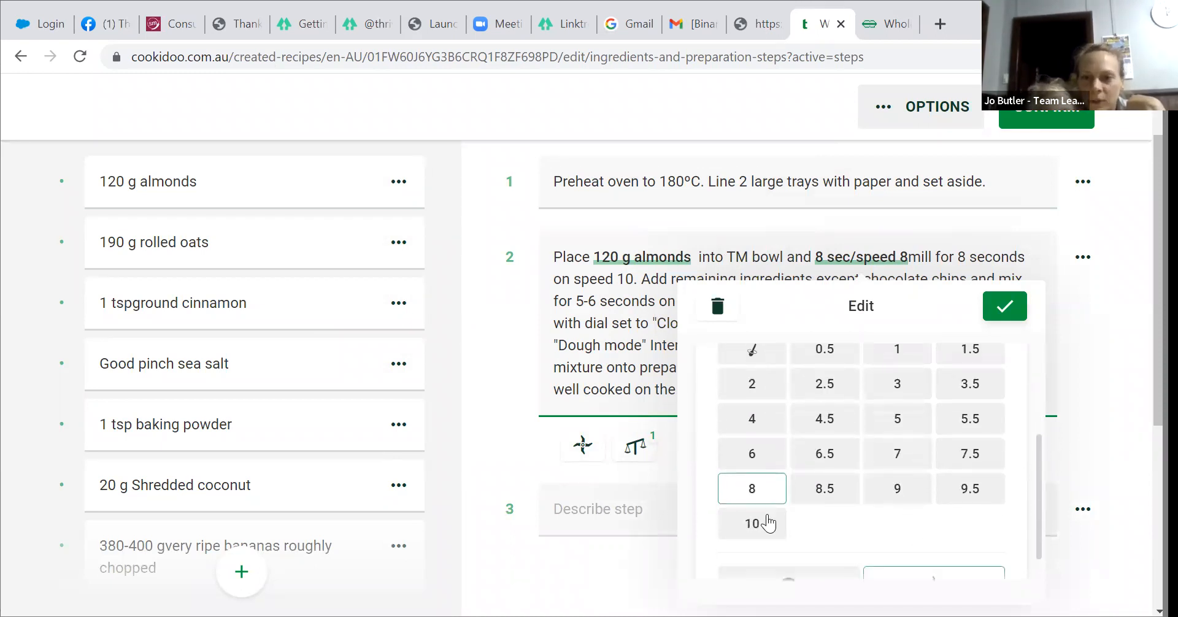
{"action": "left_click", "coordinate": [760, 524]}
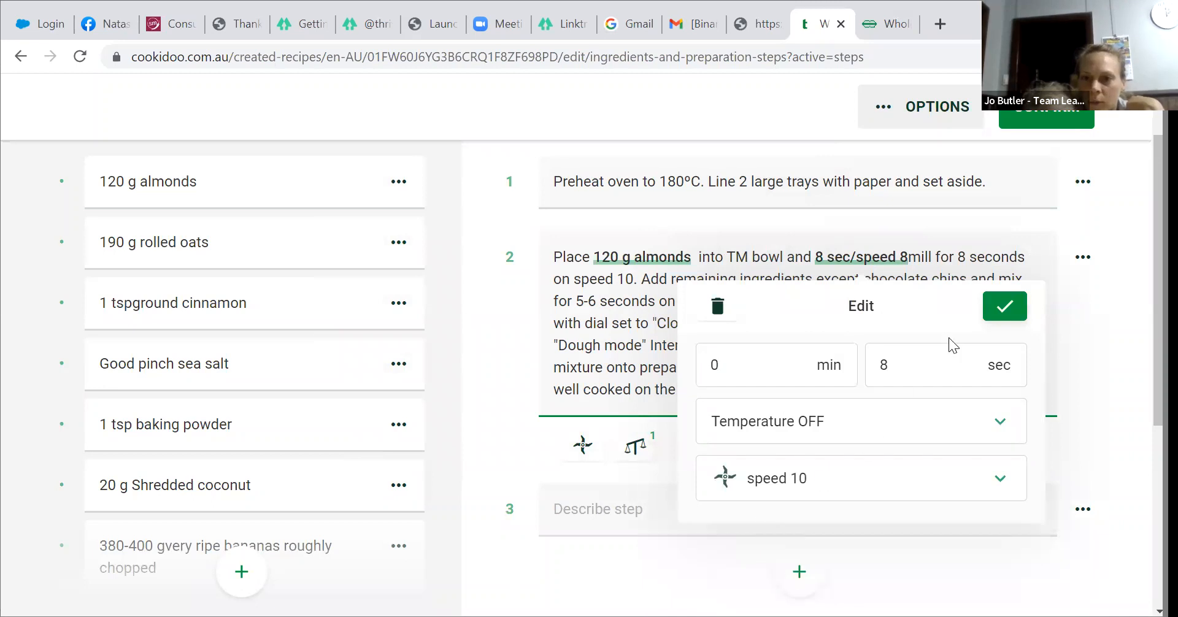
{"action": "left_click", "coordinate": [997, 309]}
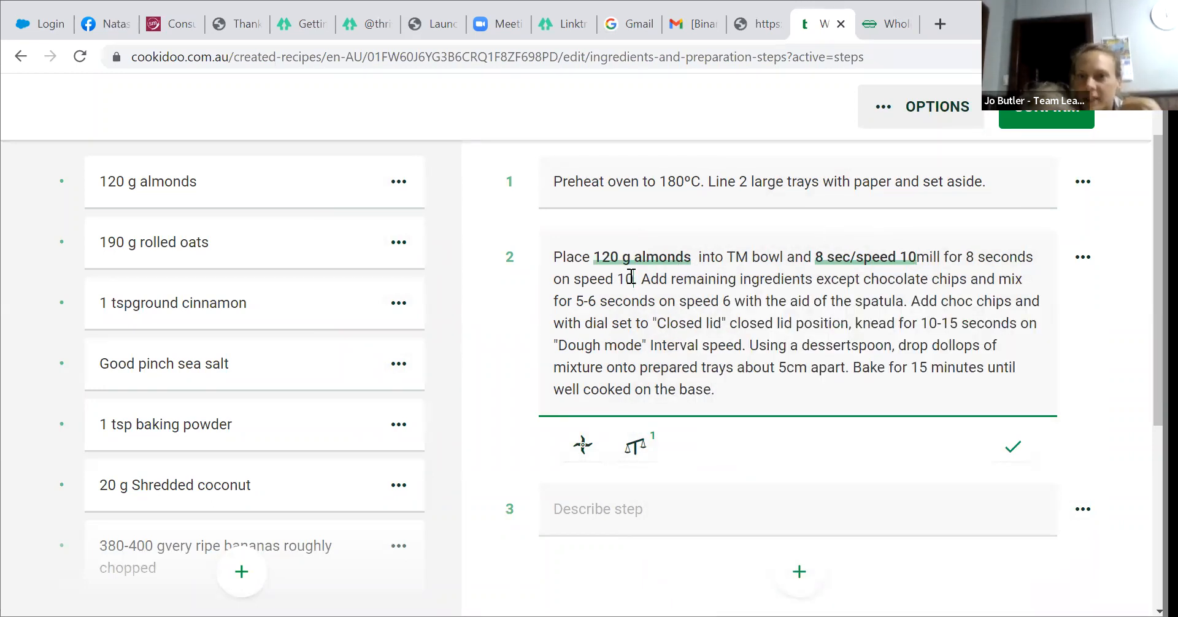
Delete the plain text "mill for 8 seconds on speed 10" after the cooking setting in preparation step 2, keeping the full stop.
{"action": "key", "text": "BackSpace"}
{"action": "key", "text": "BackSpace"}
{"action": "key", "text": "BackSpace"}
{"action": "key", "text": "BackSpace"}
{"action": "key", "text": "BackSpace"}
{"action": "key", "text": "BackSpace"}
{"action": "key", "text": "BackSpace"}
{"action": "key", "text": "BackSpace"}
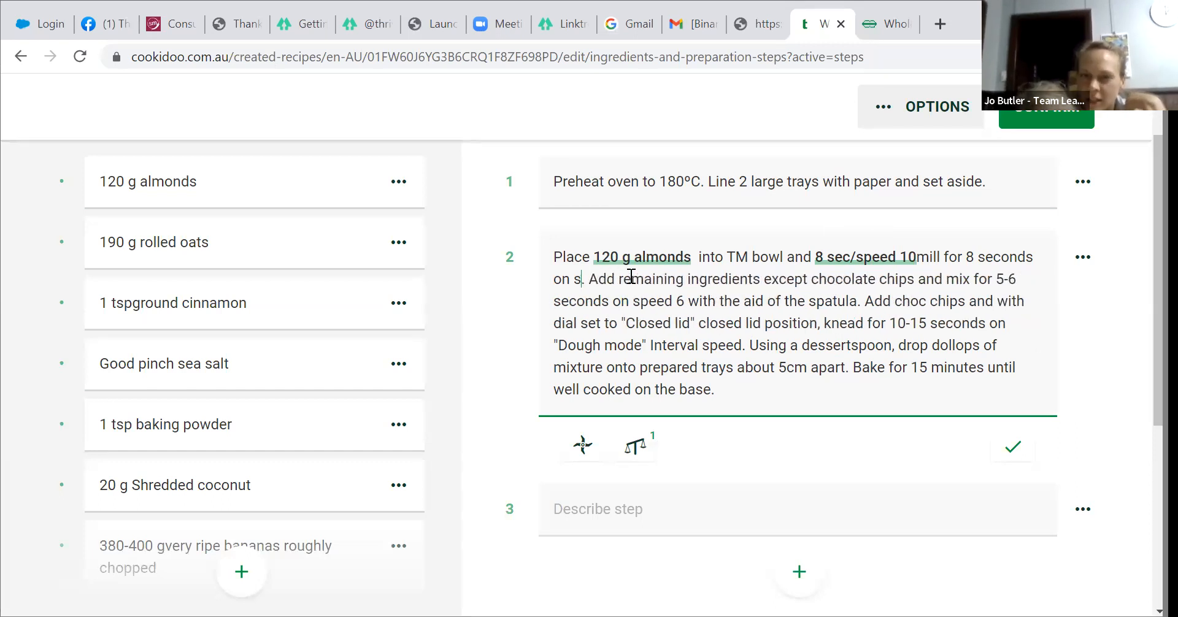
{"action": "key", "text": "BackSpace"}
{"action": "key", "text": "BackSpace"}
{"action": "key", "text": "BackSpace"}
{"action": "key", "text": "BackSpace"}
{"action": "key", "text": "BackSpace"}
{"action": "key", "text": "BackSpace"}
{"action": "key", "text": "BackSpace"}
{"action": "key", "text": "BackSpace"}
{"action": "key", "text": "BackSpace"}
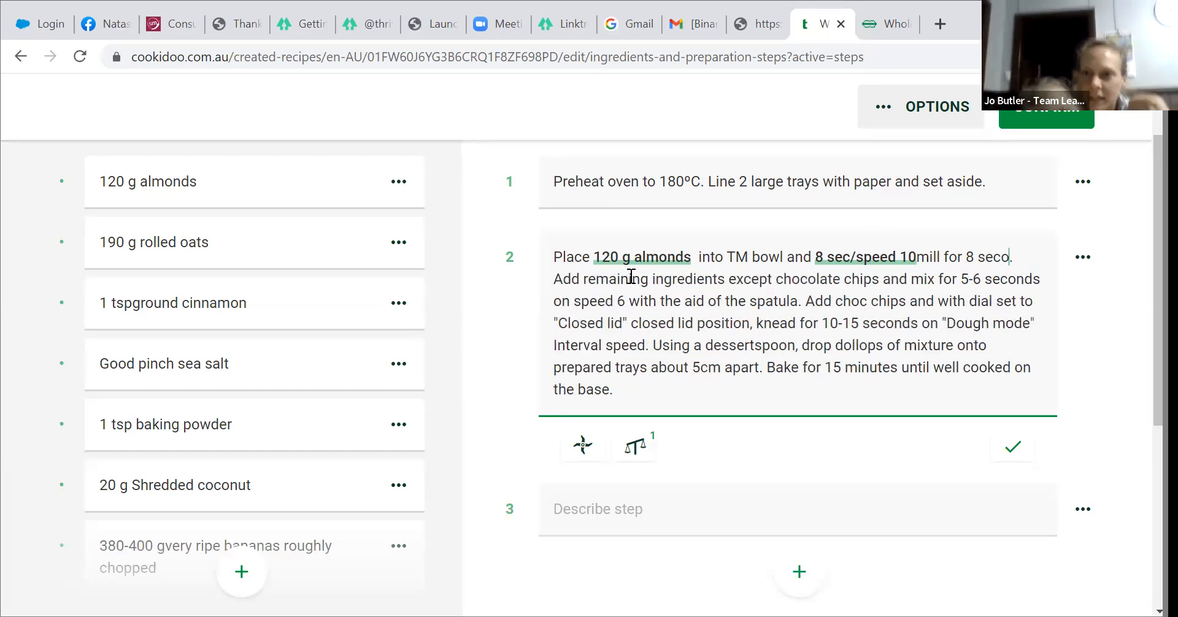
{"action": "key", "text": "BackSpace"}
{"action": "key", "text": "BackSpace"}
{"action": "key", "text": "BackSpace"}
{"action": "key", "text": "BackSpace"}
{"action": "key", "text": "BackSpace"}
{"action": "key", "text": "BackSpace"}
{"action": "key", "text": "BackSpace"}
{"action": "key", "text": "BackSpace"}
{"action": "key", "text": "BackSpace"}
{"action": "key", "text": "BackSpace"}
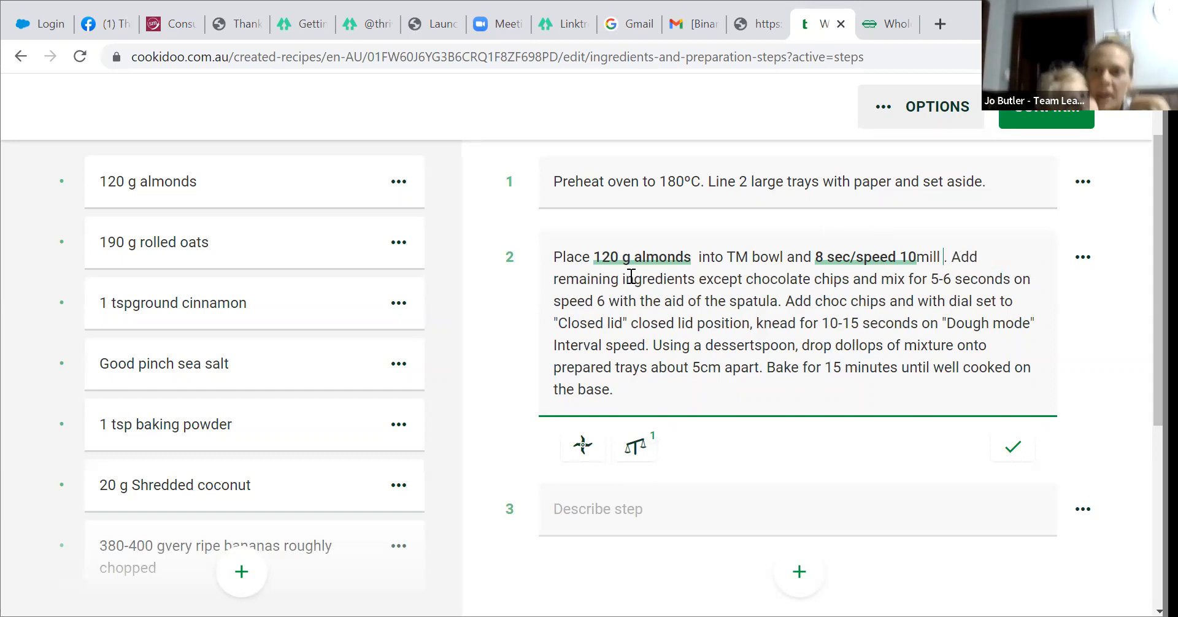
{"action": "key", "text": "BackSpace"}
{"action": "key", "text": "BackSpace"}
{"action": "key", "text": "BackSpace"}
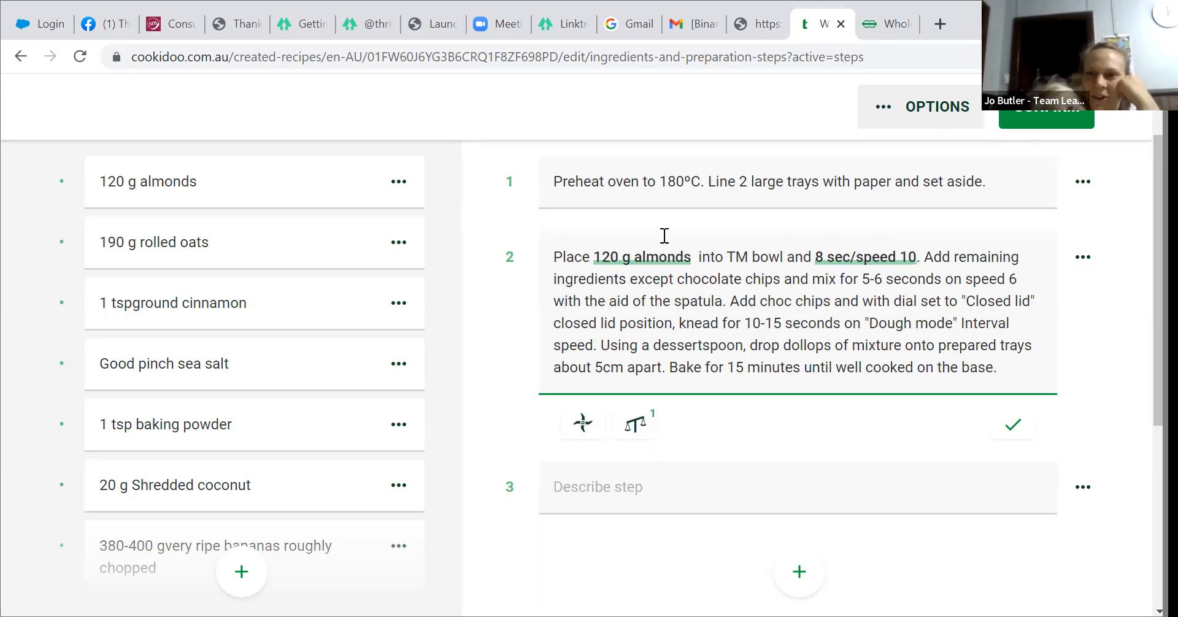
Insert "mill" before the 8 sec/speed 10 setting and split preparation step 2 before "Add remaining ingredients".
{"action": "left_click", "coordinate": [813, 257]}
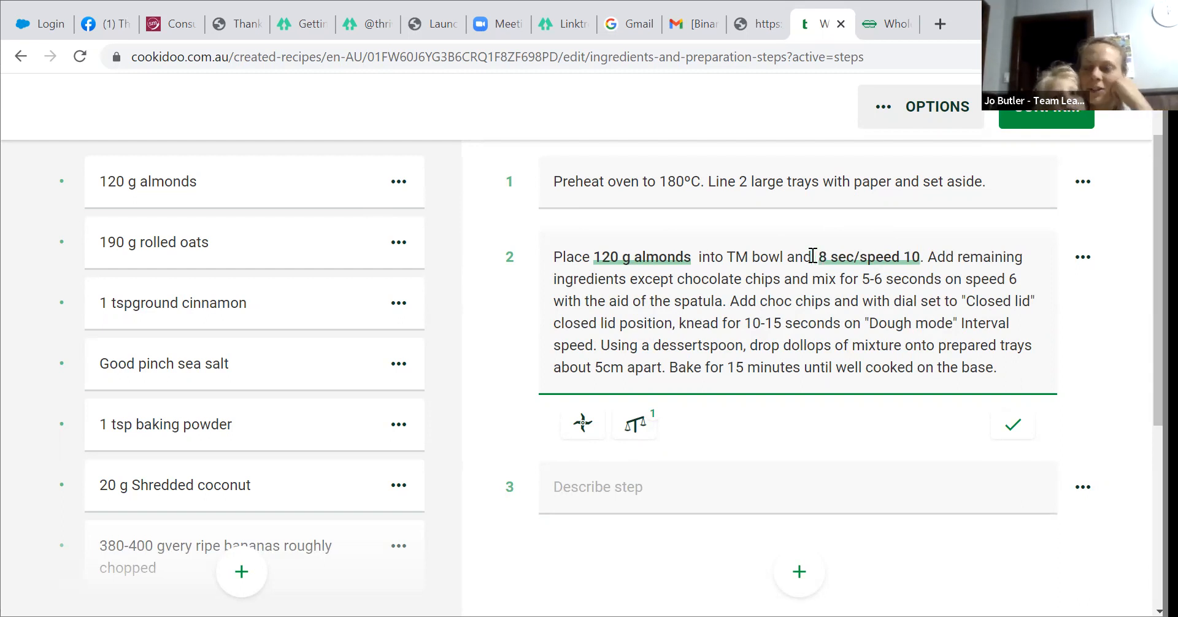
{"action": "type", "text": "mill"}
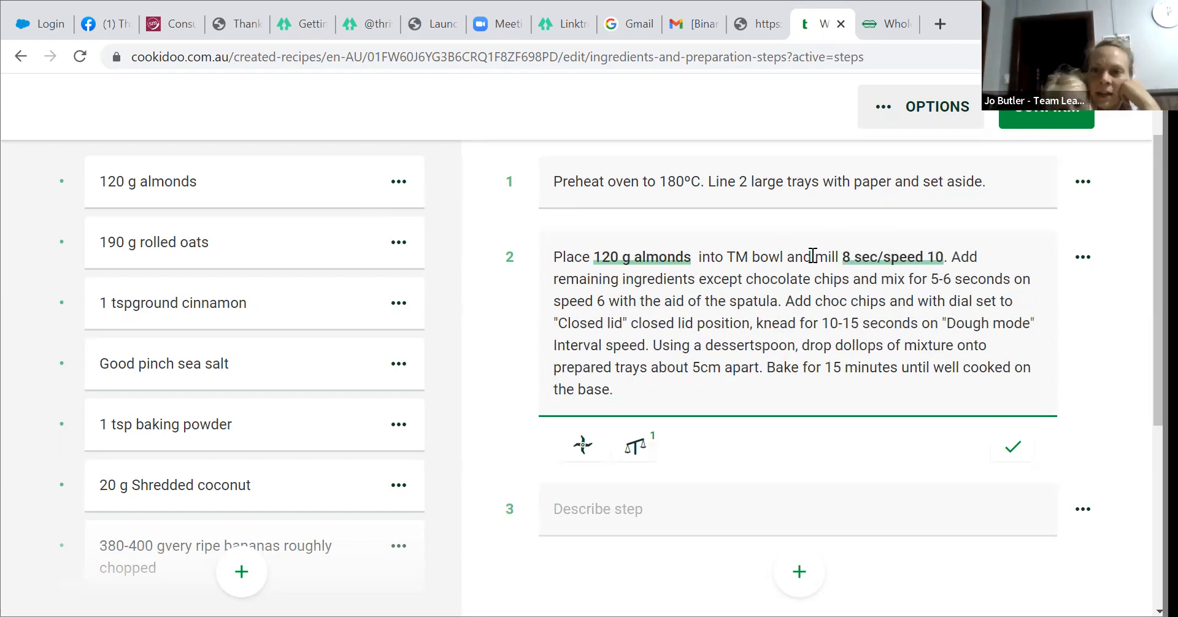
{"action": "left_click", "coordinate": [954, 260]}
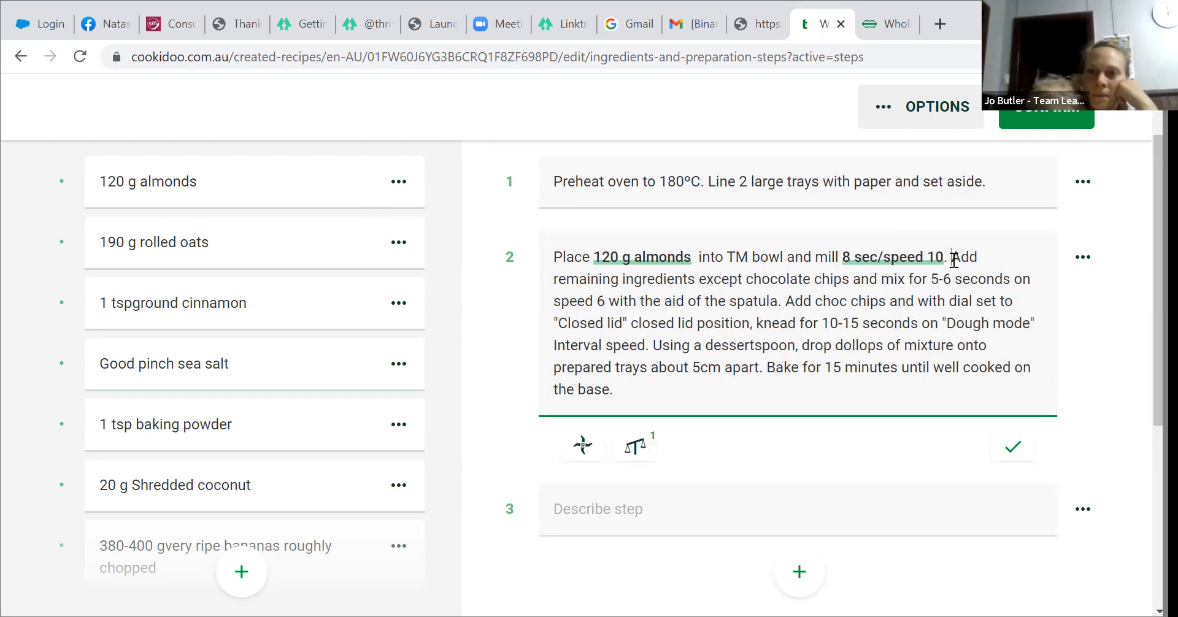
{"action": "key", "text": "Return"}
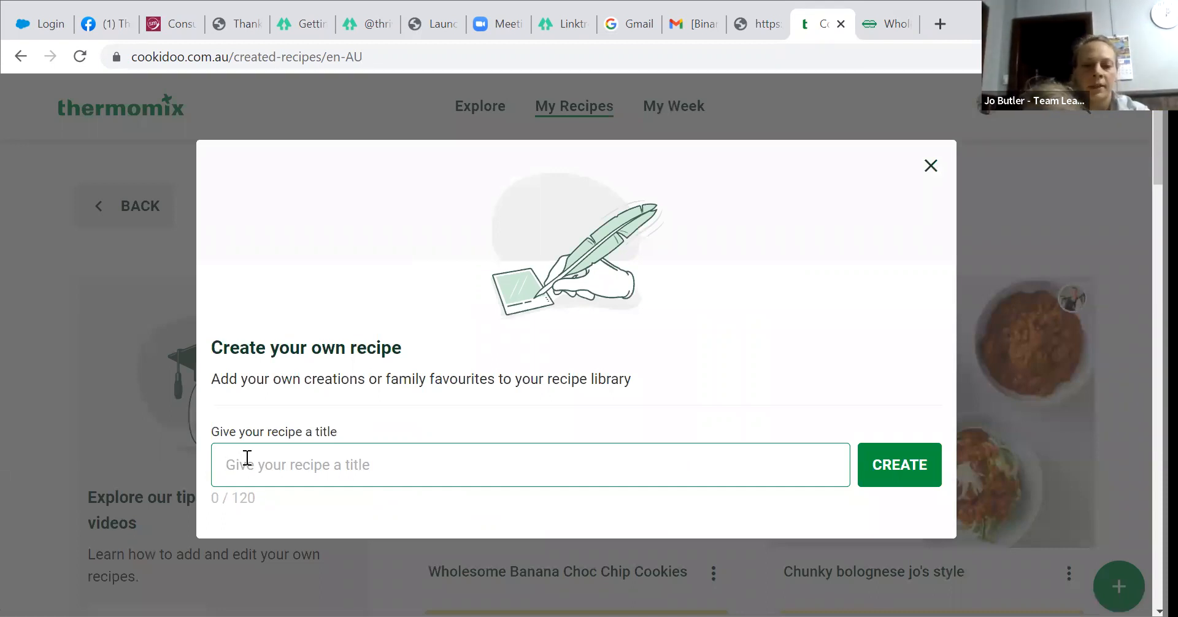
Create a new own recipe titled with the owner's first name in the possessive followed by "pancake recipe".
{"action": "type", "text": "Jo's bis"}
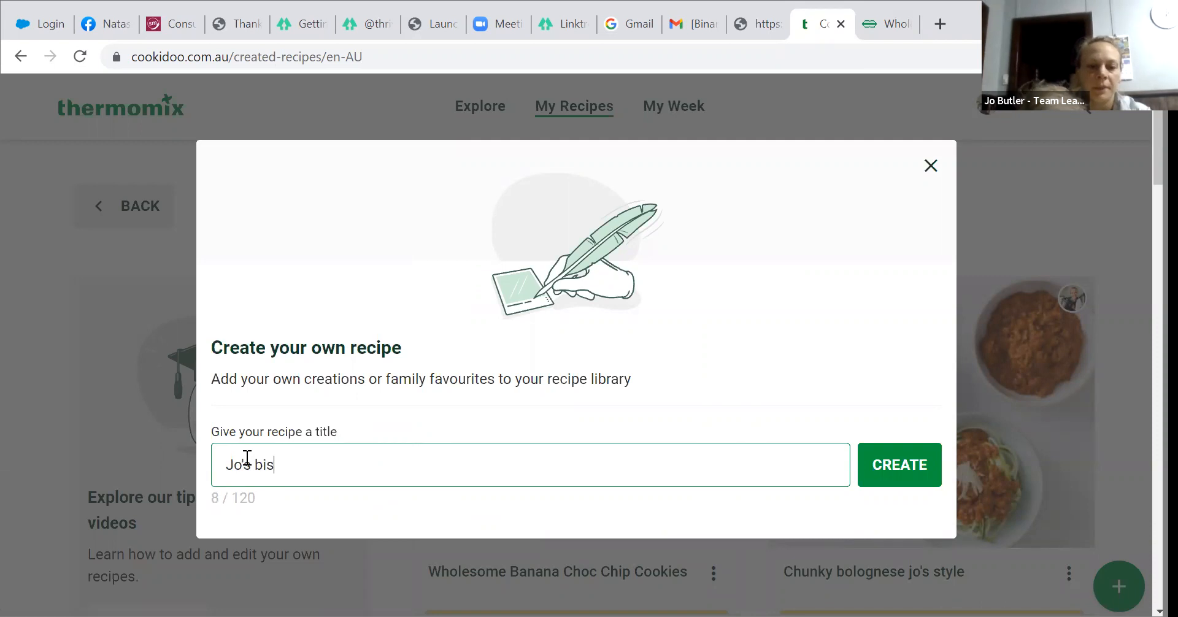
{"action": "type", "text": "cuit re"}
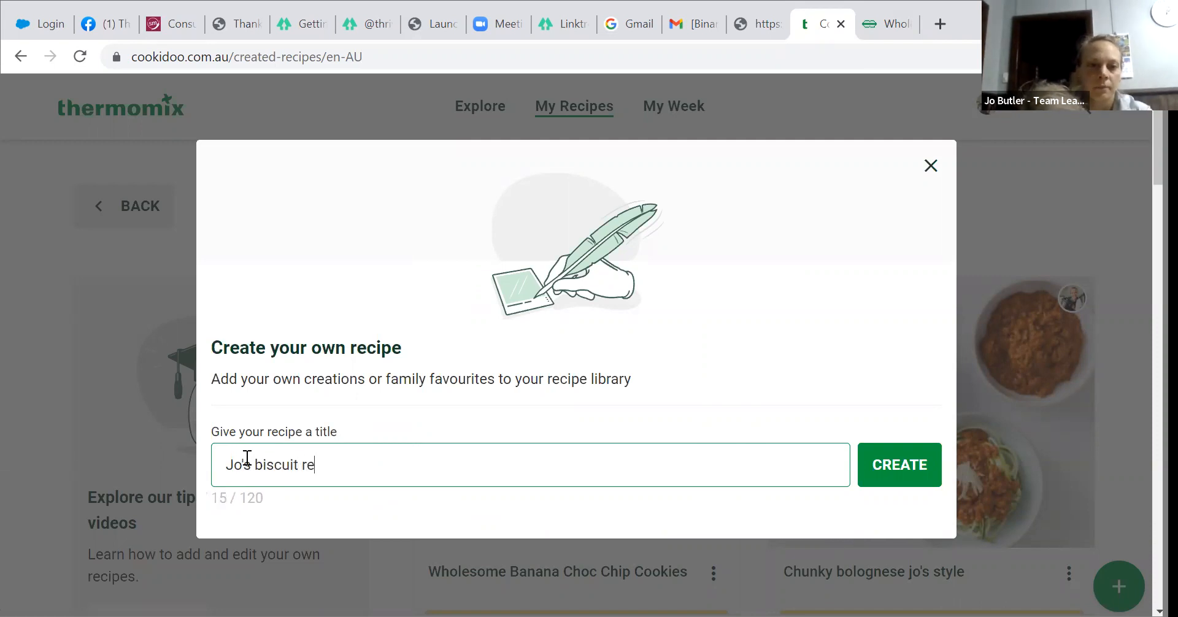
{"action": "key", "text": "BackSpace"}
{"action": "key", "text": "BackSpace"}
{"action": "key", "text": "BackSpace"}
{"action": "key", "text": "BackSpace"}
{"action": "key", "text": "BackSpace"}
{"action": "key", "text": "BackSpace"}
{"action": "key", "text": "BackSpace"}
{"action": "key", "text": "BackSpace"}
{"action": "key", "text": "BackSpace"}
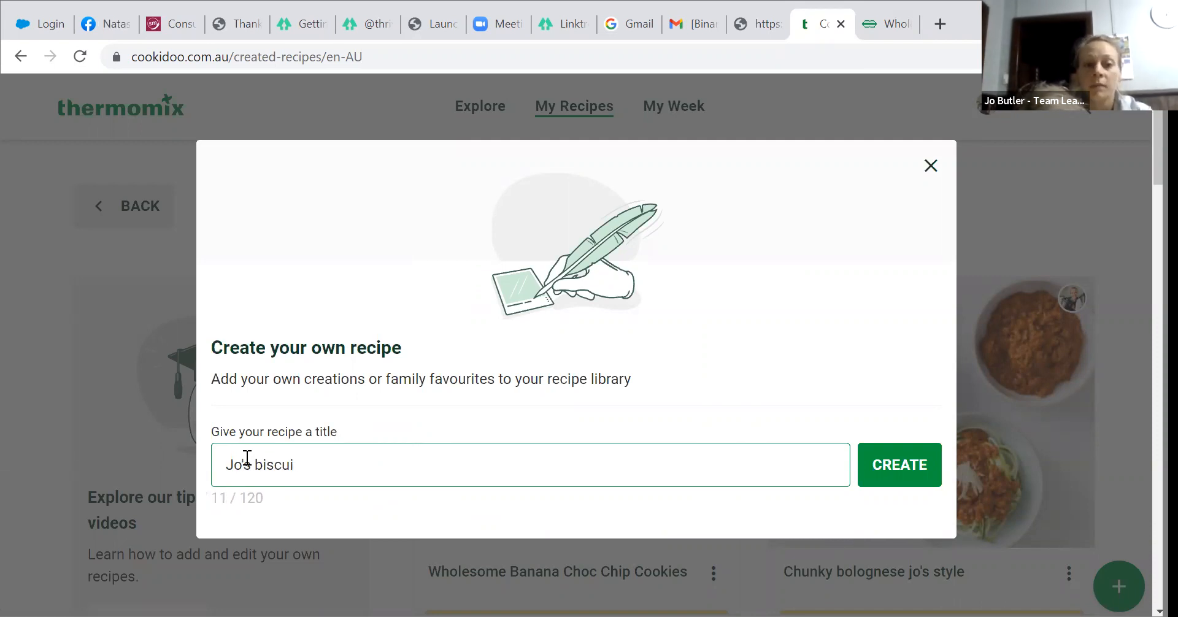
{"action": "type", "text": "pa"}
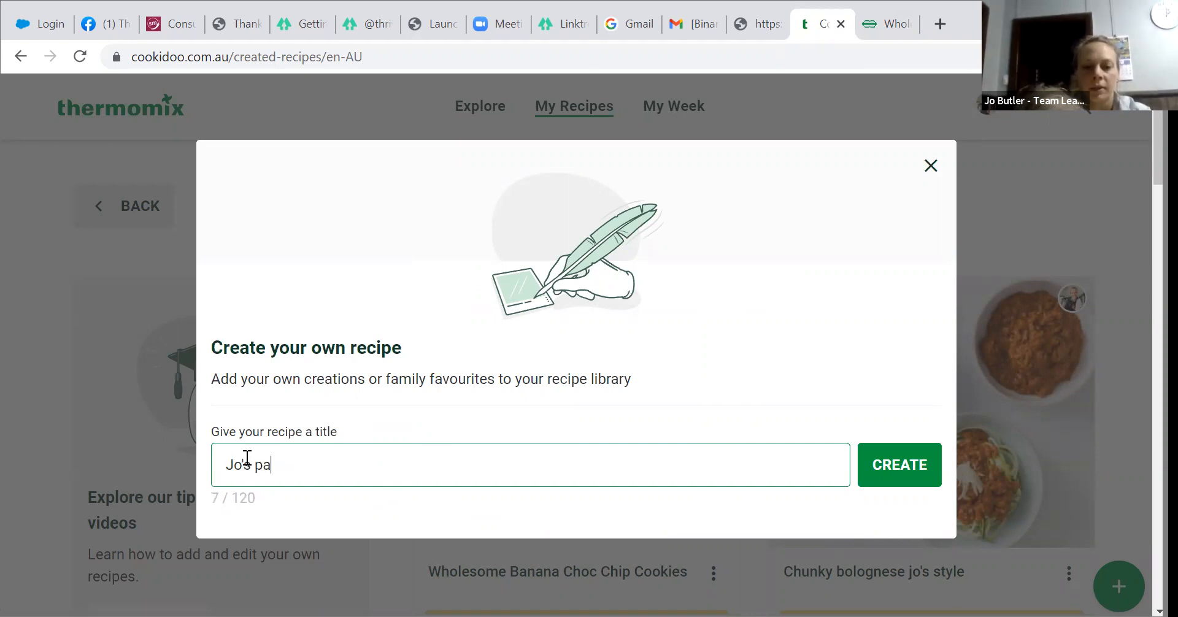
{"action": "type", "text": "nc"}
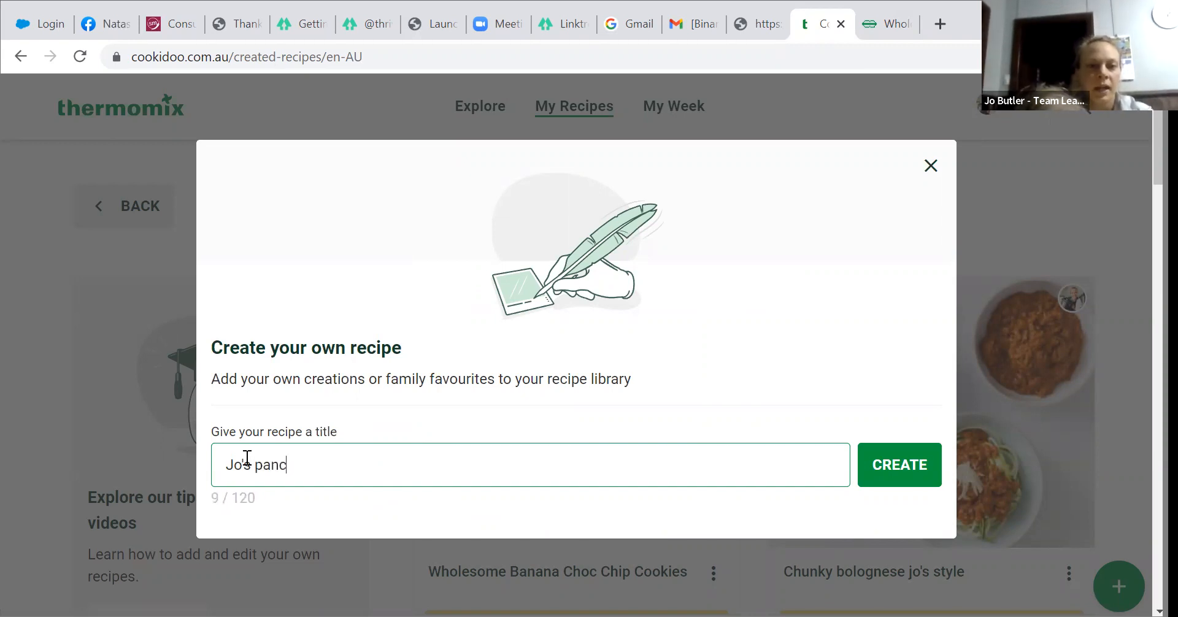
{"action": "type", "text": "ake re"}
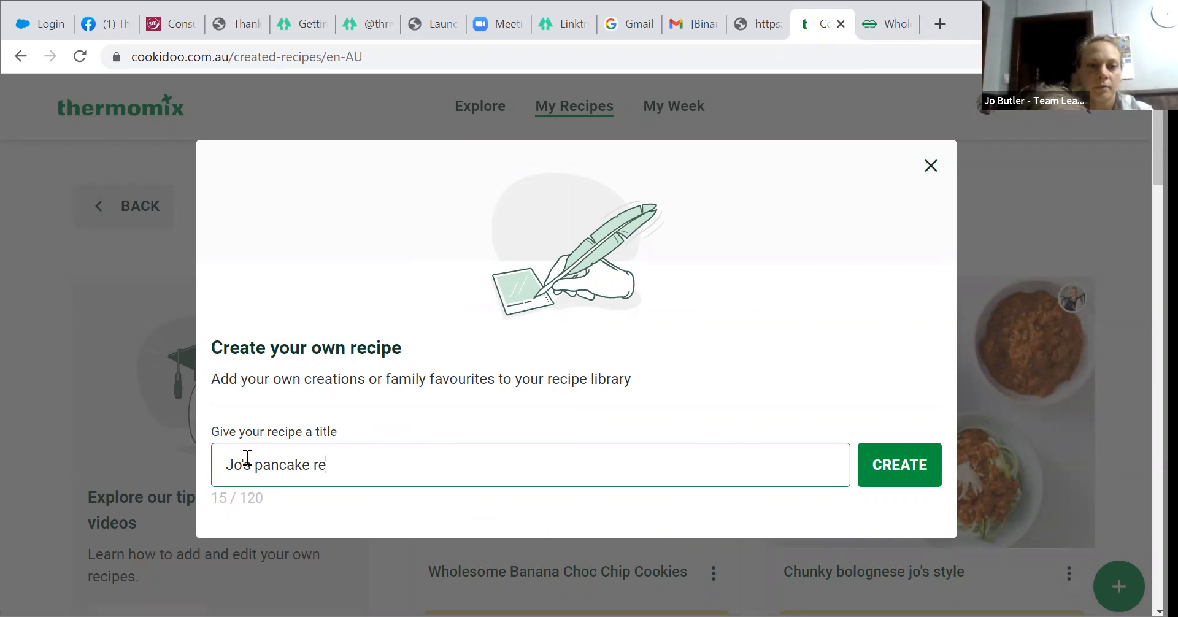
{"action": "type", "text": "cipe"}
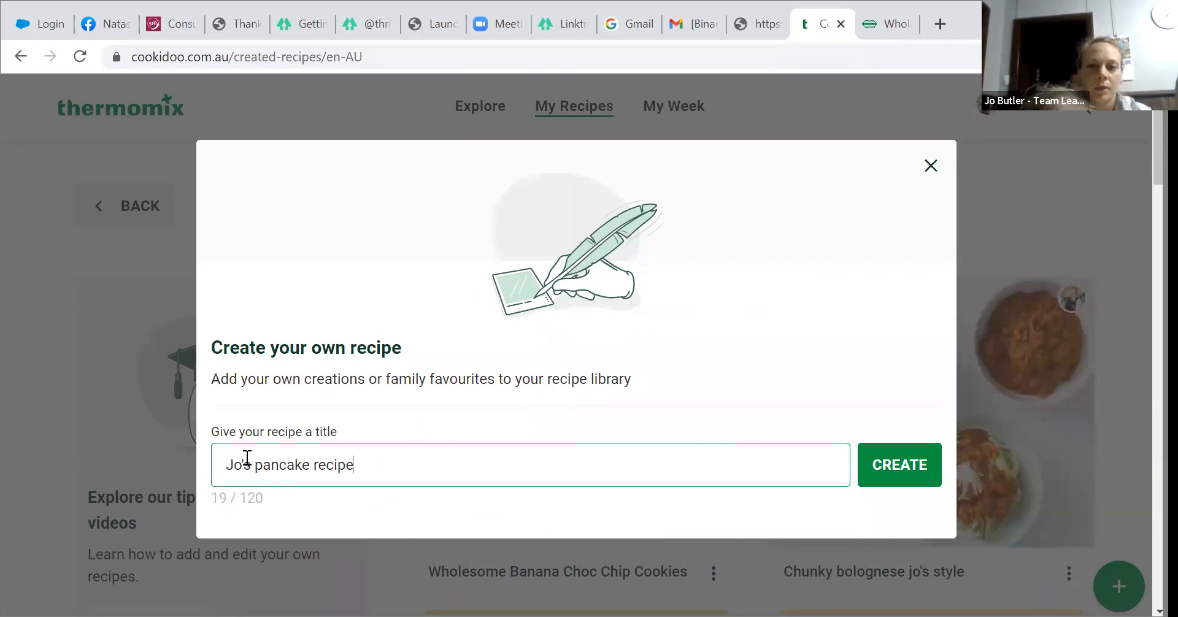
{"action": "key", "text": "Return"}
{"action": "right_click", "coordinate": [245, 458]}
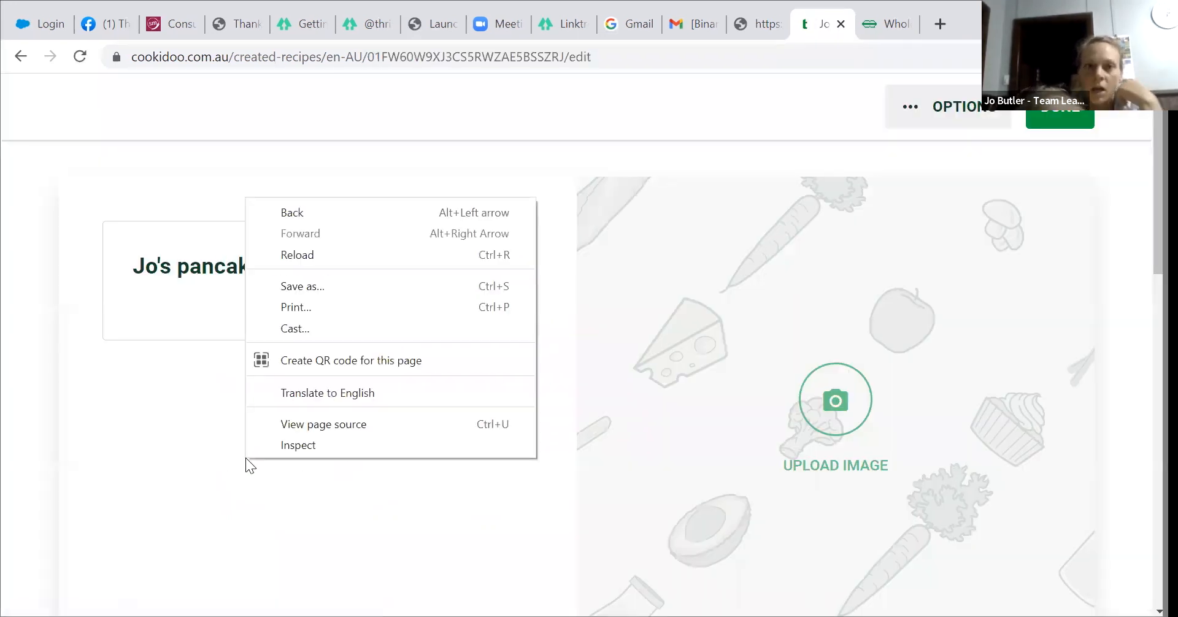
{"action": "left_click", "coordinate": [756, 394]}
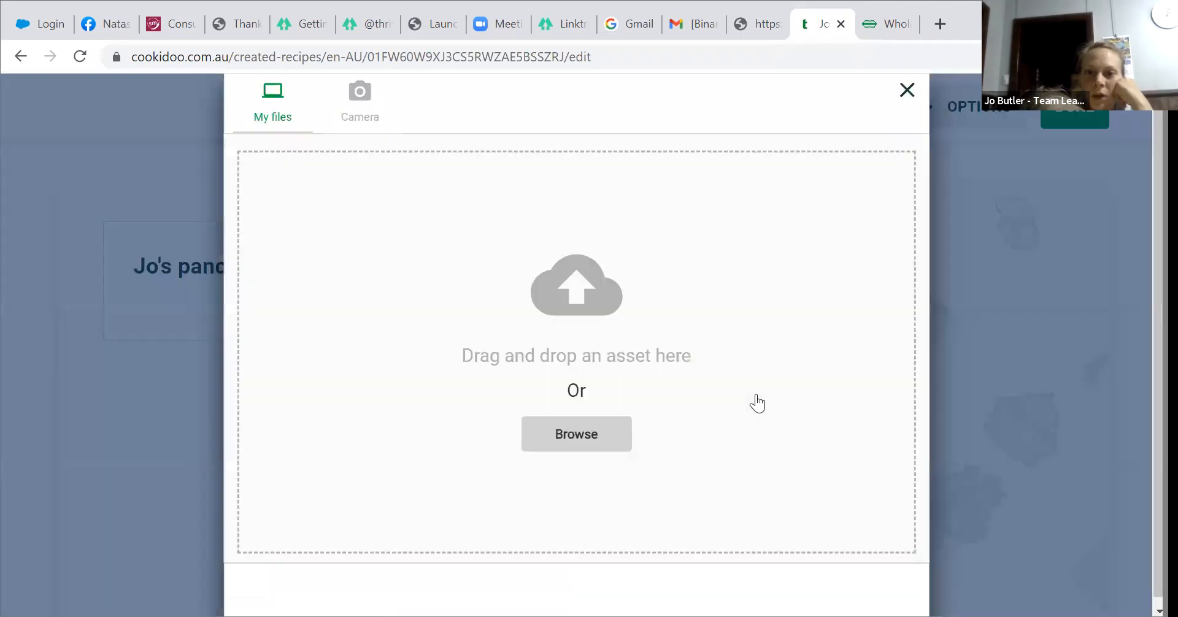
{"action": "left_click", "coordinate": [906, 91]}
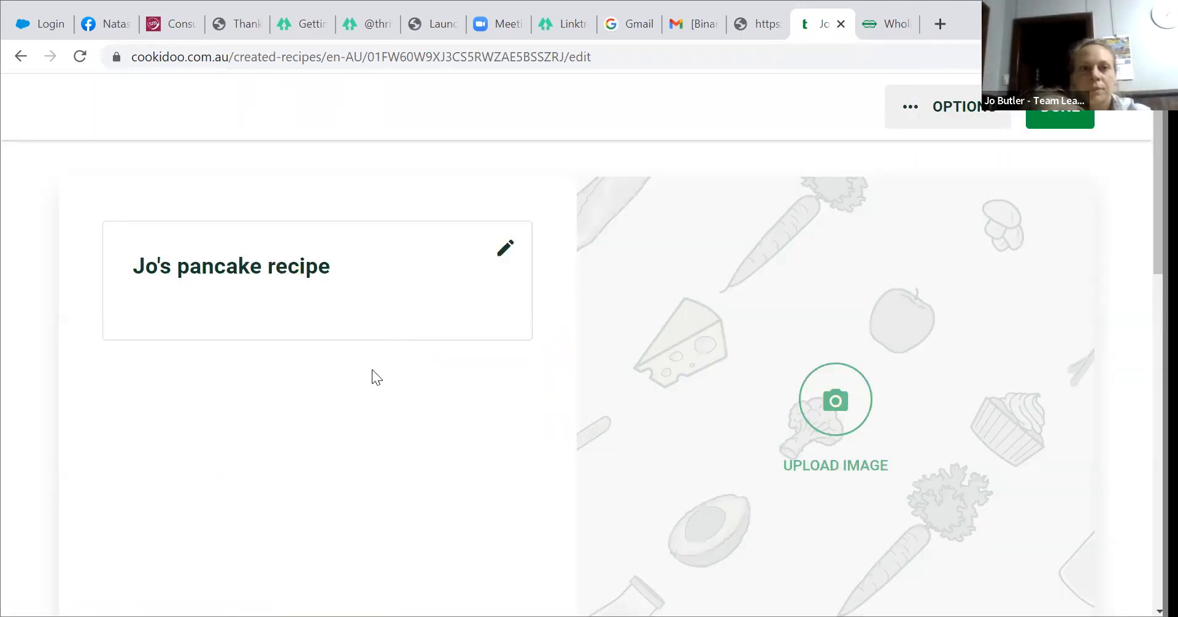
Add "250g plain flour", "100g milk" and "4 eggs" as separate entries in the pancake recipe's ingredients list.
{"action": "scroll", "coordinate": [372, 370], "scroll_direction": "down", "scroll_amount": 8}
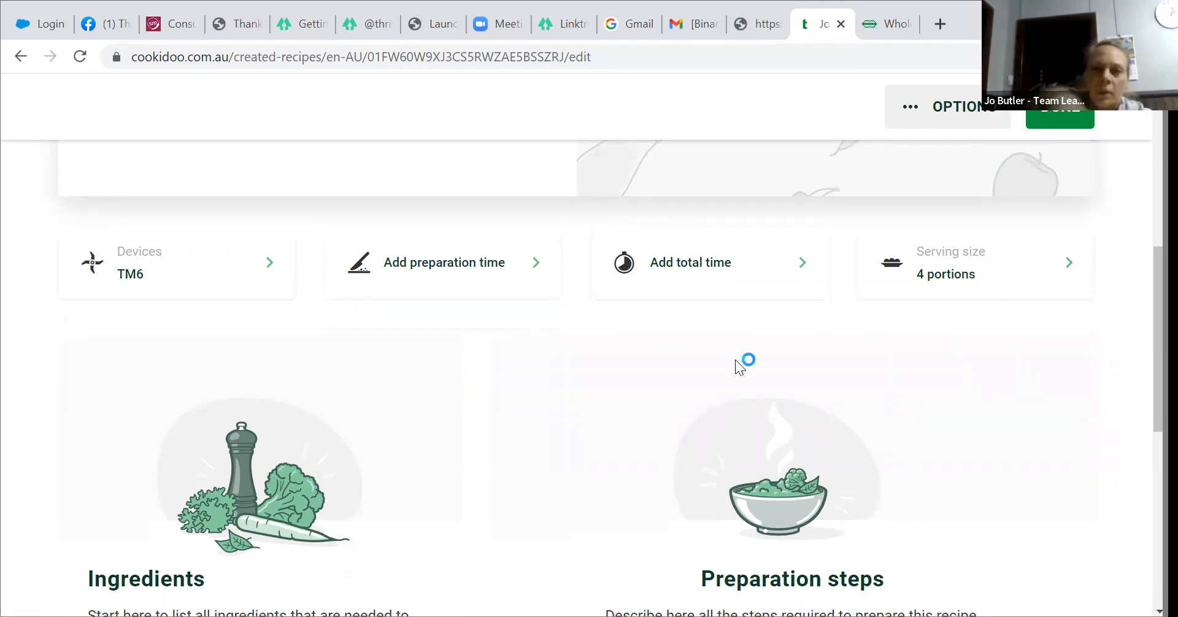
{"action": "scroll", "coordinate": [735, 360], "scroll_direction": "down", "scroll_amount": 5}
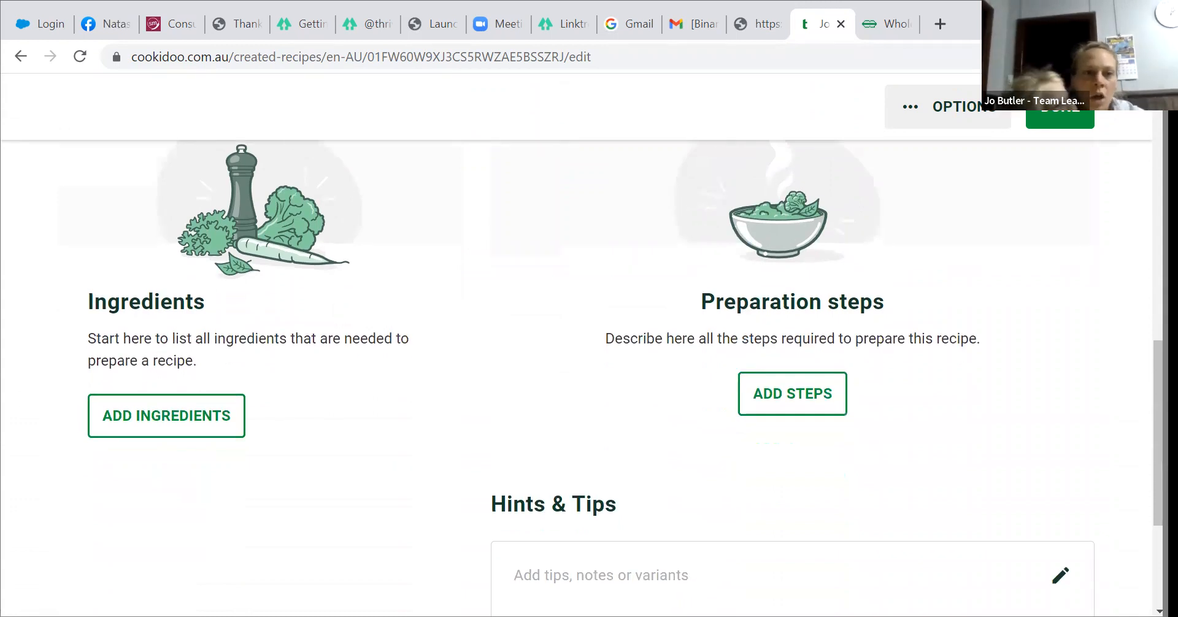
{"action": "left_click", "coordinate": [154, 423]}
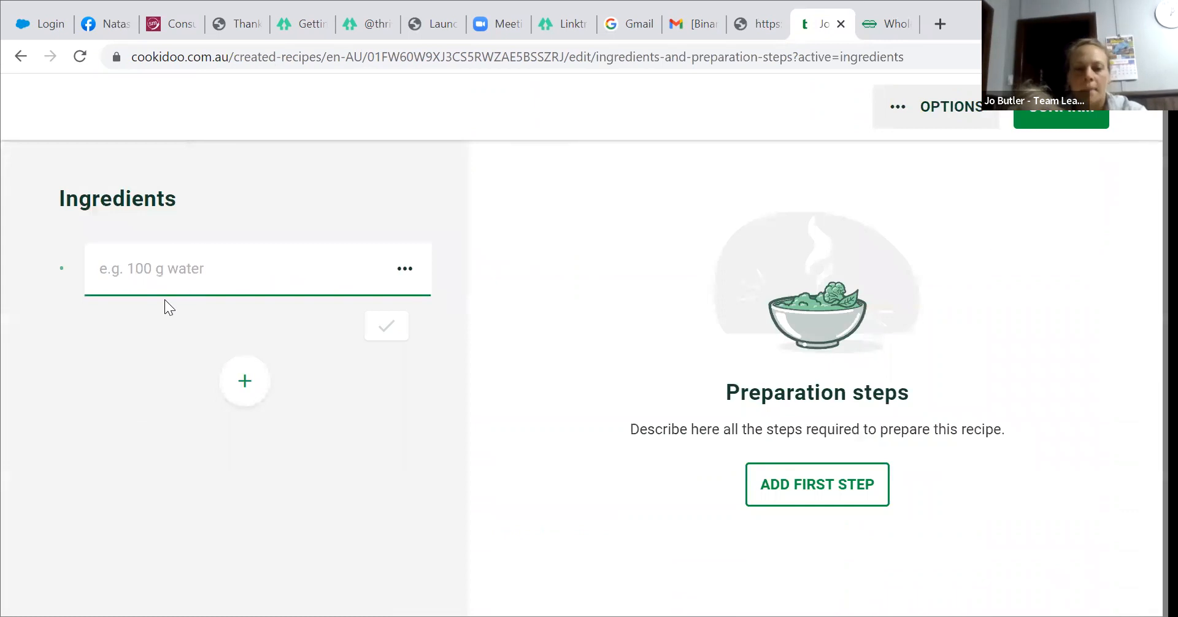
{"action": "type", "text": "250g plain flour"}
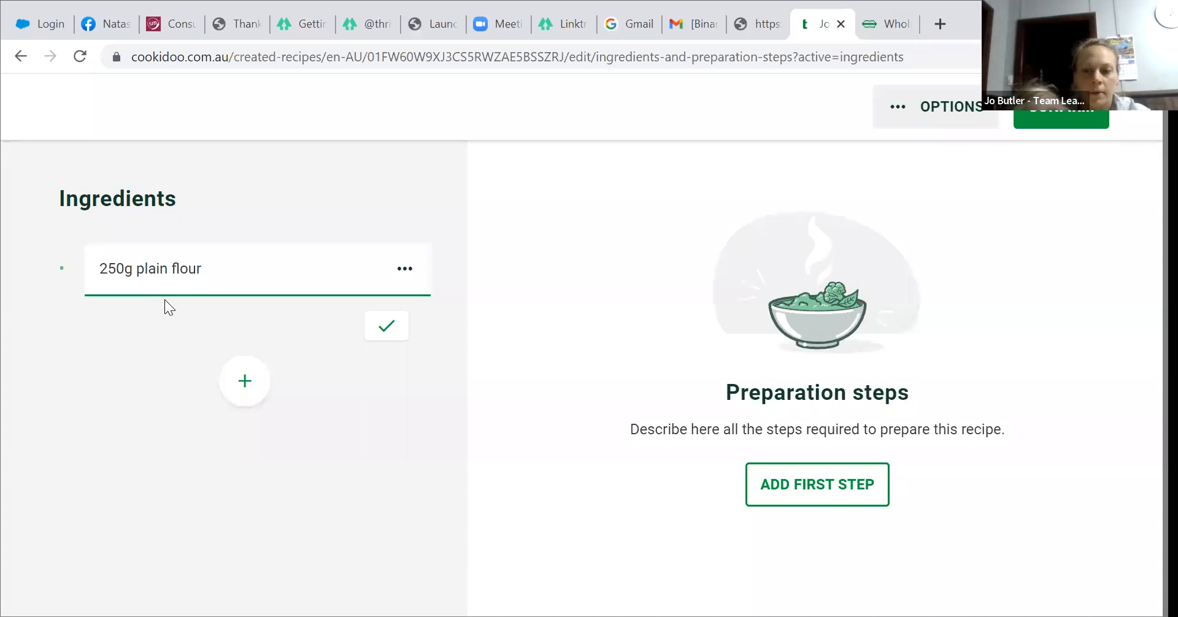
{"action": "key", "text": "Return"}
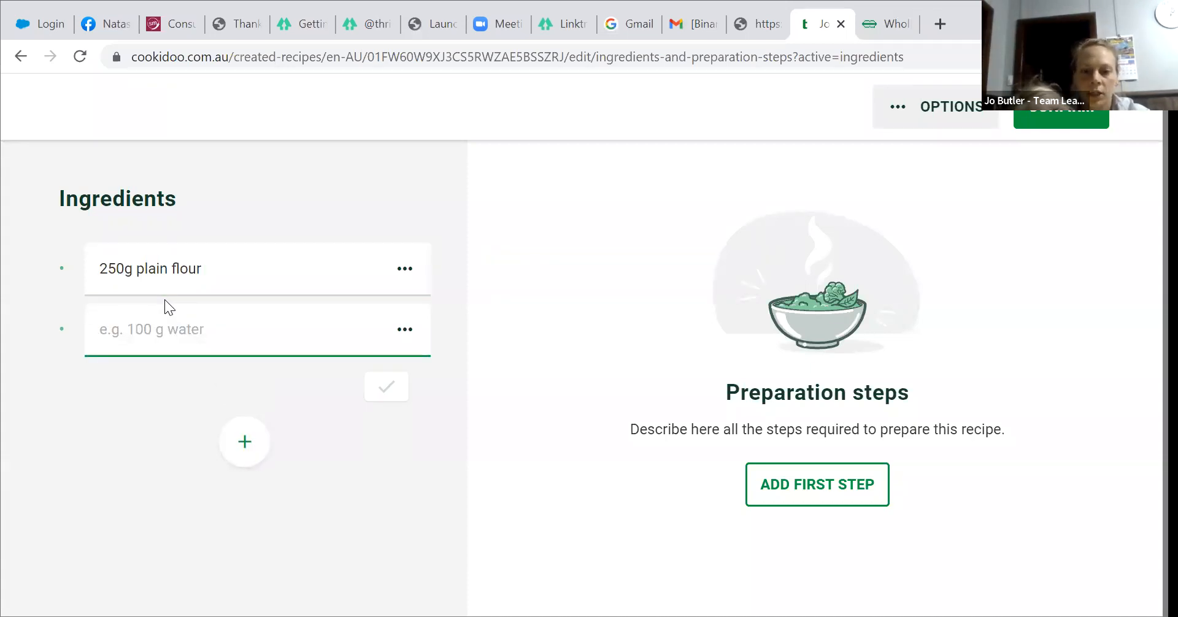
{"action": "type", "text": "100g milk"}
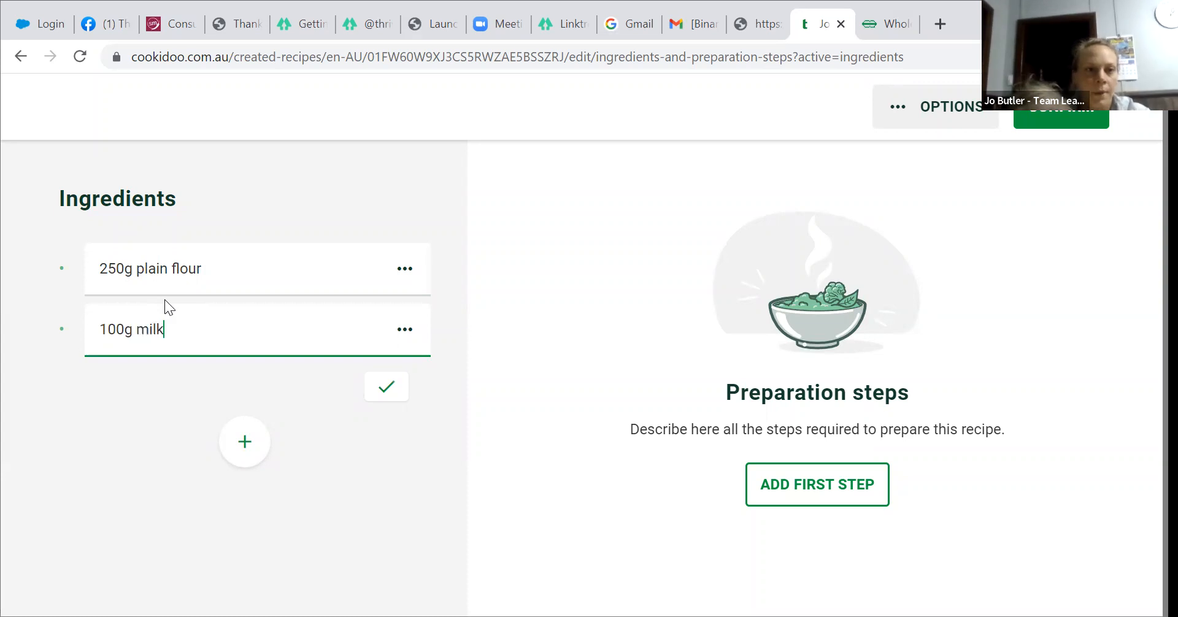
{"action": "key", "text": "Return"}
{"action": "type", "text": "4"}
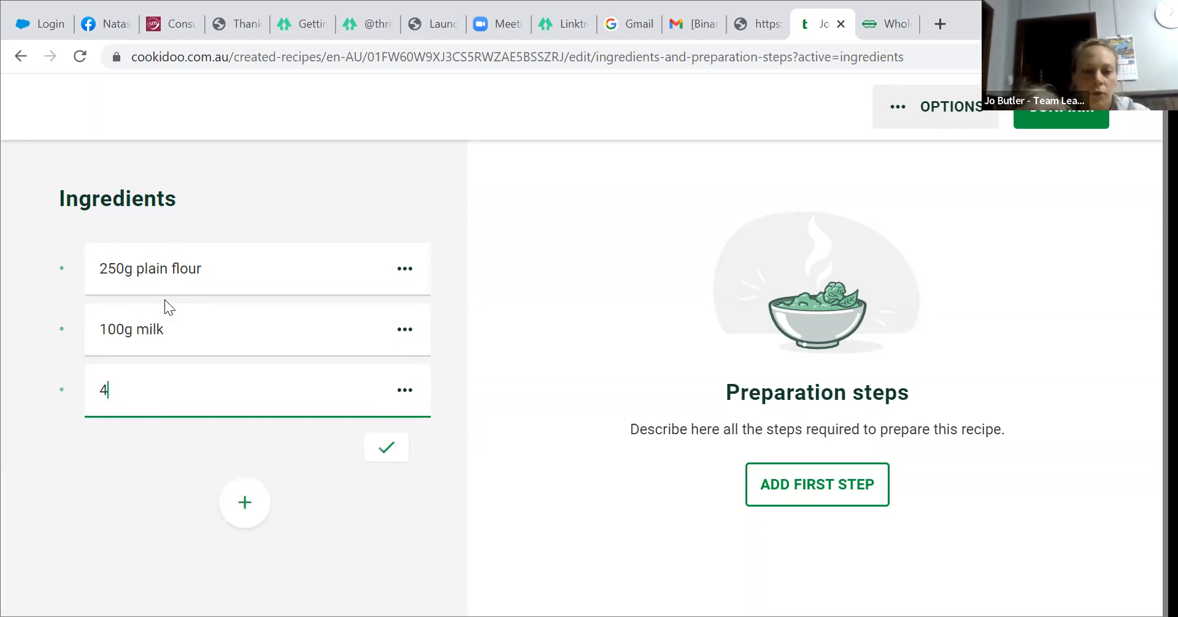
{"action": "type", "text": " eggs"}
{"action": "key", "text": "Return"}
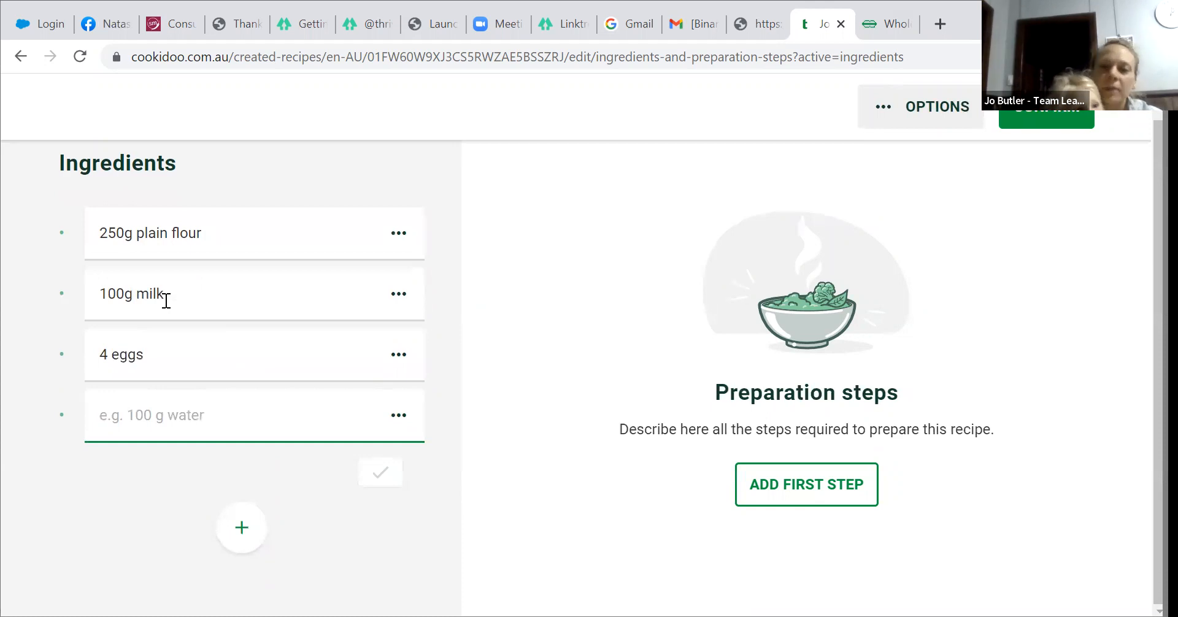
Start preparation step 1 with the word "Place" and open the entry for adding an ingredient to that step.
{"action": "left_click", "coordinate": [807, 490]}
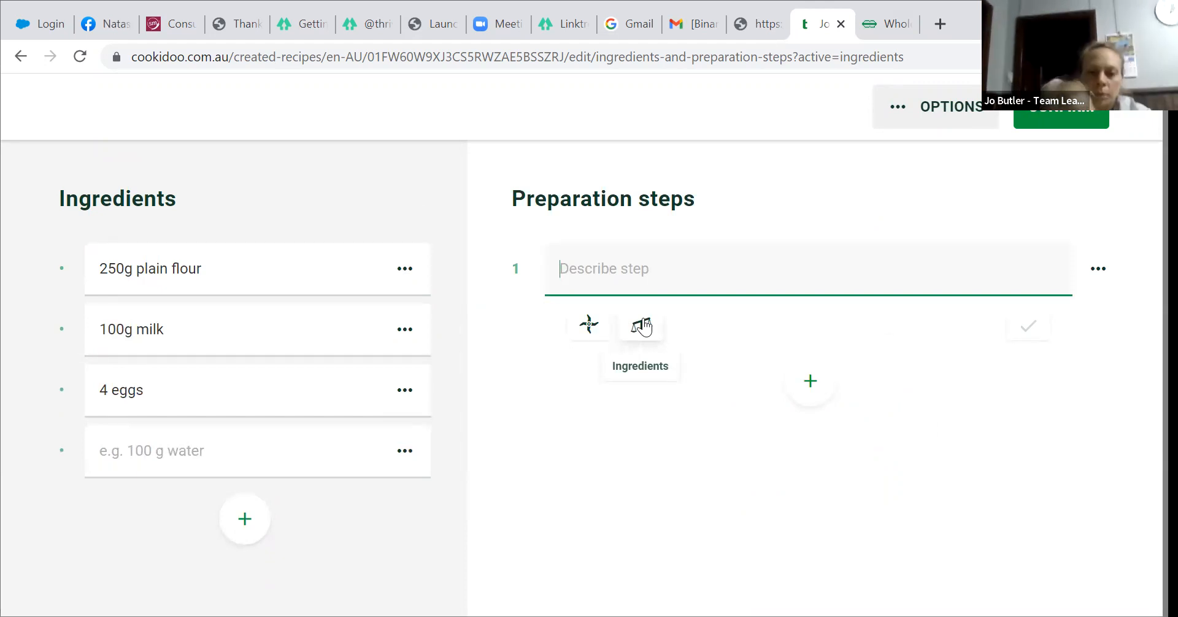
{"action": "type", "text": "Place"}
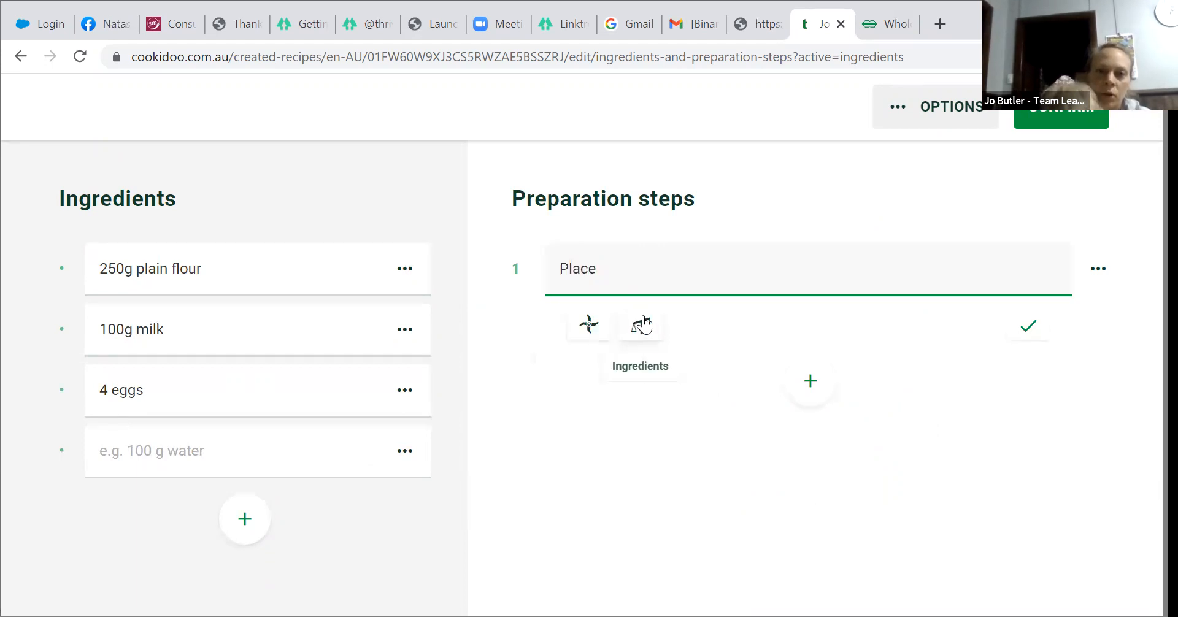
{"action": "left_click", "coordinate": [646, 328]}
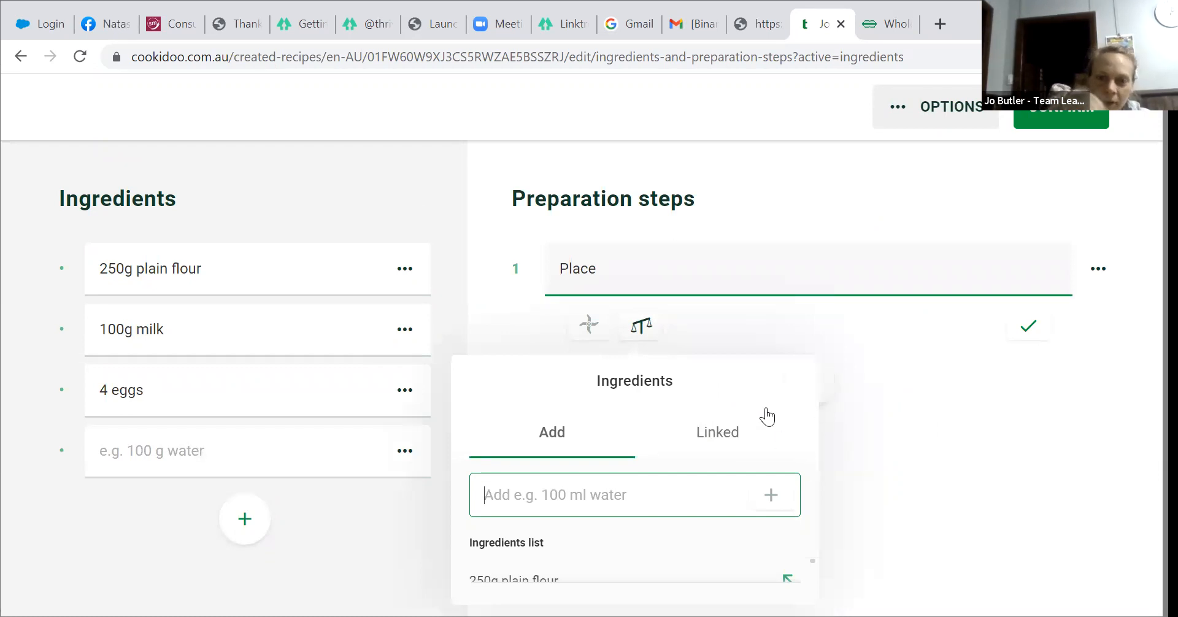
{"action": "left_click", "coordinate": [410, 271]}
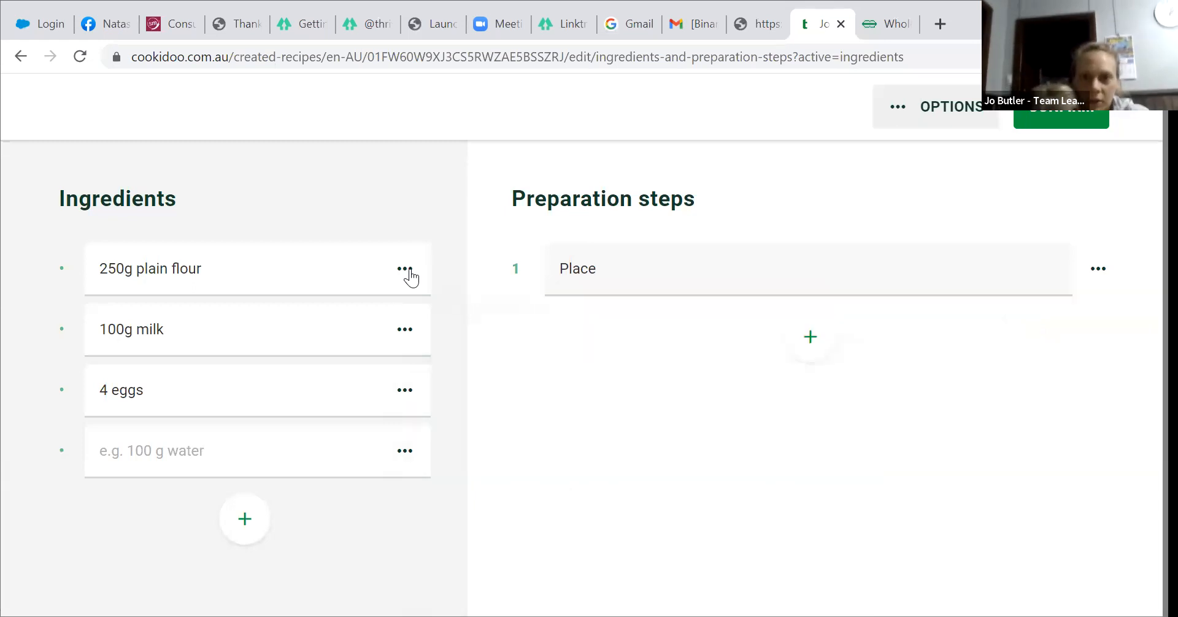
{"action": "left_click", "coordinate": [615, 270]}
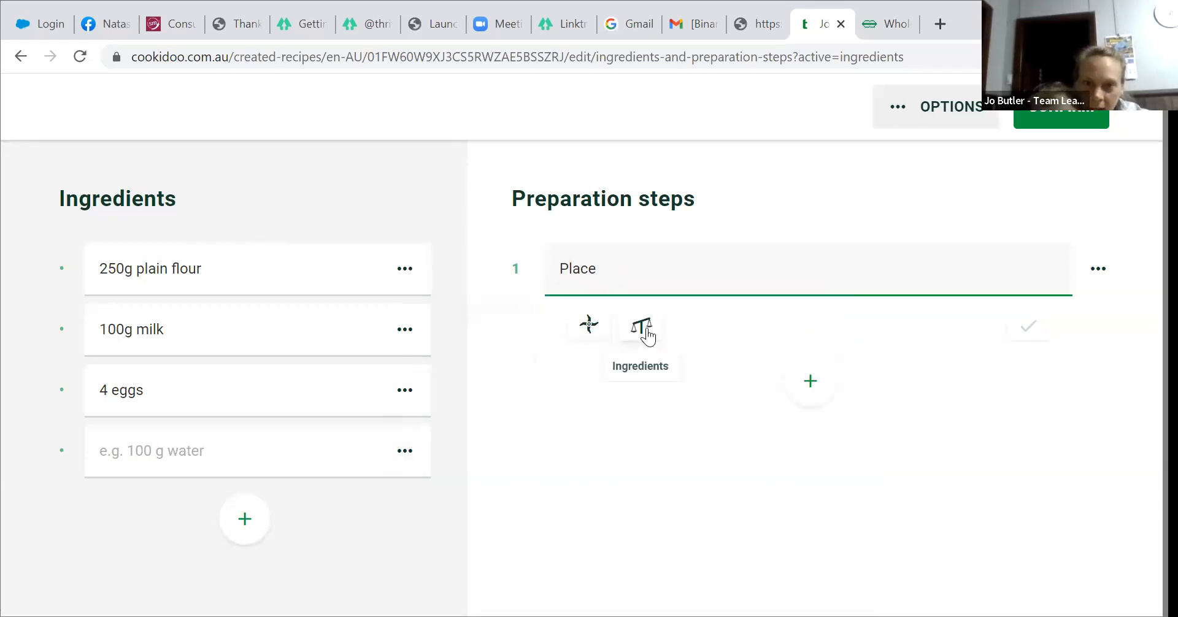
{"action": "left_click", "coordinate": [644, 331]}
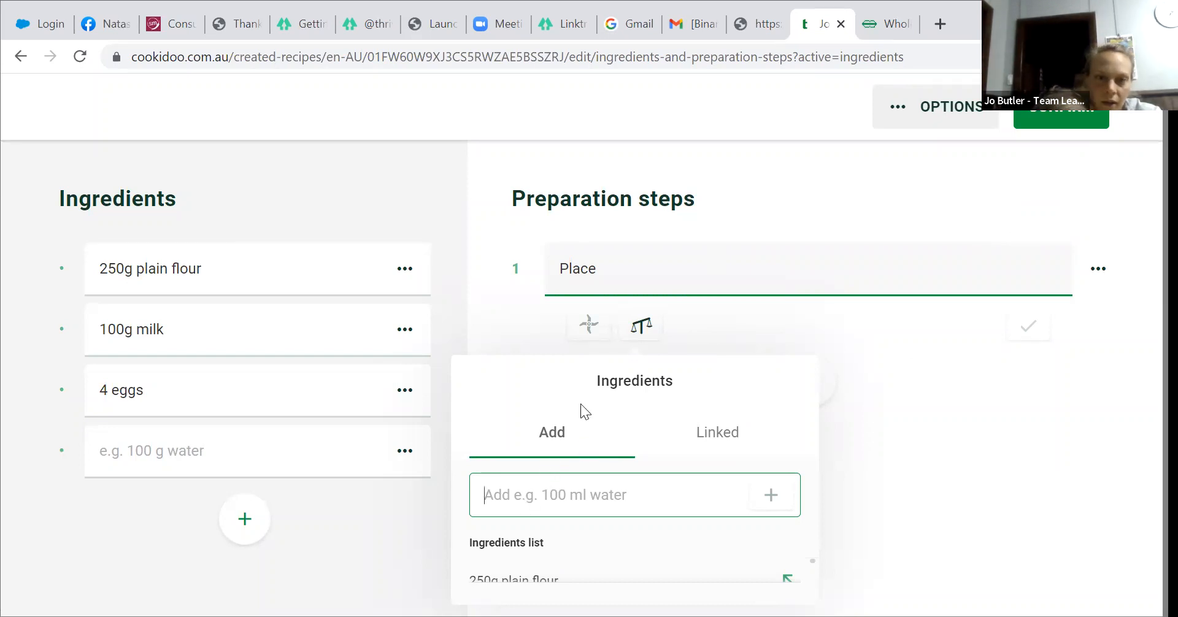
{"action": "left_click", "coordinate": [720, 433]}
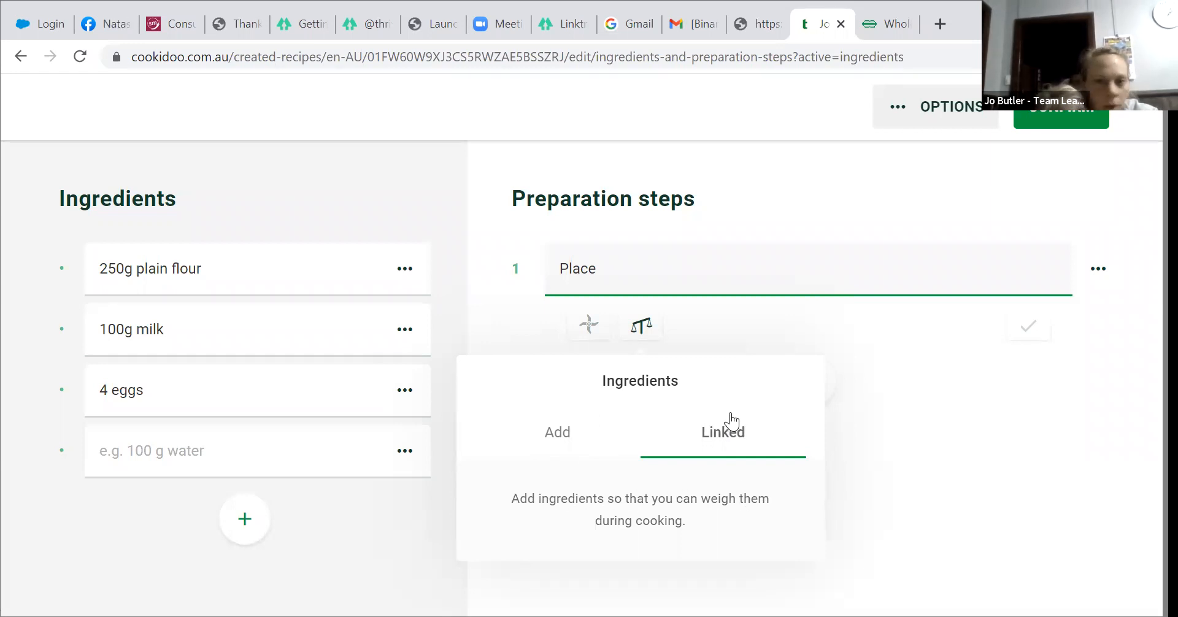
{"action": "left_click", "coordinate": [523, 445]}
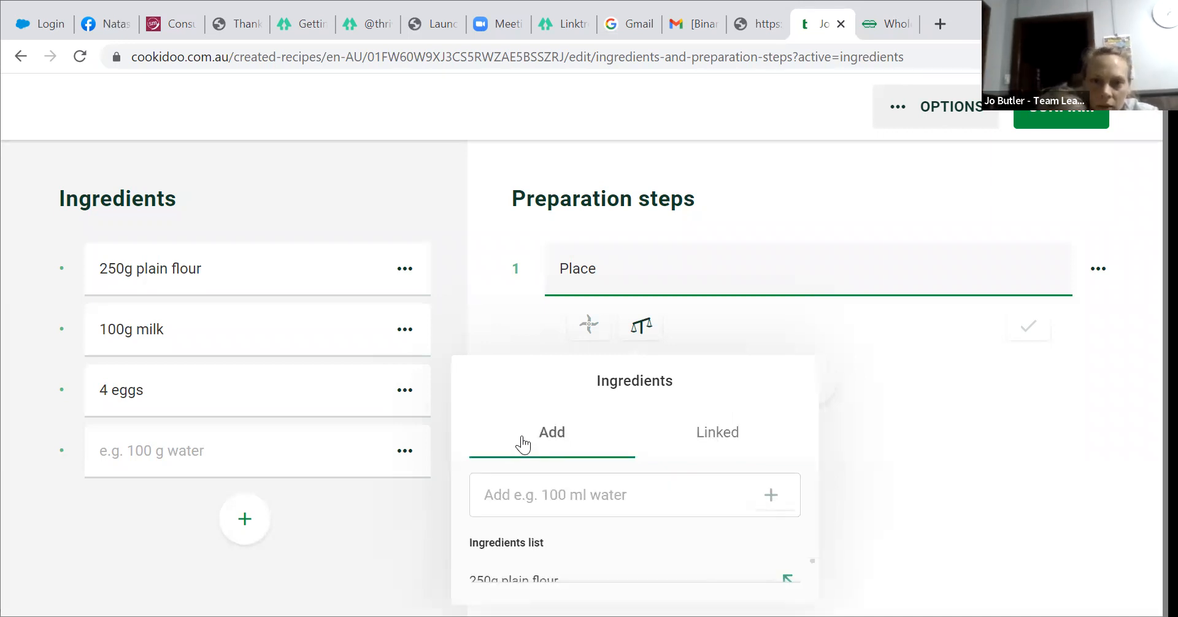
{"action": "left_click", "coordinate": [557, 490]}
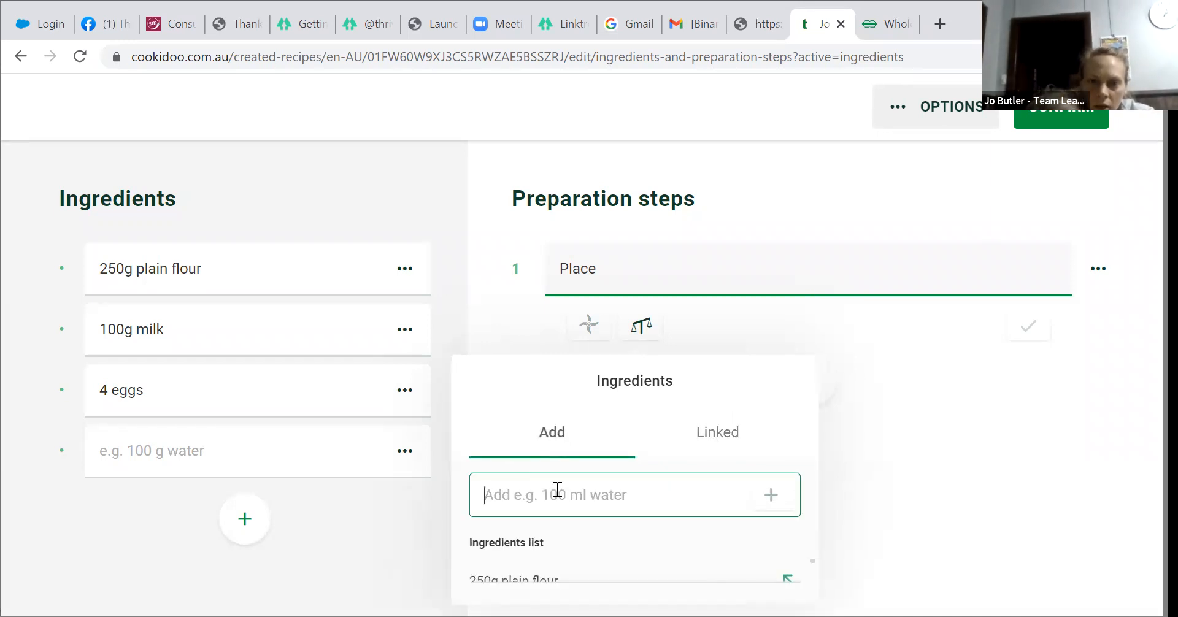